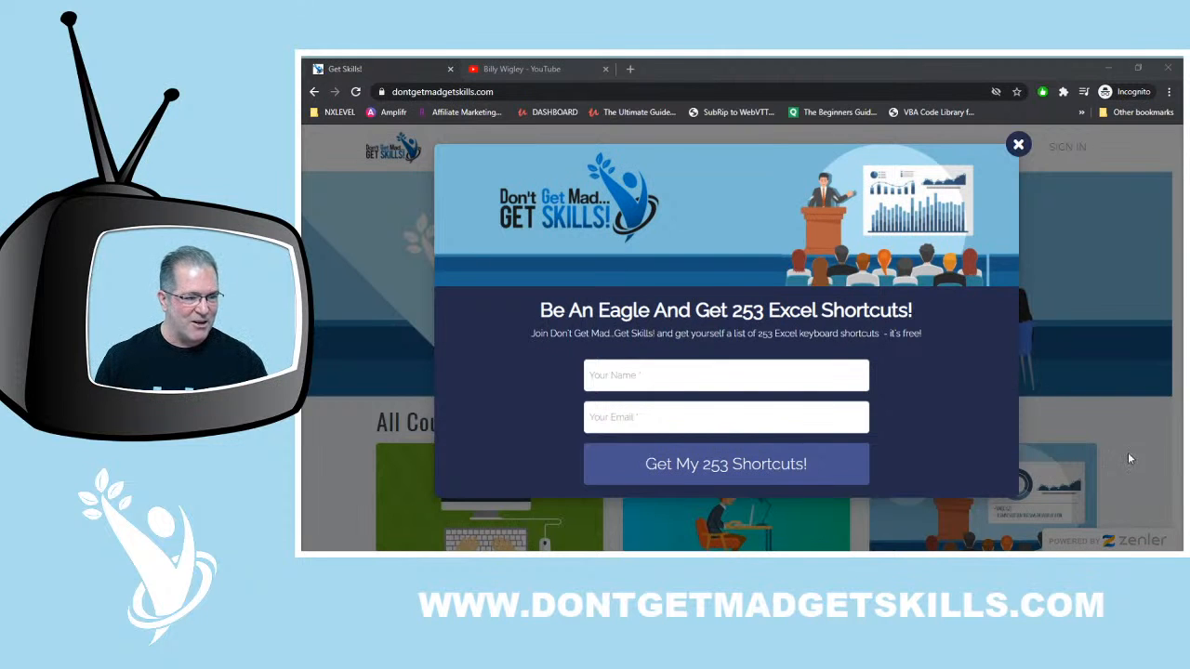
# Dismiss the website's sign-up form, review the YouTube channel's Live Stream playlist with its first video paused, and return to the website
pyautogui.click(1019, 144)
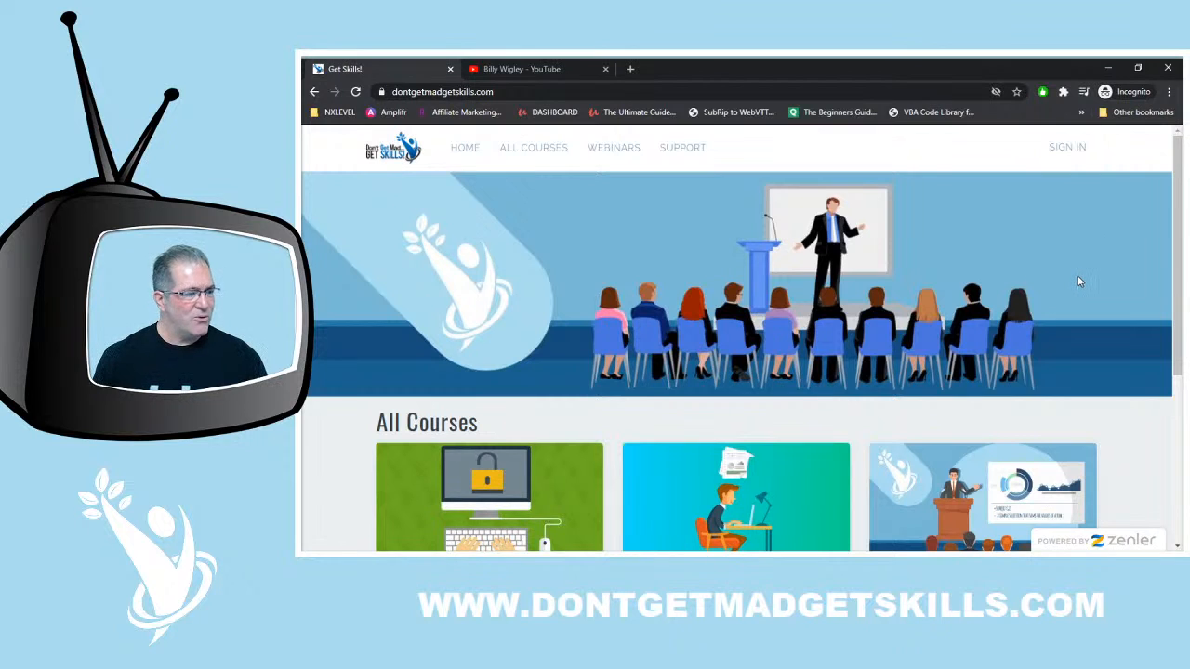
pyautogui.click(563, 65)
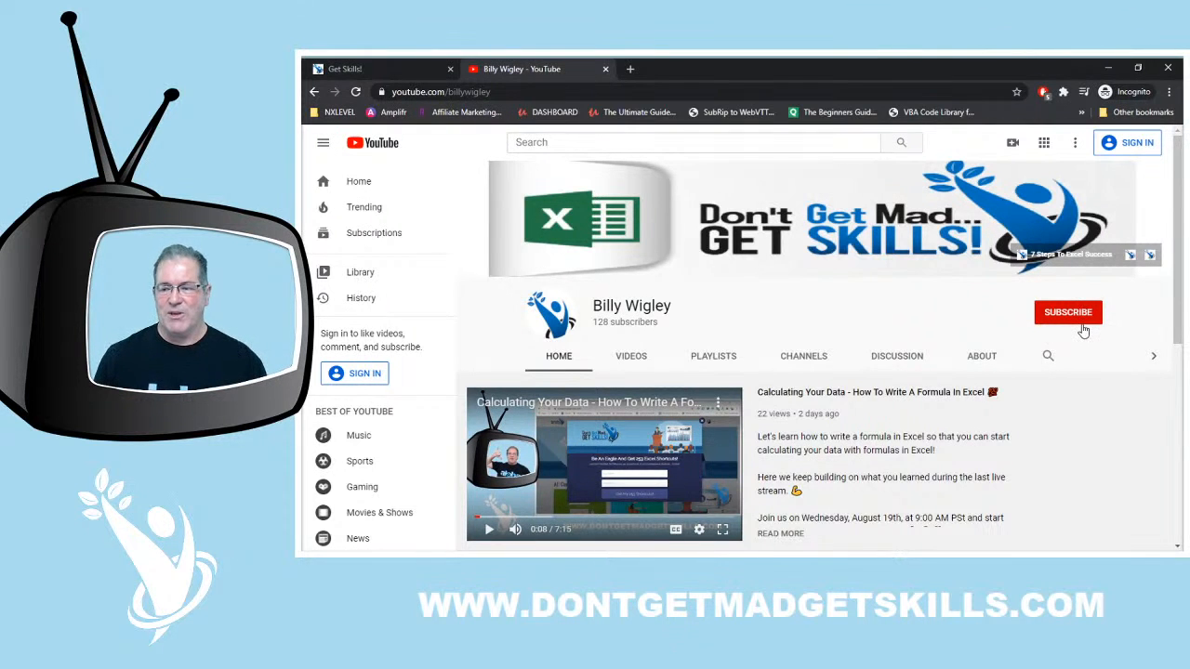
pyautogui.scroll(-4, 1083, 330)
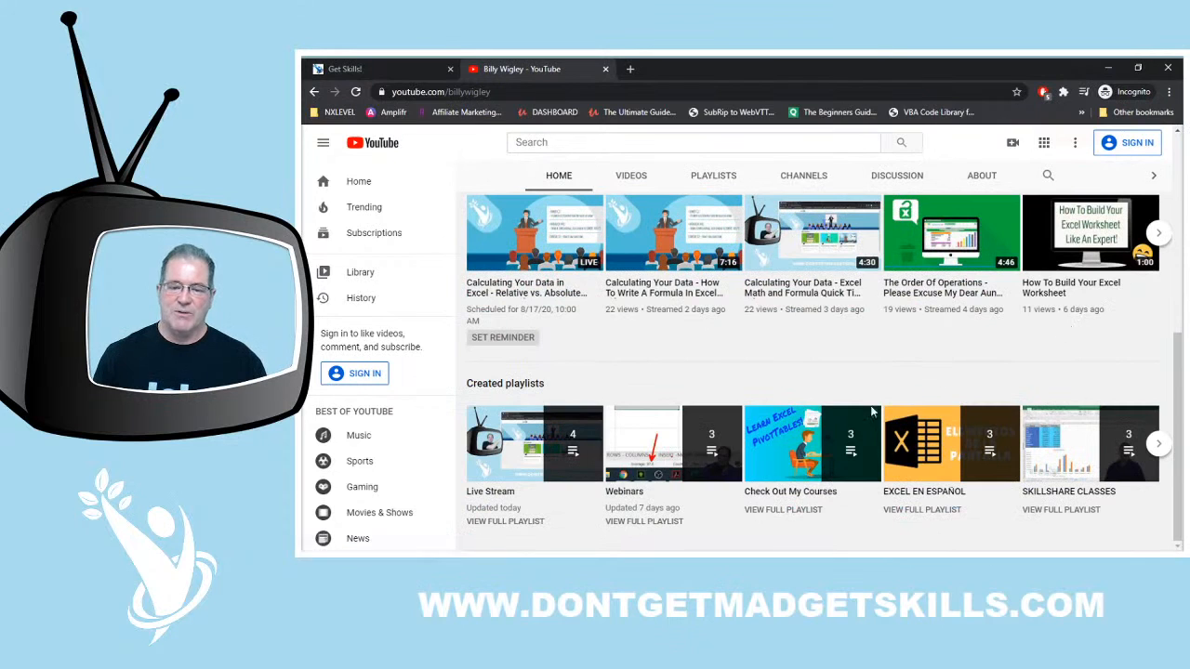
pyautogui.click(510, 502)
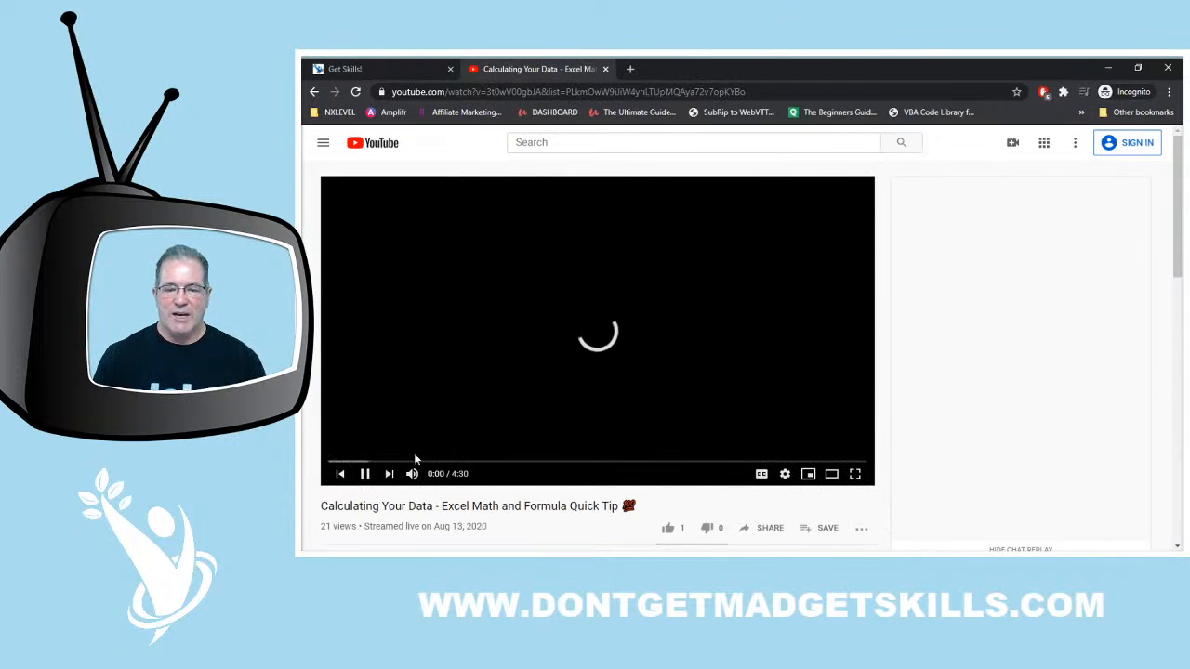
pyautogui.click(364, 473)
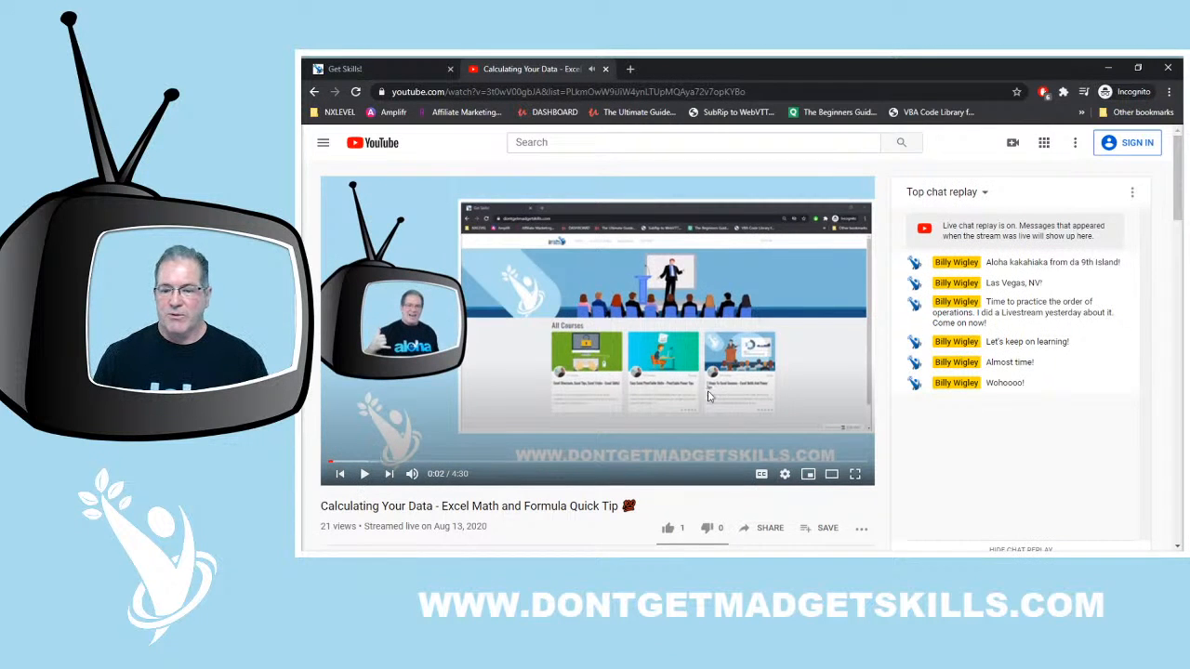
pyautogui.scroll(-5, 698, 398)
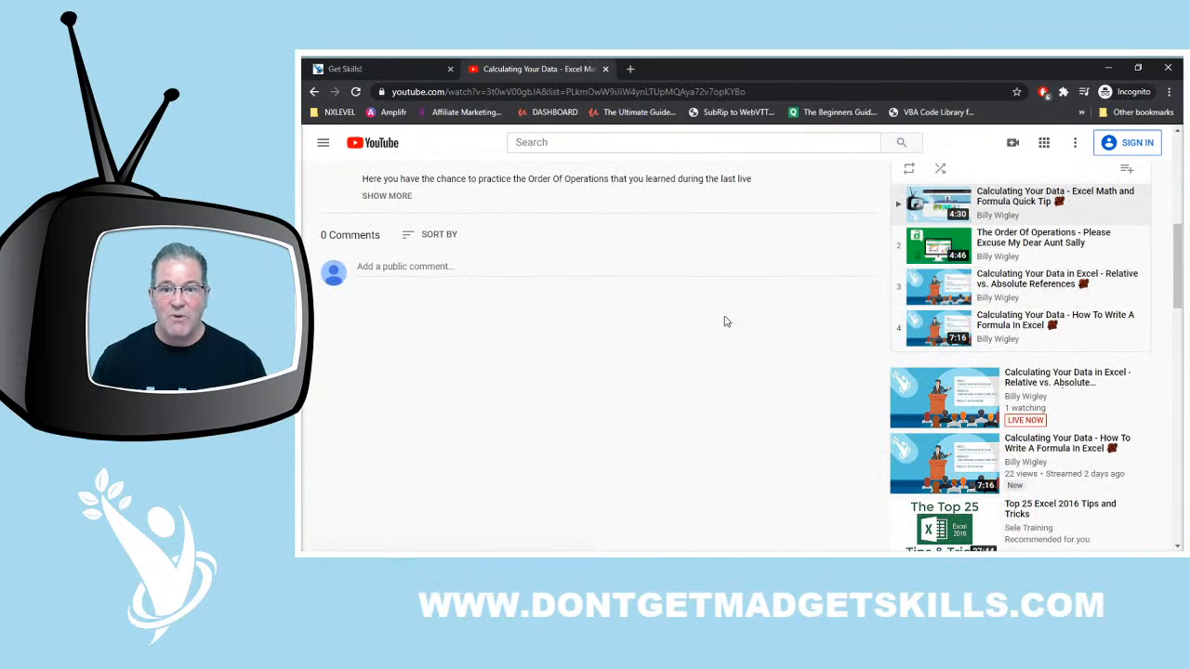
pyautogui.click(409, 62)
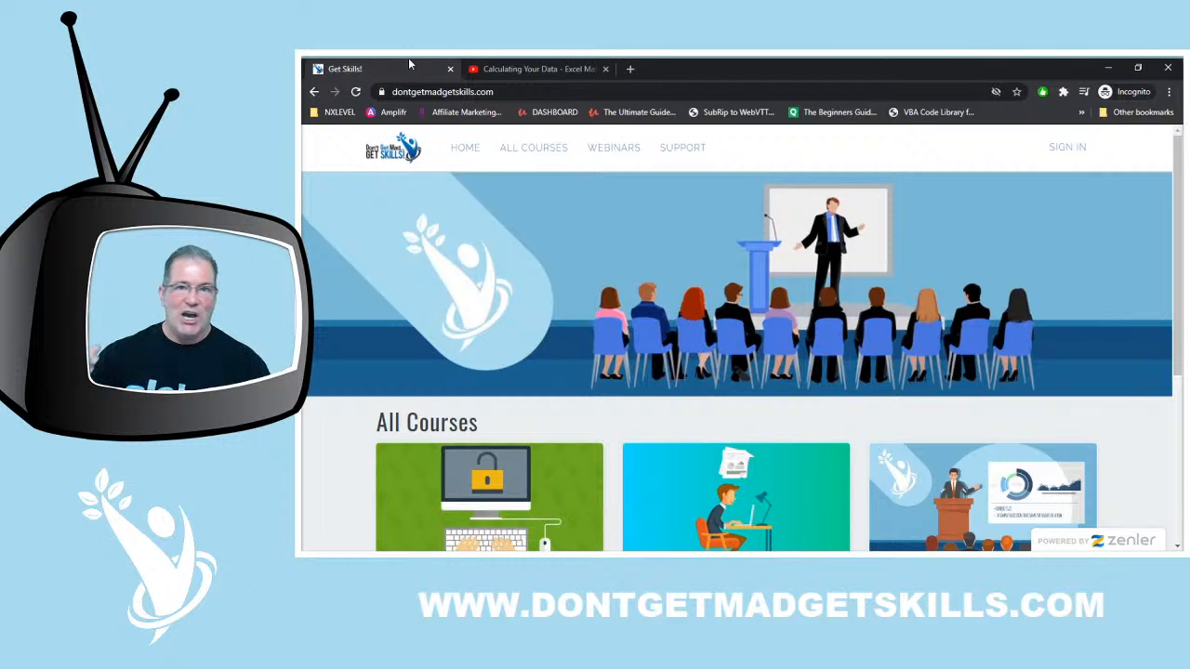
# Switch to the Excel workbook and enter =C3+D3 in Total cell E3 to add Amount 1 and Amount 2
pyautogui.click(730, 541)
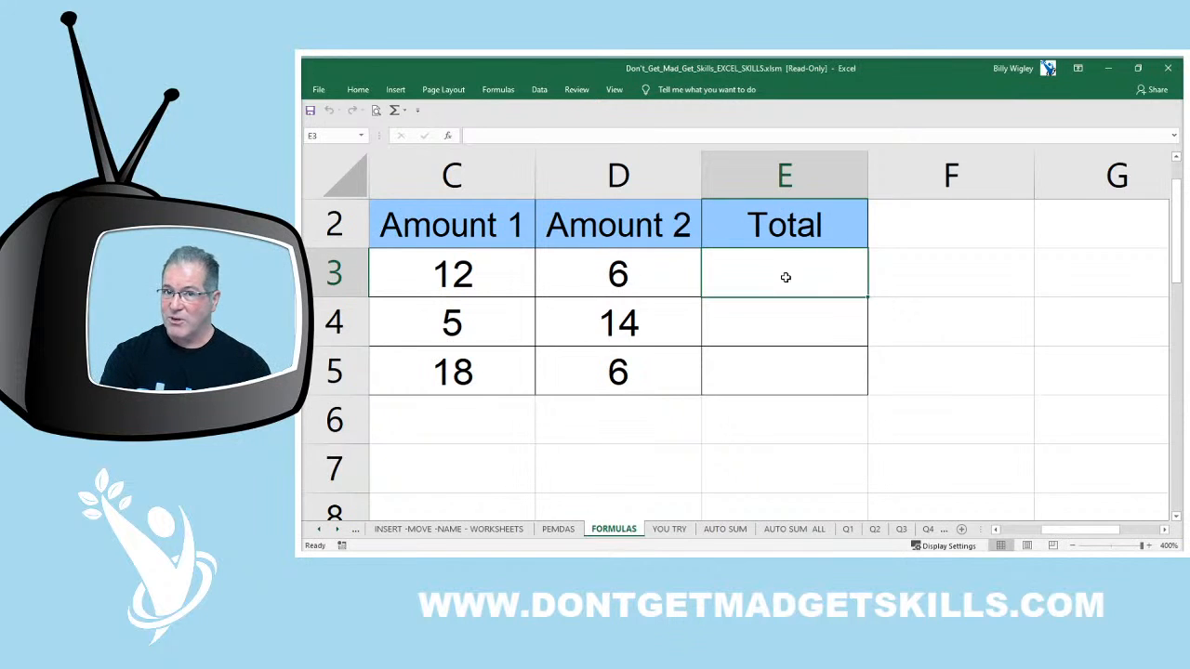
pyautogui.write('=')
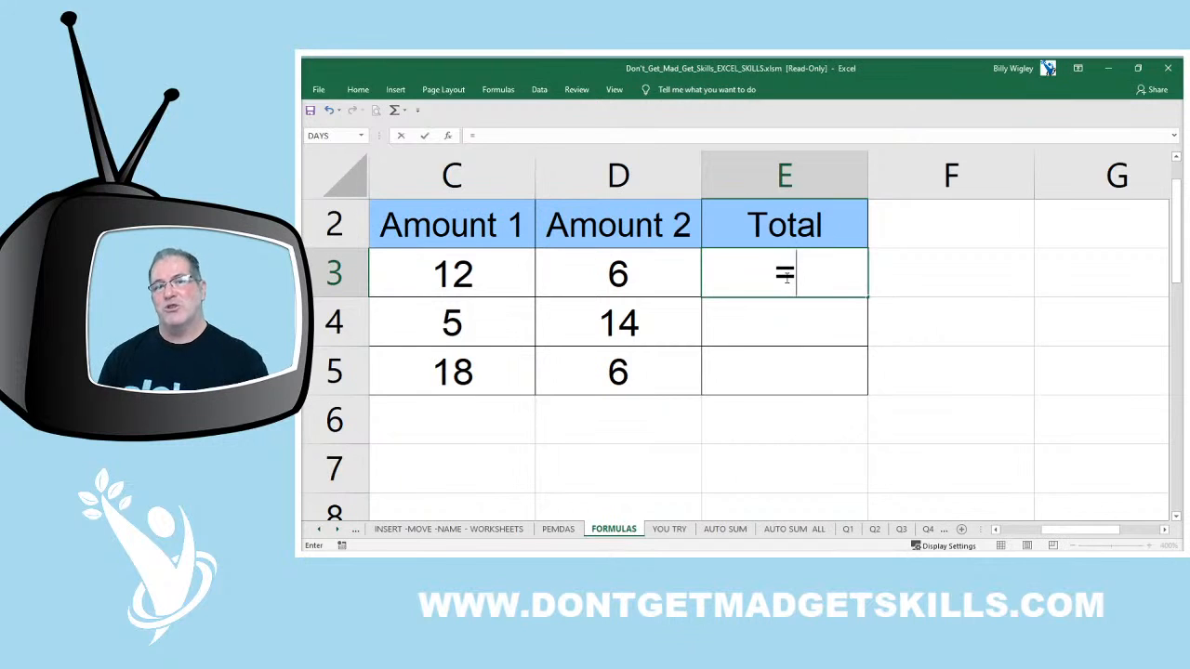
pyautogui.click(520, 279)
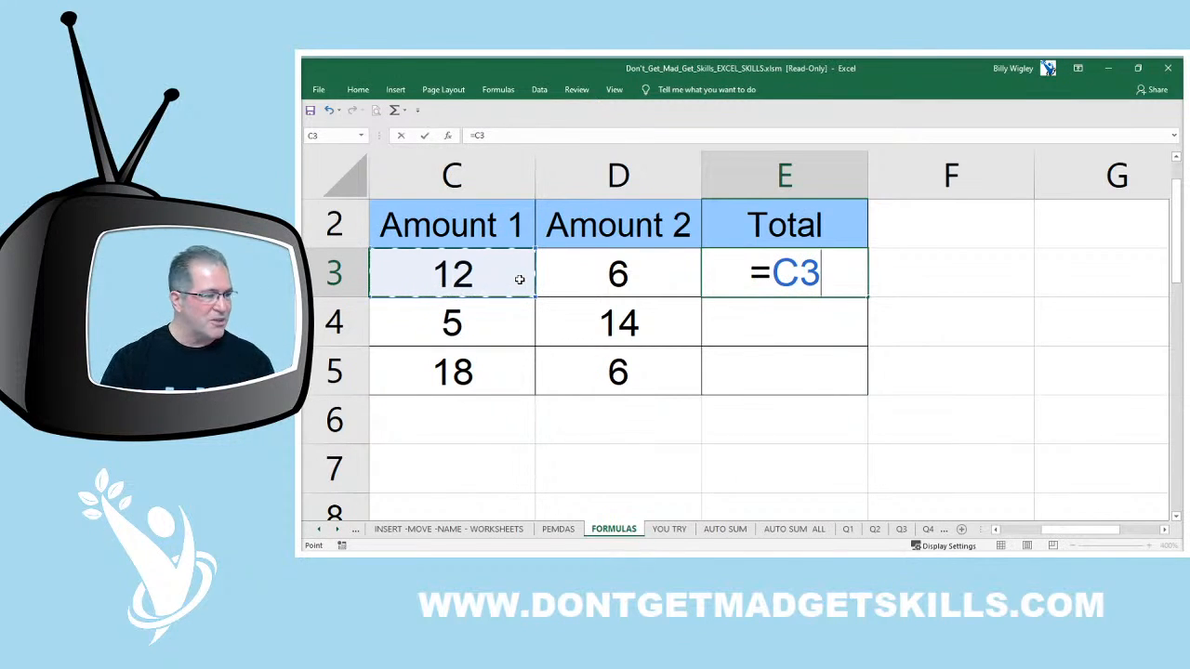
pyautogui.write('+')
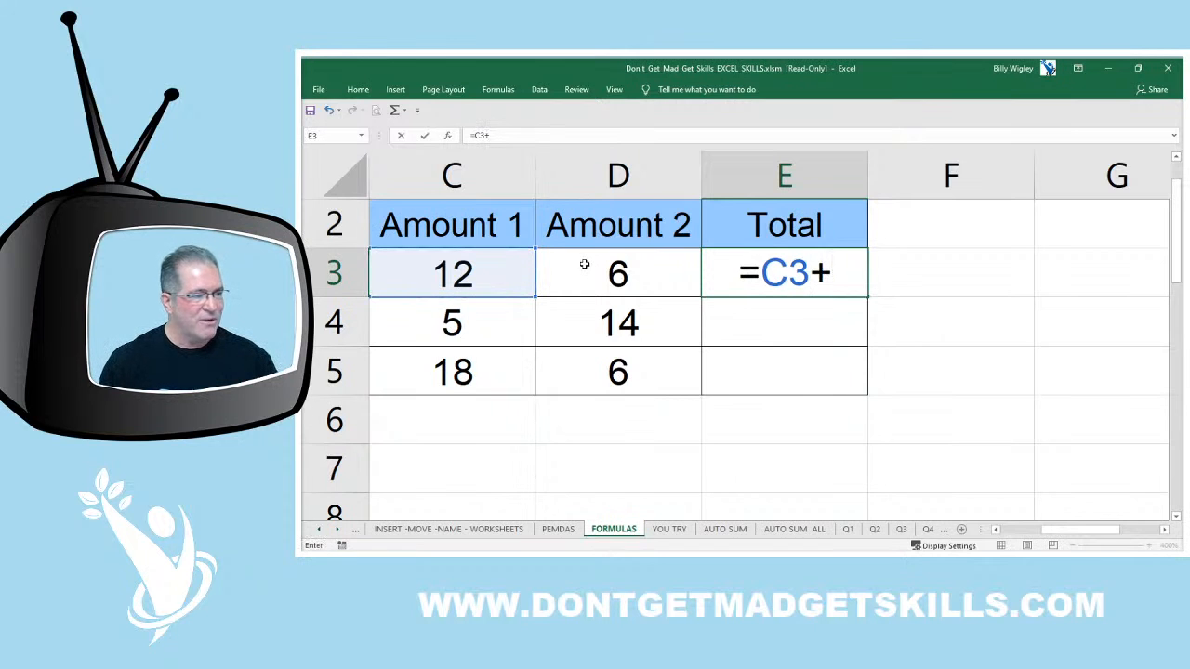
pyautogui.click(584, 264)
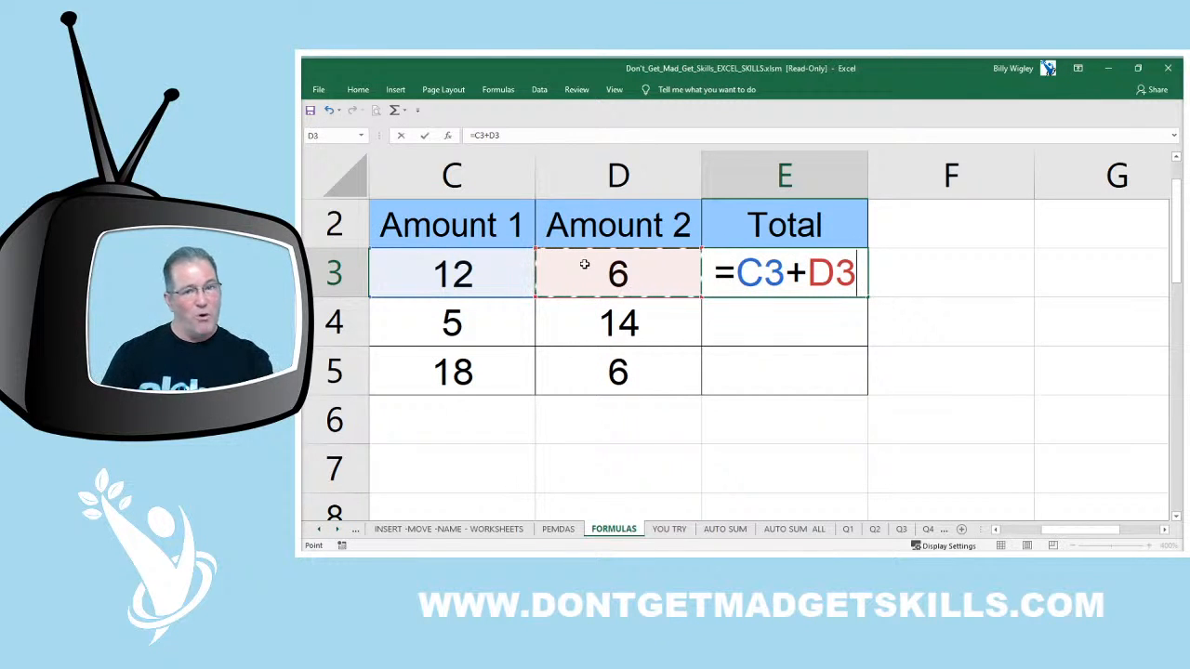
pyautogui.press('Return')
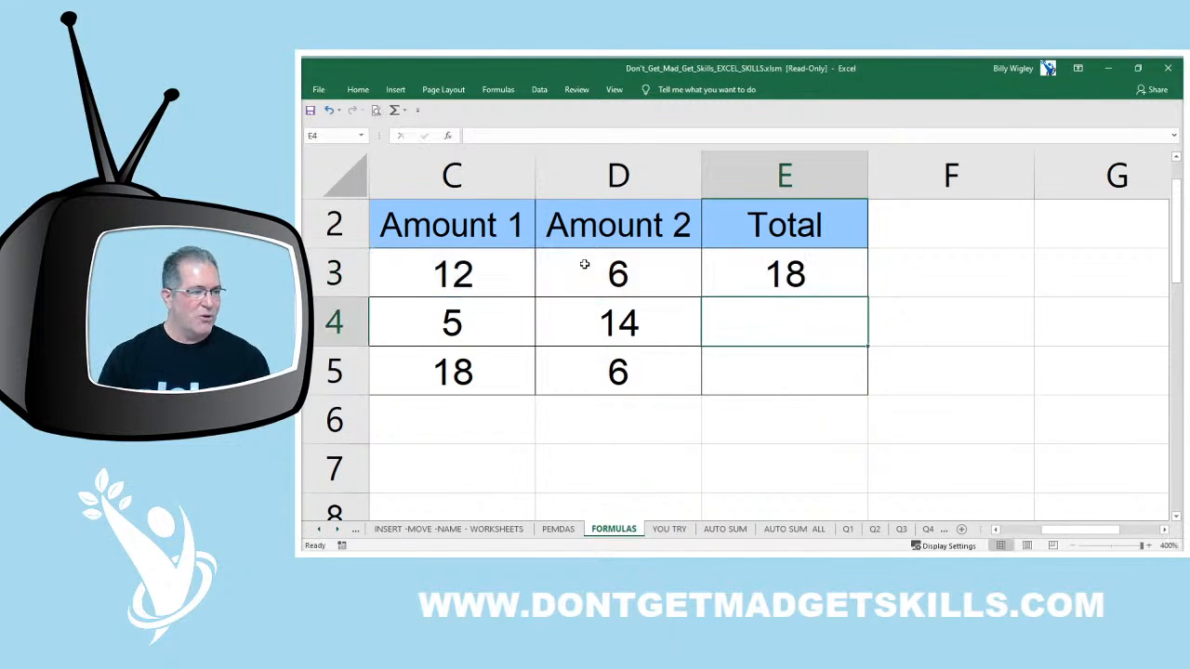
# Set Amount 2 in D3 to 0 and inspect the formula in E3 without changing it
pyautogui.click(601, 276)
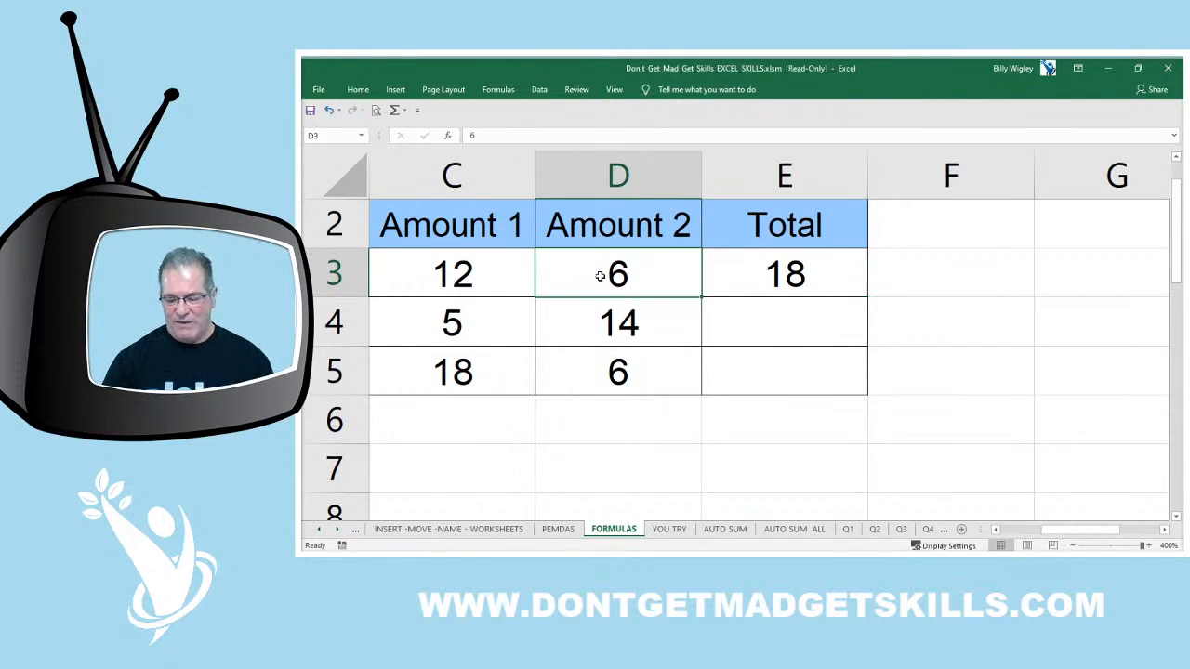
pyautogui.write('0')
pyautogui.press('Return')
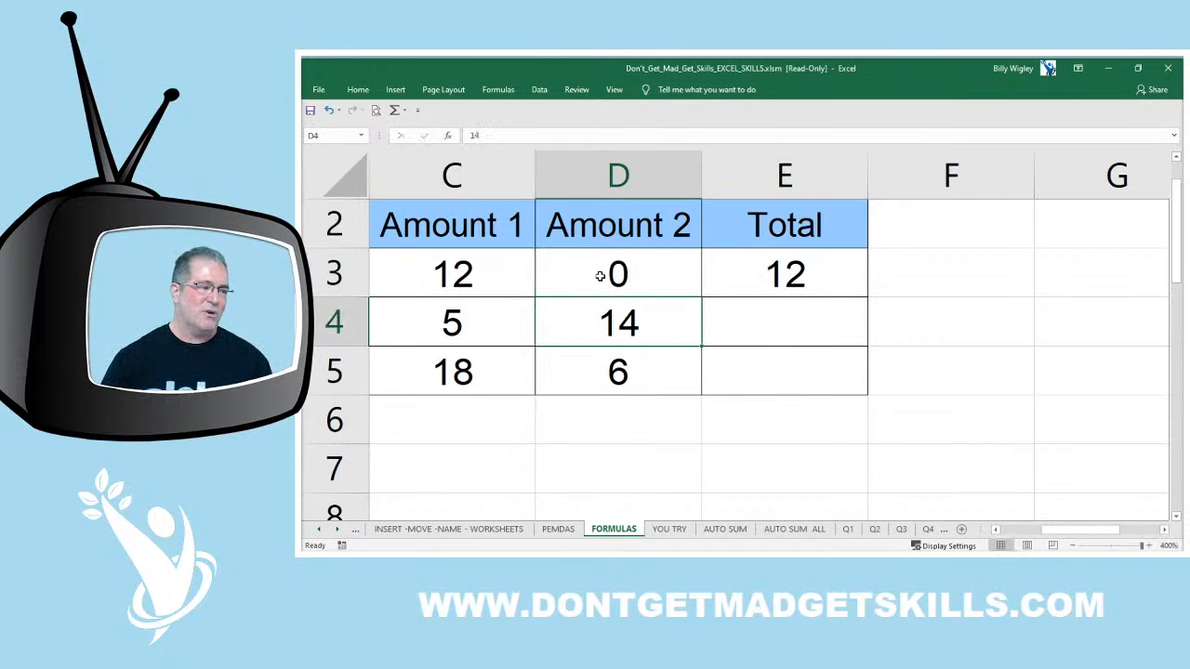
pyautogui.doubleClick(852, 275)
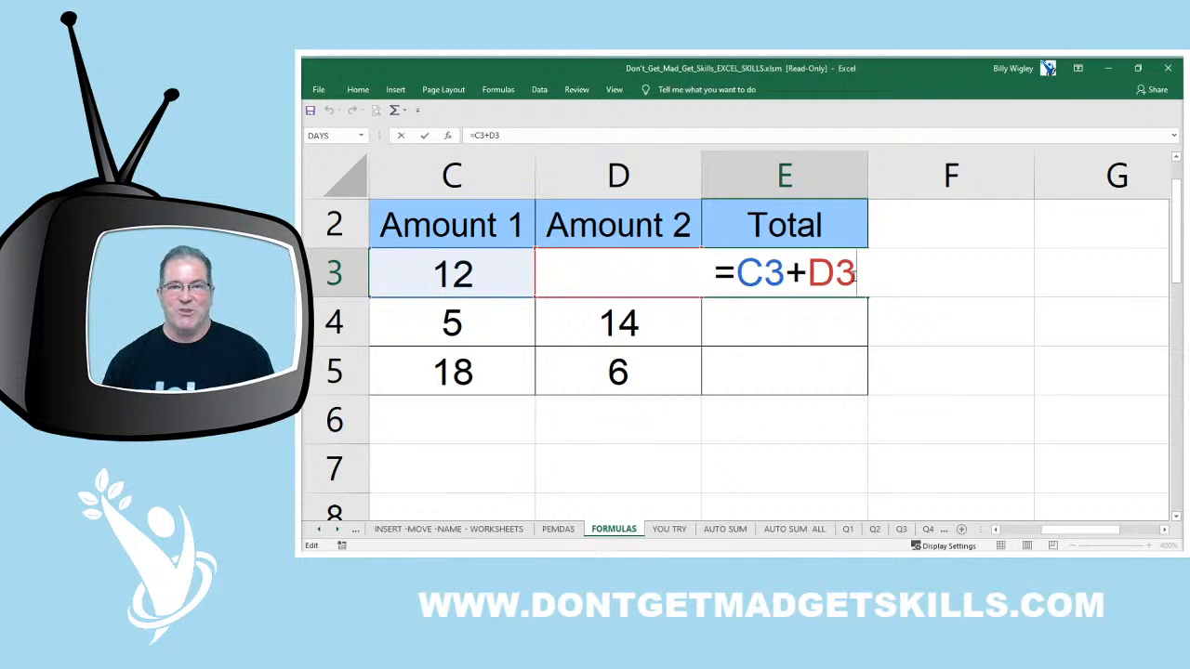
pyautogui.press('Return')
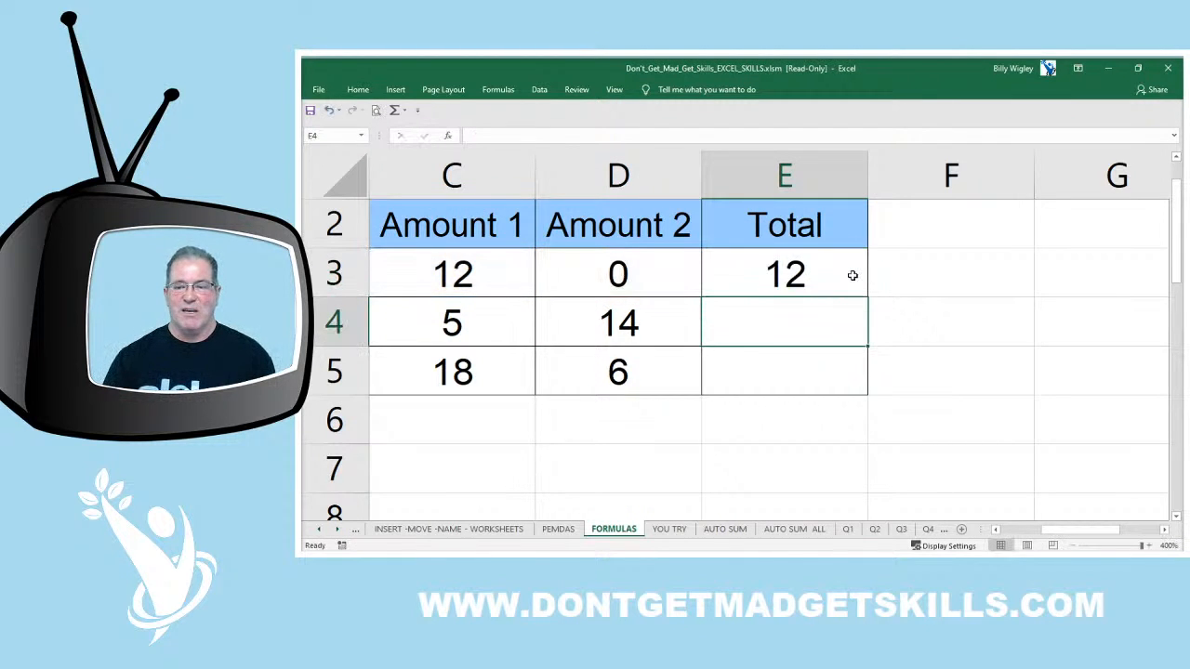
# Set Amount 2 in D3 back to 6 and check the total in E3
pyautogui.click(668, 279)
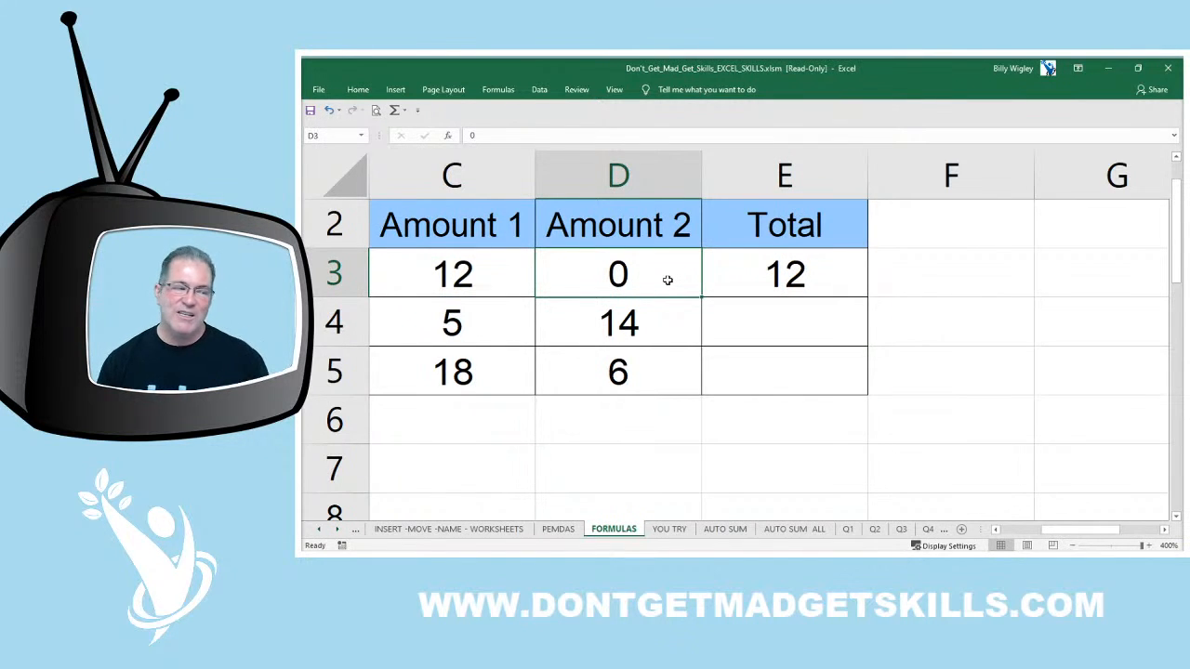
pyautogui.write('6')
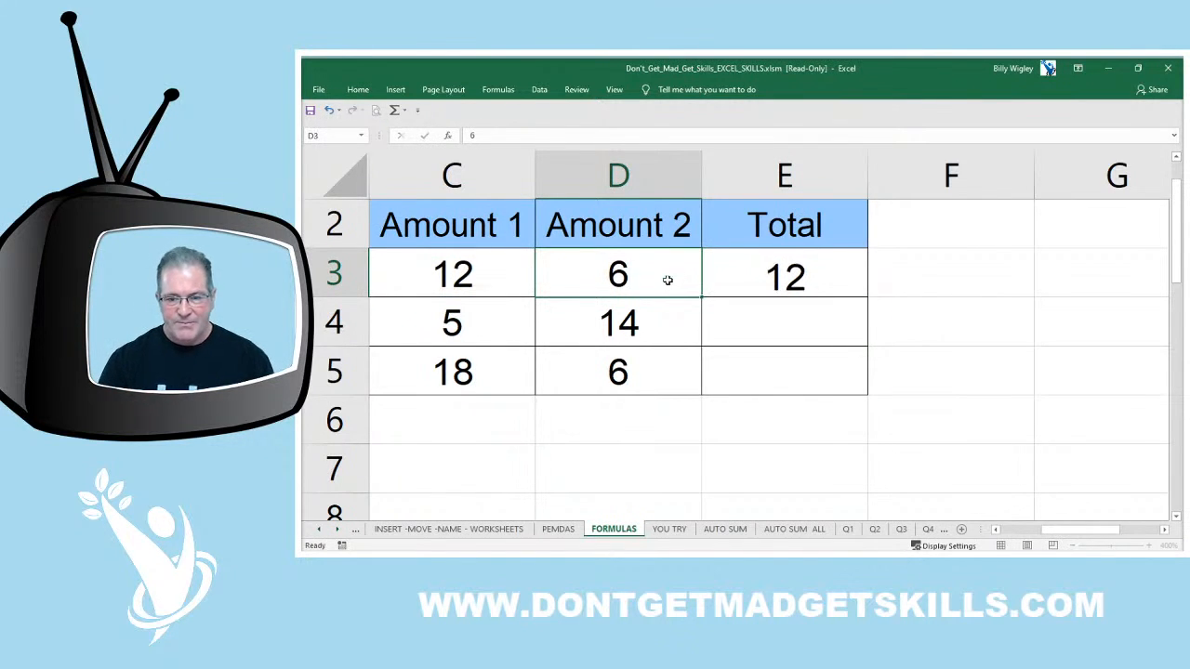
pyautogui.press('Return')
pyautogui.click(822, 273)
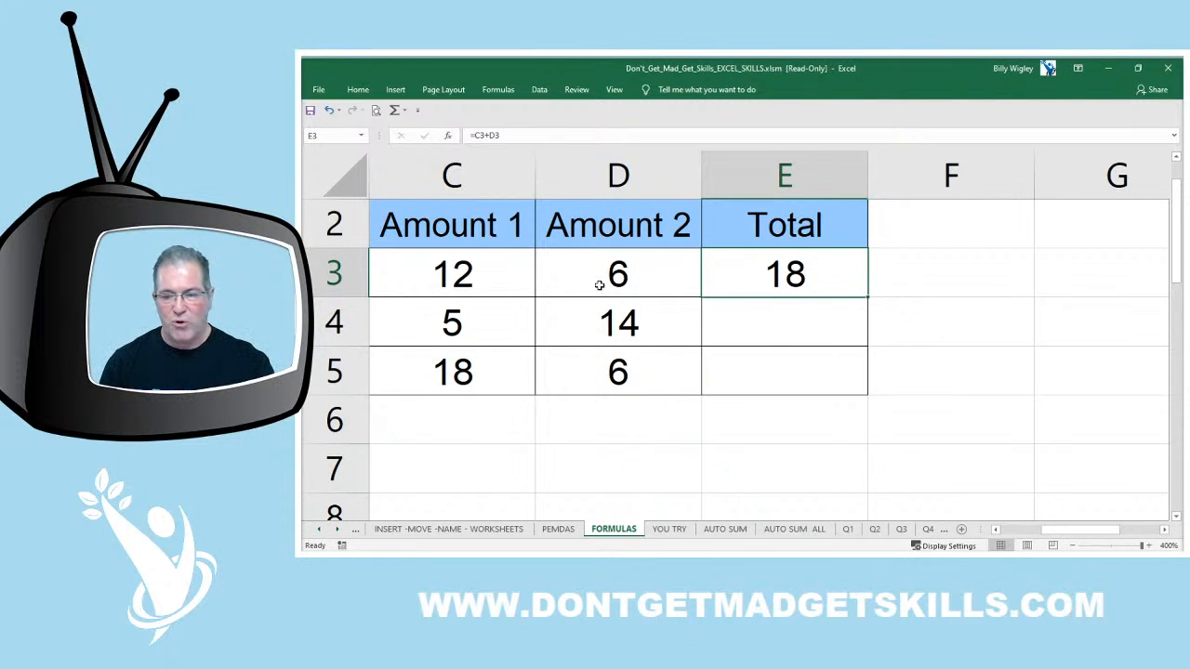
# Show the worksheet's formulas instead of results and zoom the view to fit the table range C2:E5
pyautogui.hotkey('ctrl', '`')
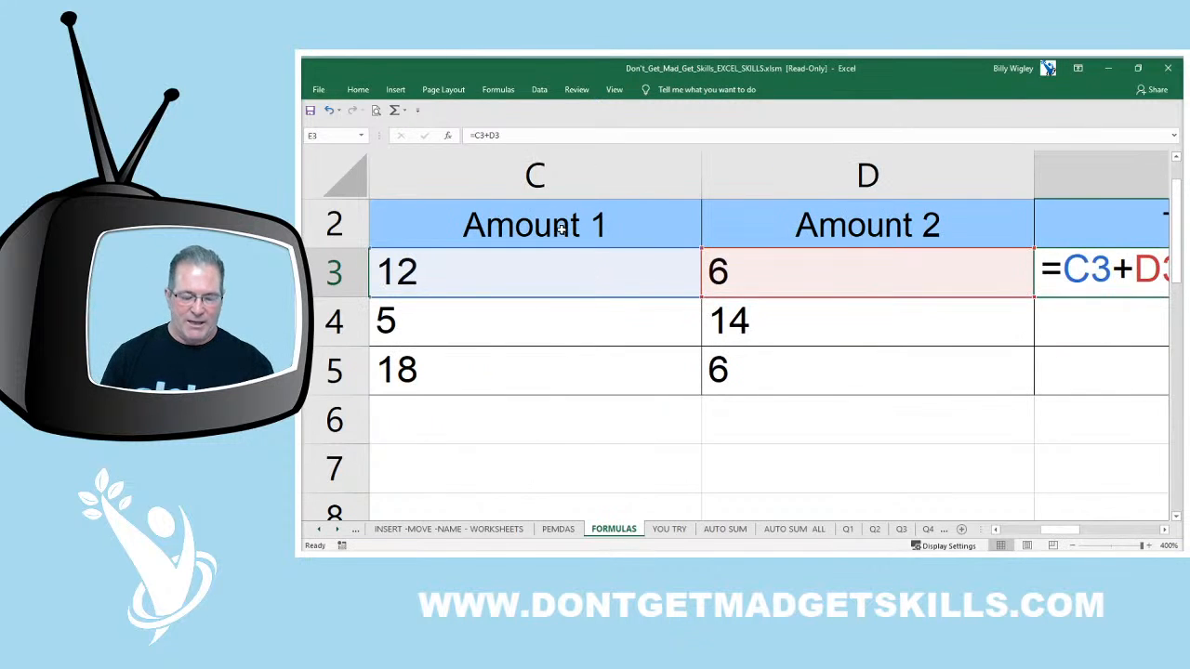
pyautogui.click(561, 230)
pyautogui.hotkey('ctrl', 'shift', 'Right')
pyautogui.hotkey('ctrl', 'shift', 'Down')
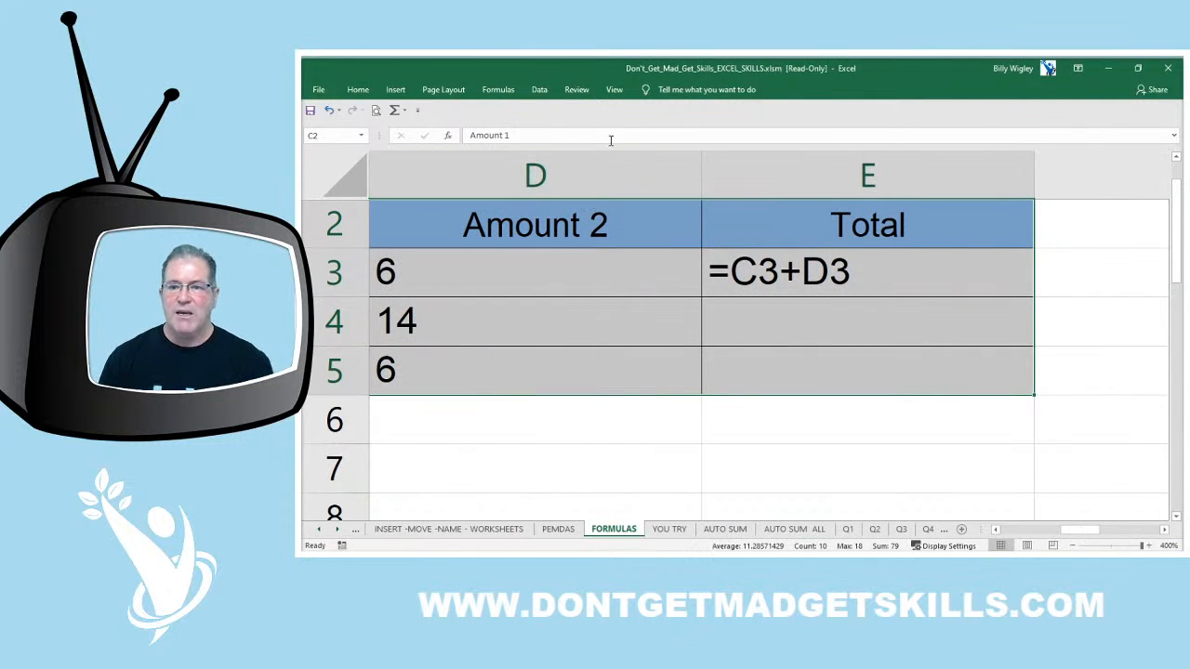
pyautogui.click(616, 90)
pyautogui.click(632, 125)
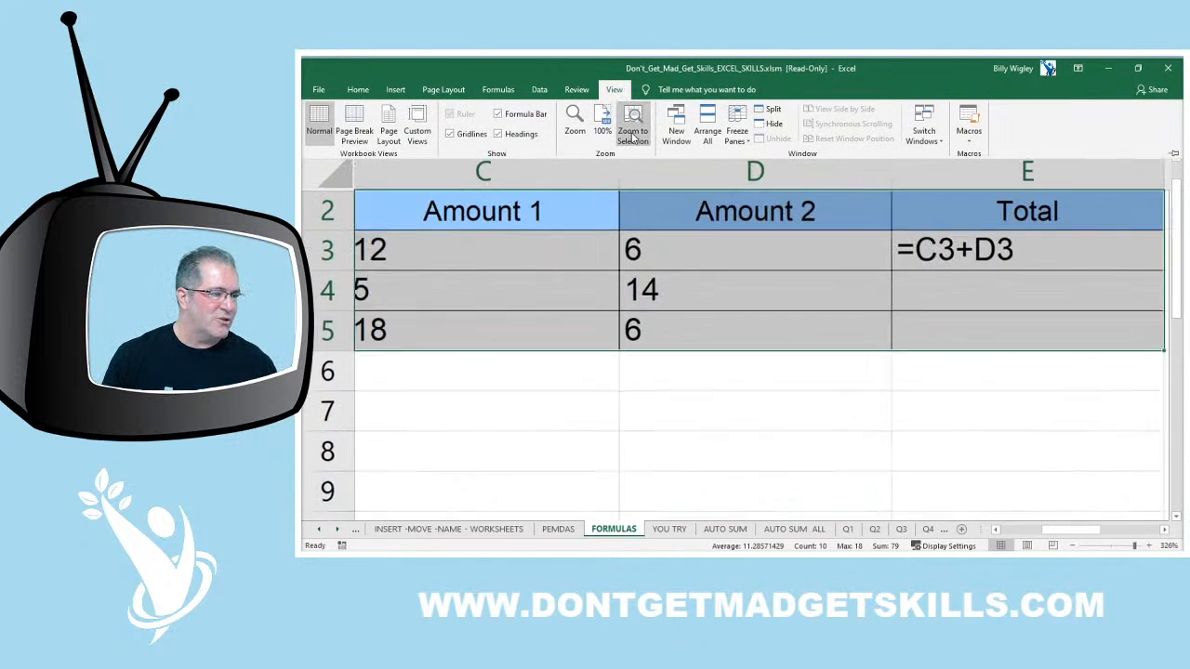
# Try filling the E3 formula down the Total column through E5, and undo the fill
pyautogui.click(1120, 251)
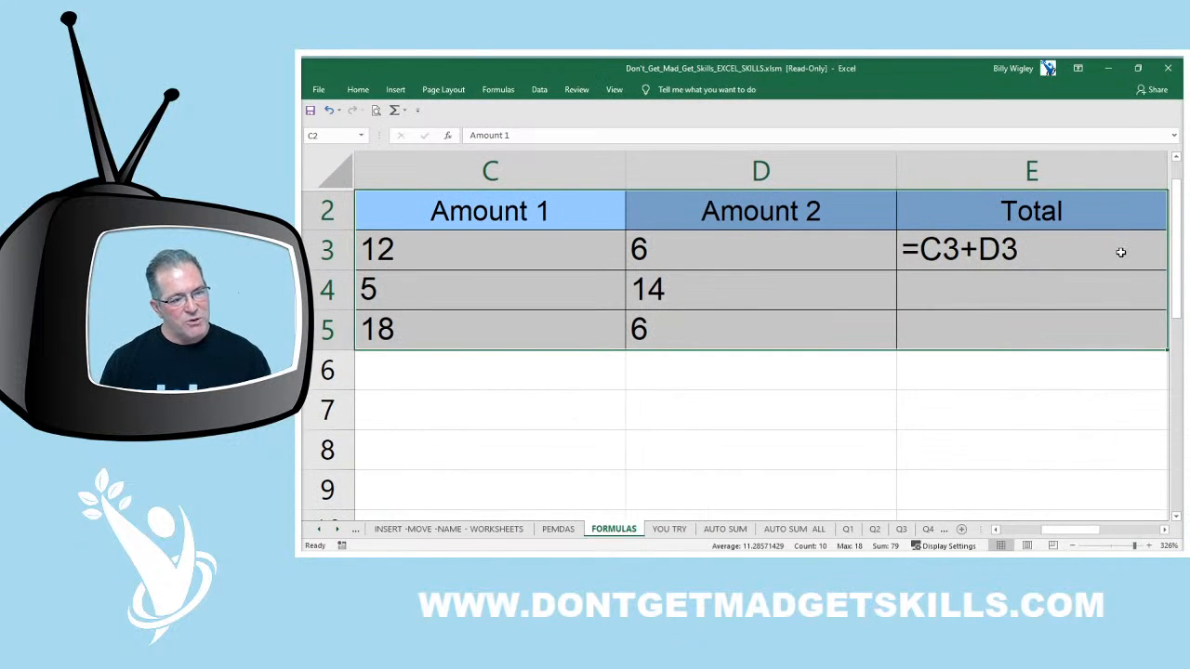
pyautogui.click(1121, 253)
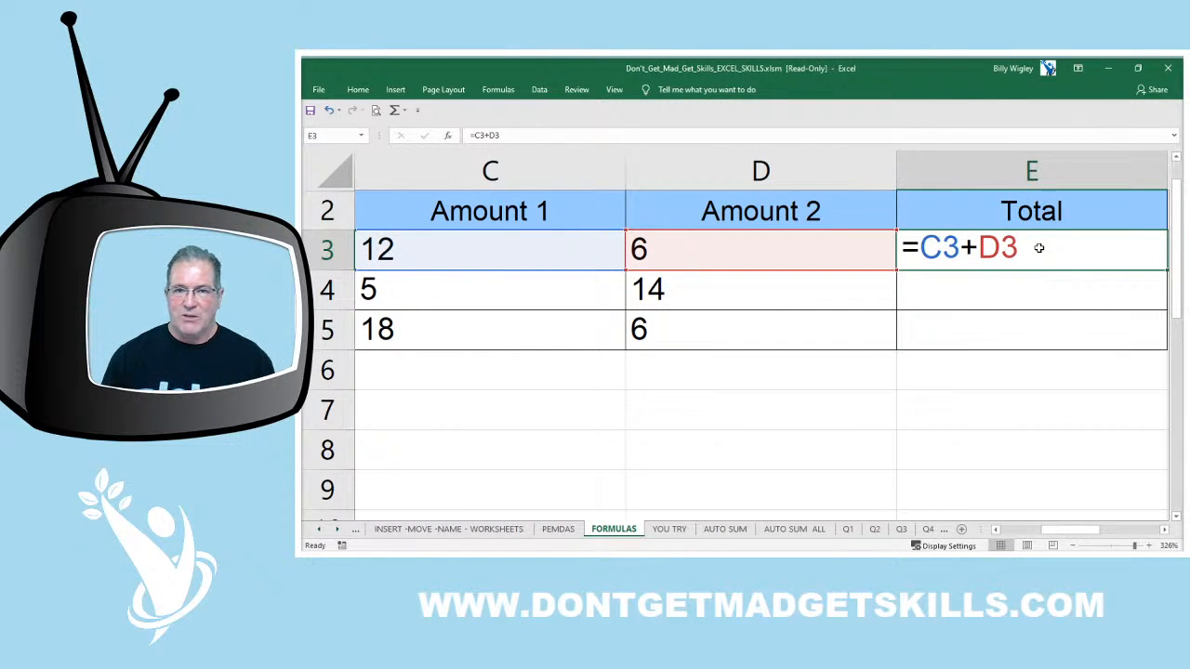
pyautogui.doubleClick(1167, 270)
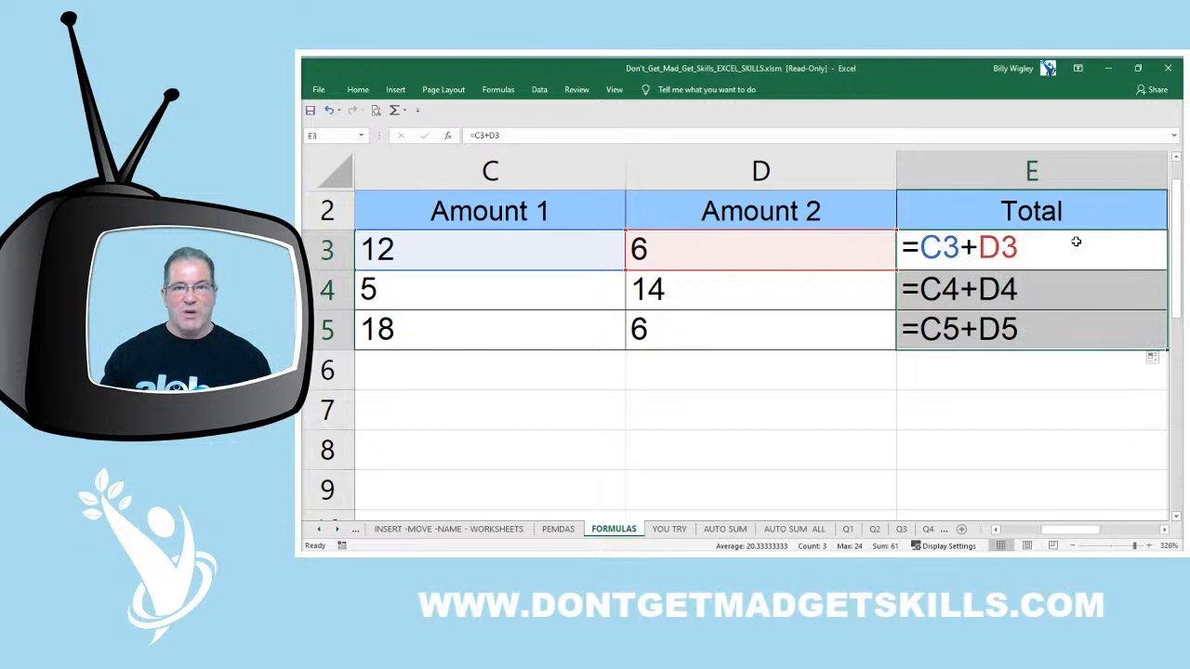
pyautogui.hotkey('ctrl', 'z')
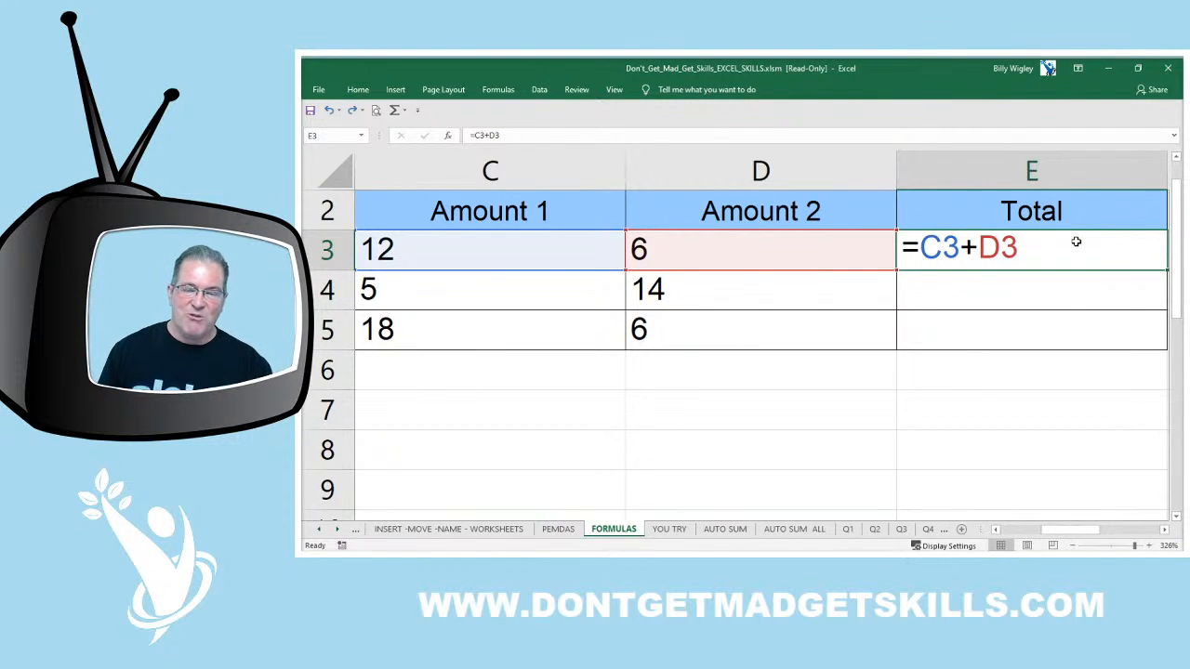
# Fill the E3 formula down through E5 and inspect the relative references in E4 and E5
pyautogui.doubleClick(1167, 271)
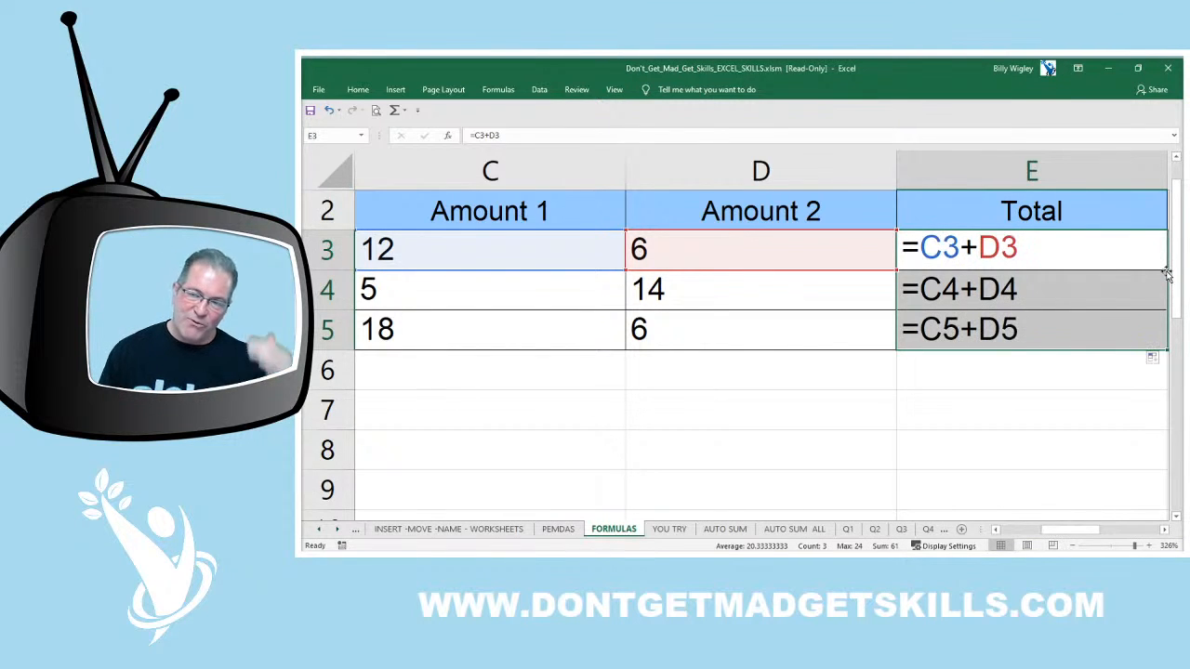
pyautogui.click(1067, 284)
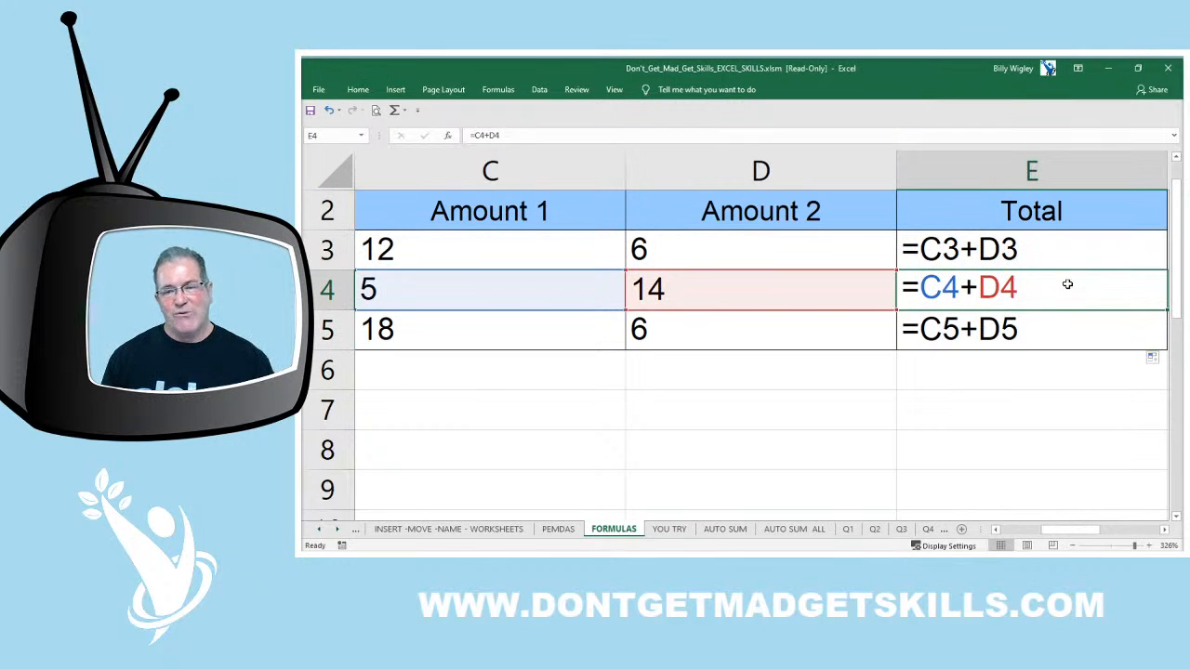
pyautogui.click(1067, 329)
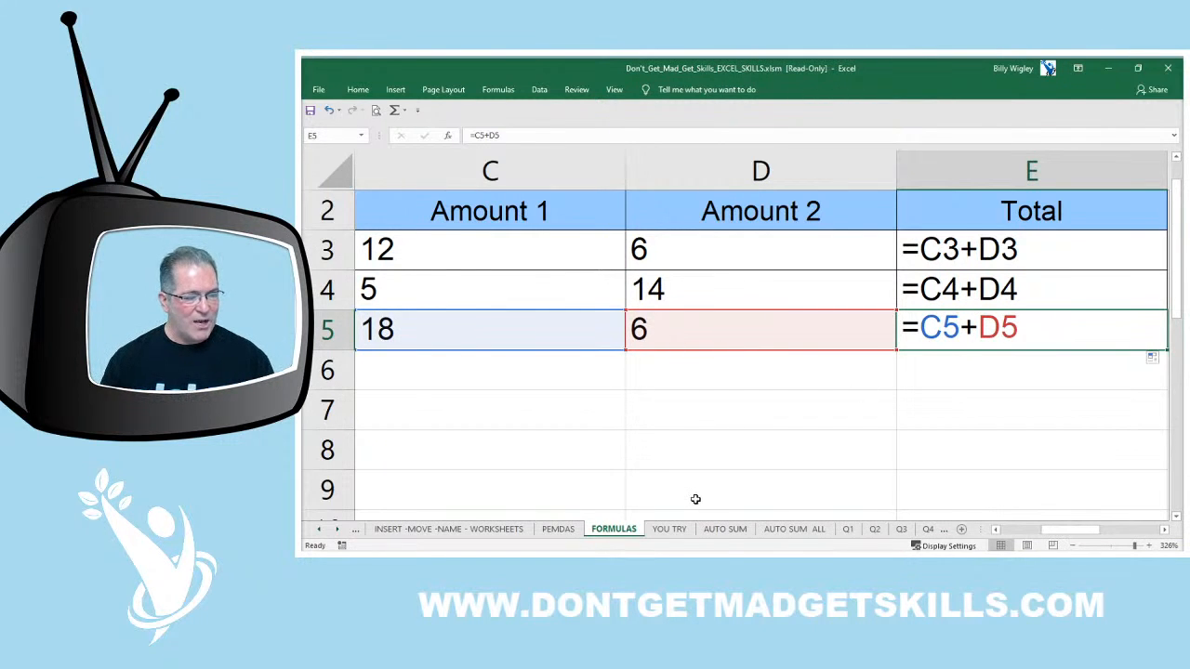
# Open the YOU TRY sheet and examine the first price in A4, the tax rate in B1 and the first shipping cost in B4
pyautogui.click(669, 529)
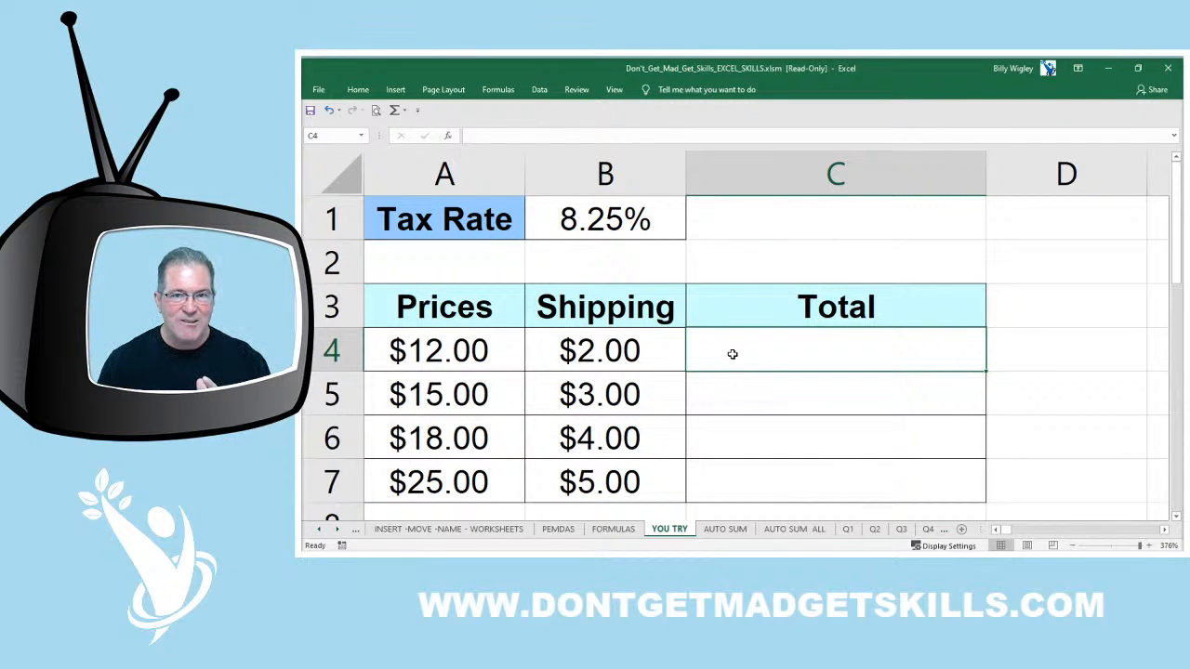
pyautogui.click(456, 358)
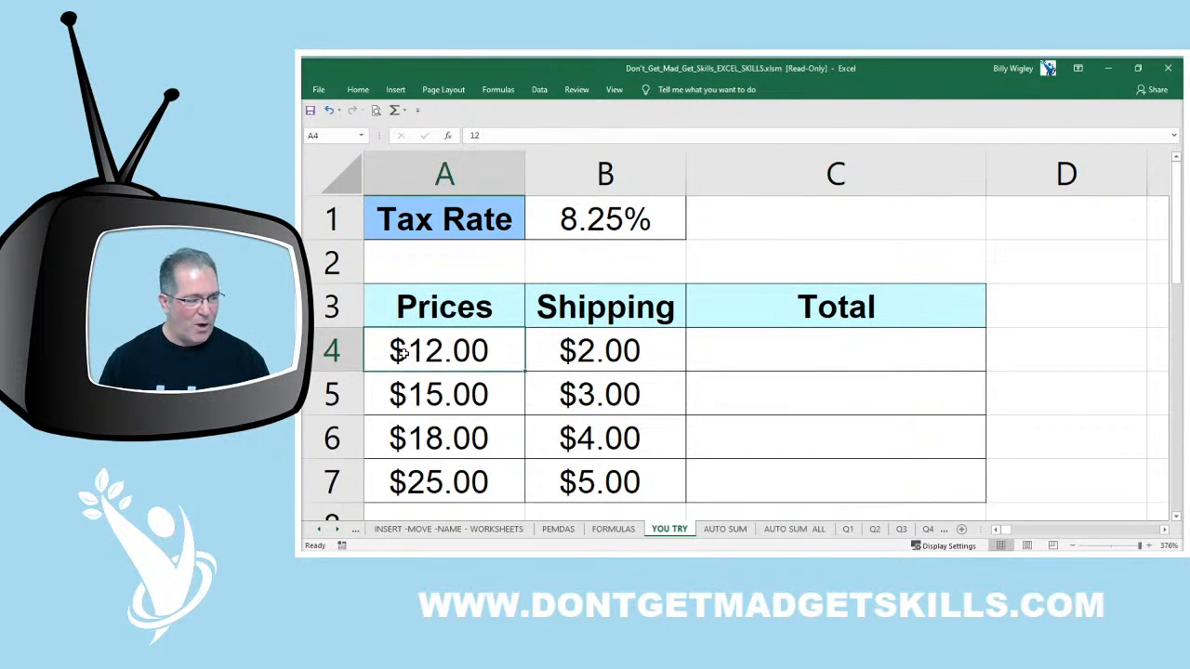
pyautogui.click(609, 227)
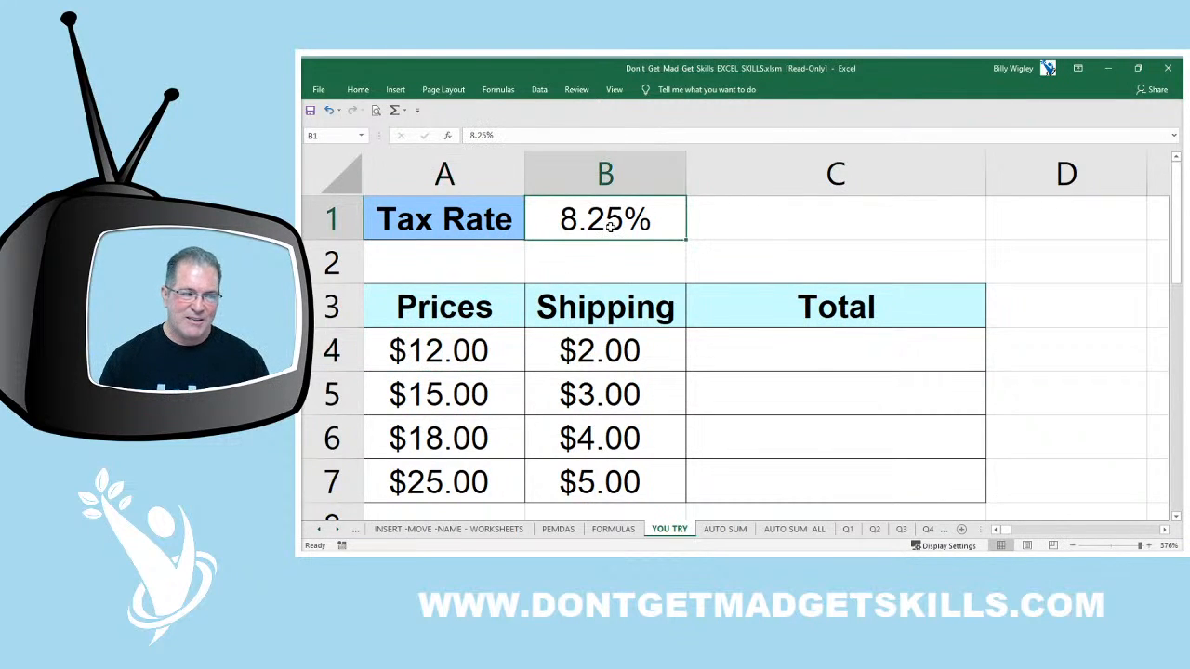
pyautogui.click(606, 349)
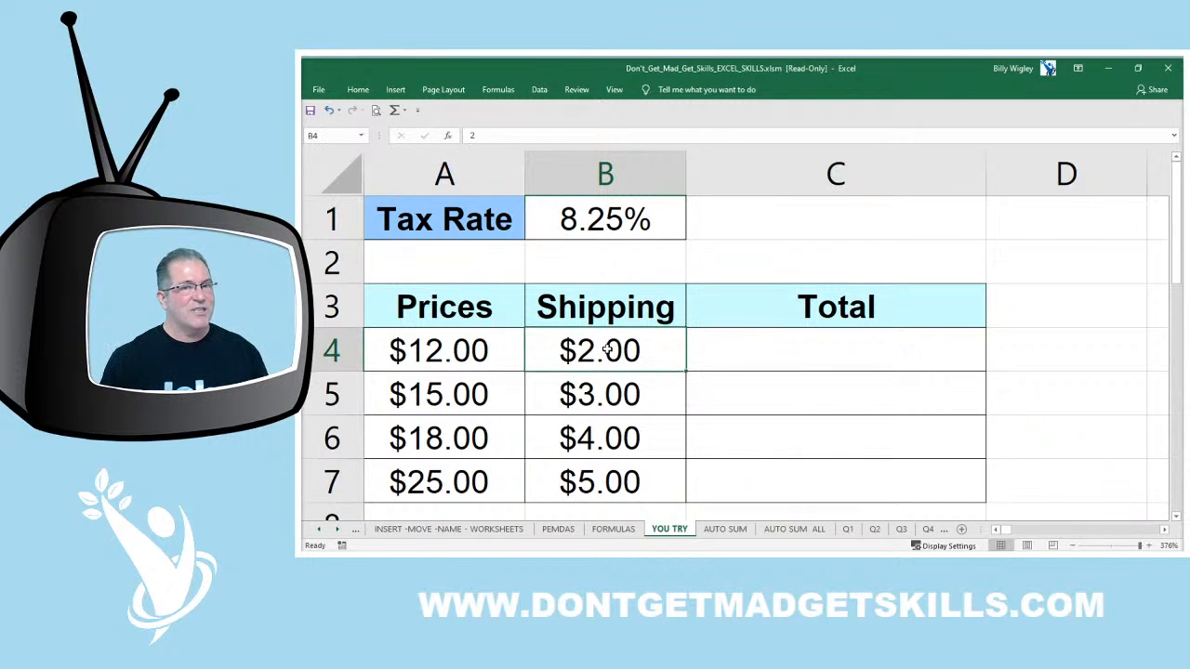
# Review the first price in A4, the tax rate in B1 and the first shipping cost in B4
pyautogui.click(423, 350)
pyautogui.doubleClick(412, 345)
pyautogui.moveTo(411, 345); pyautogui.dragTo(489, 342)
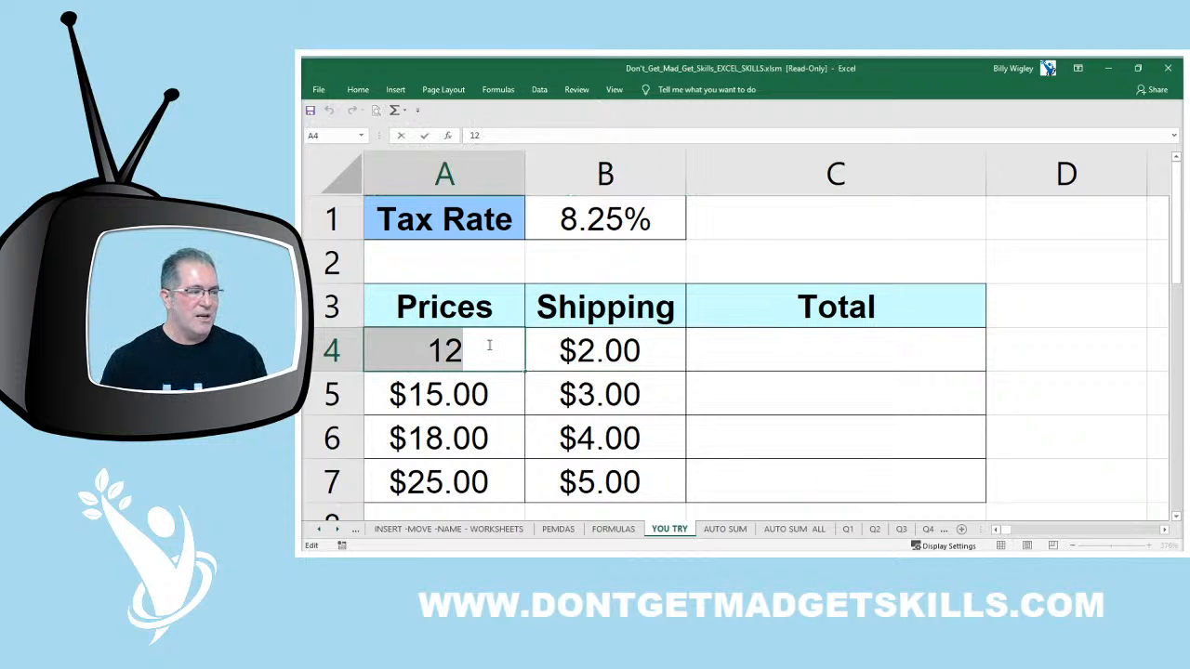
pyautogui.press('Escape')
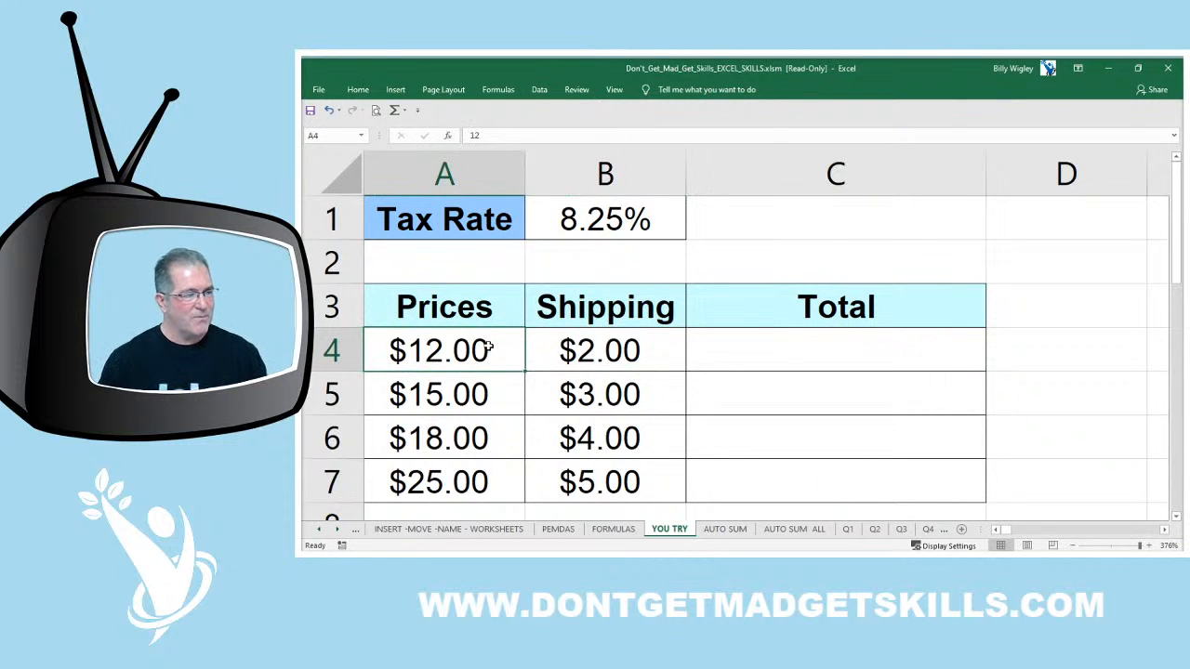
pyautogui.click(657, 223)
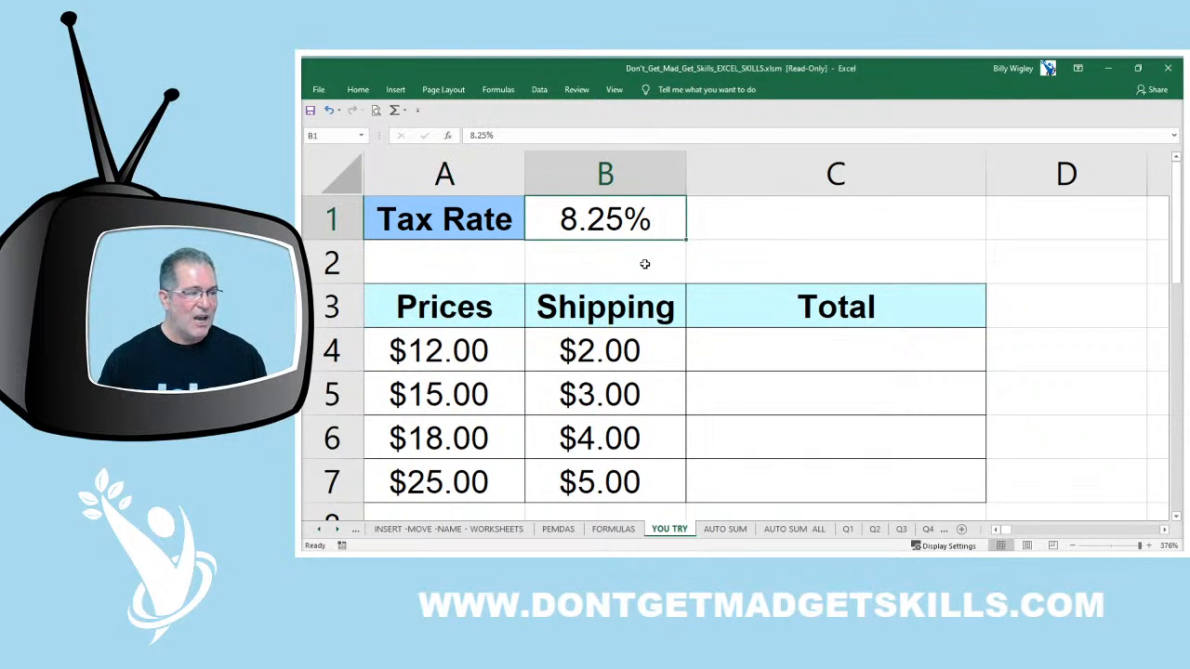
pyautogui.click(643, 351)
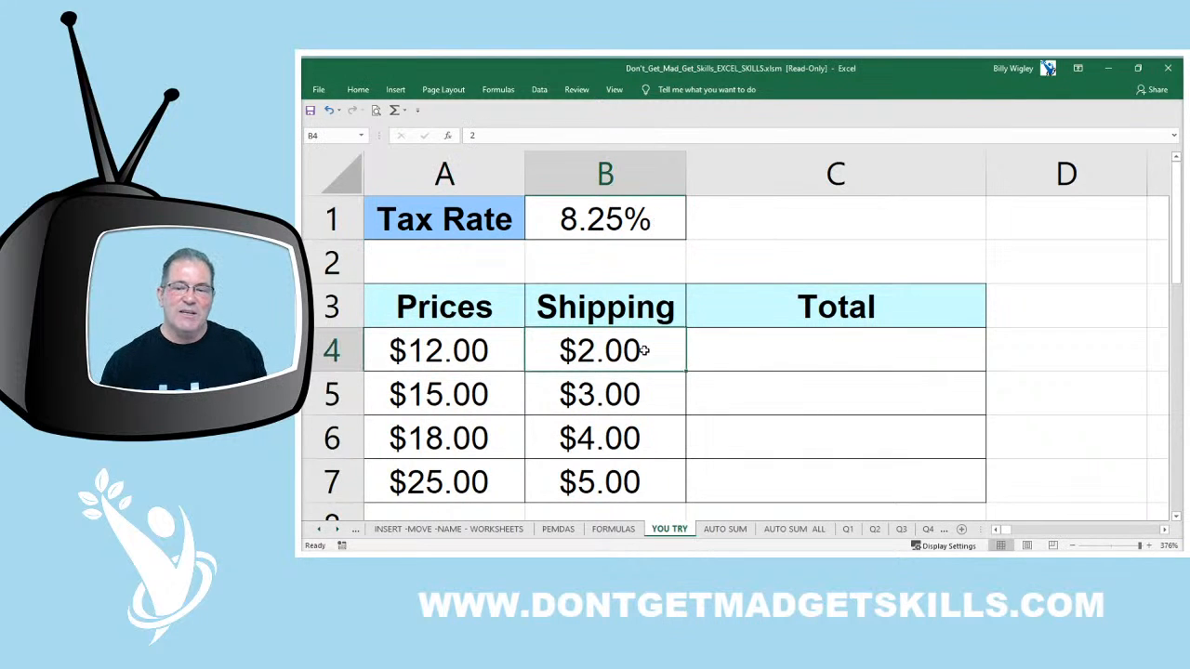
# Enter the formula =A4*B1+A4+B4 in C4 to total the first item's tax, price and shipping
pyautogui.click(771, 357)
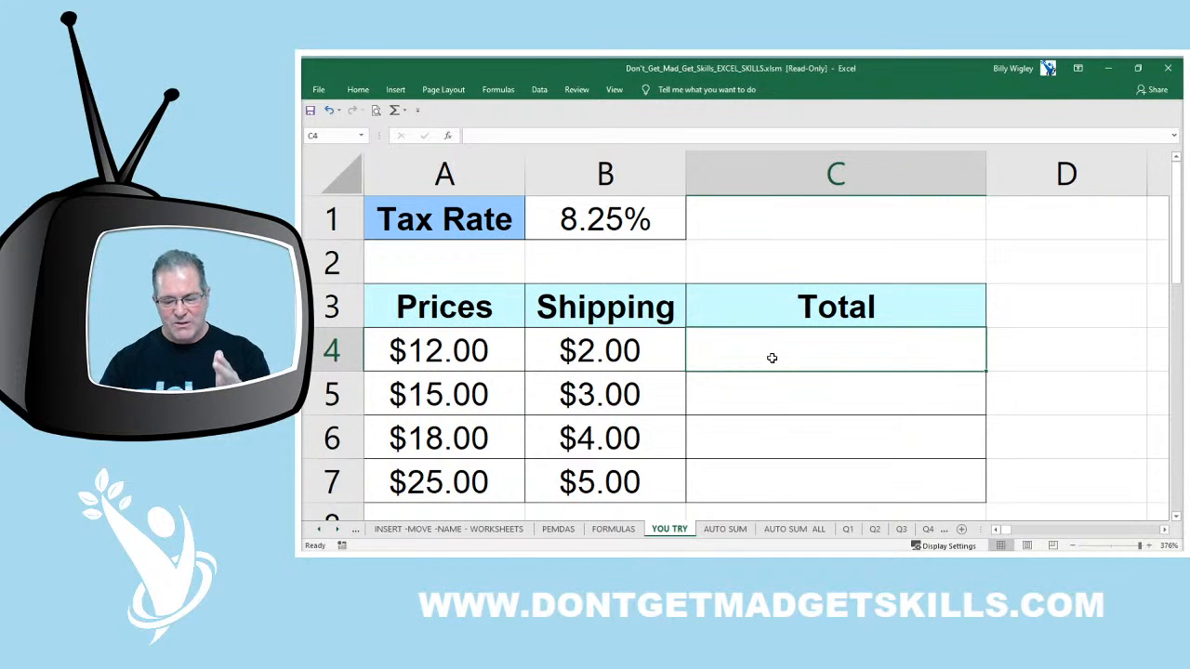
pyautogui.write('=')
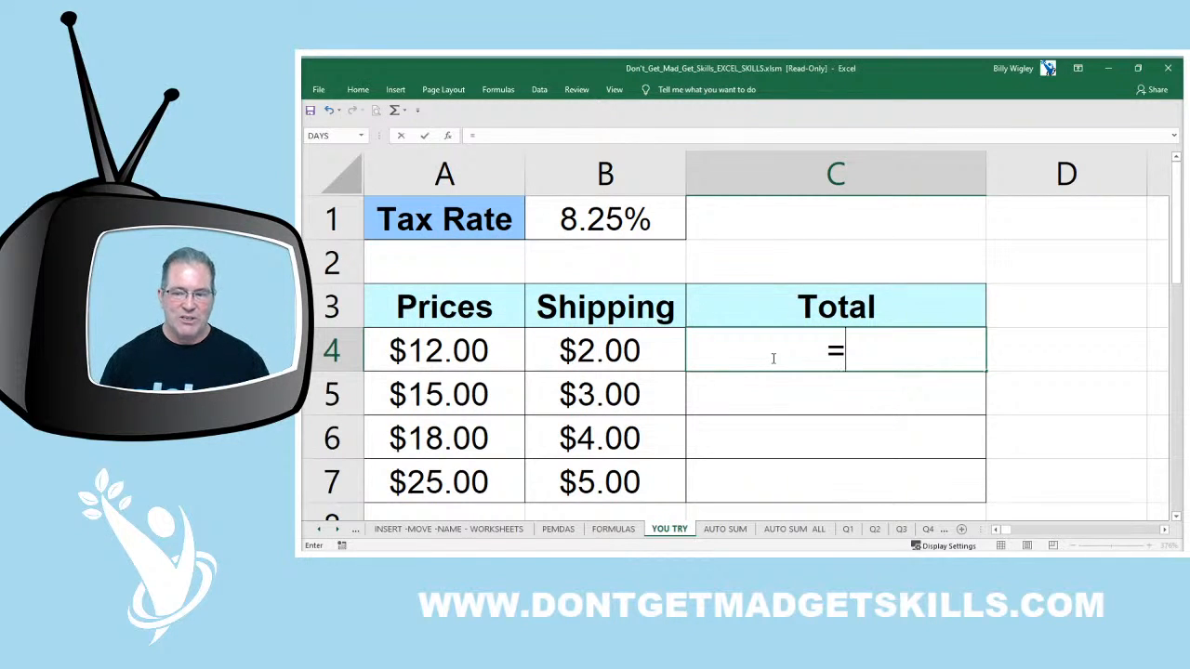
pyautogui.click(476, 347)
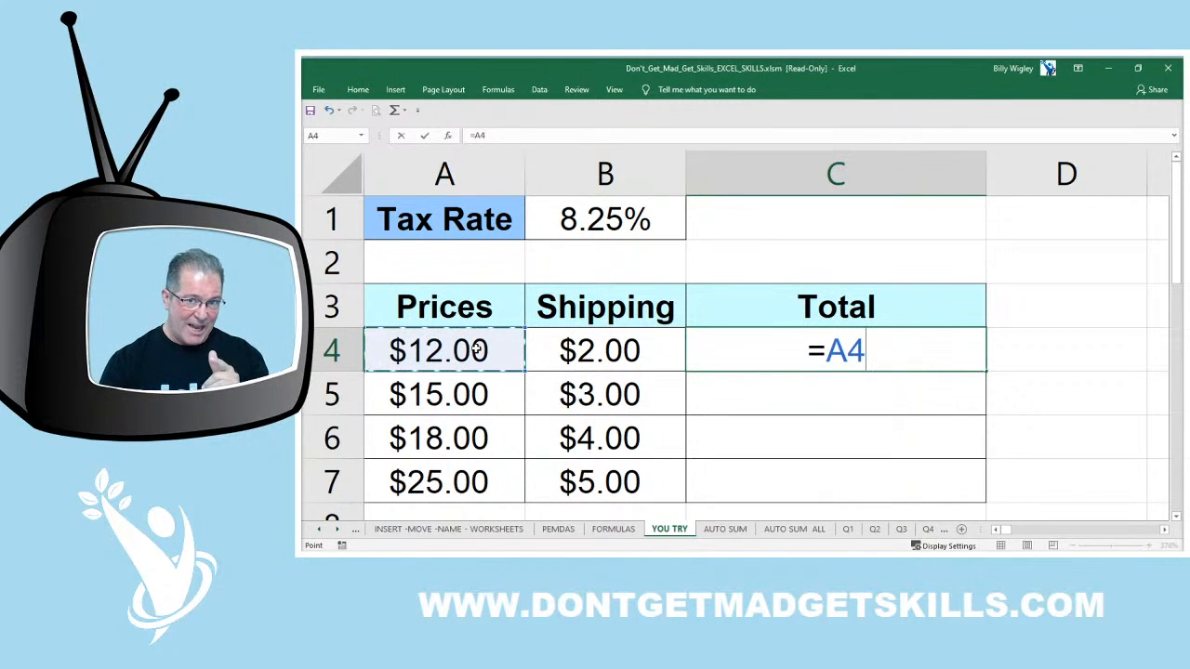
pyautogui.write('*')
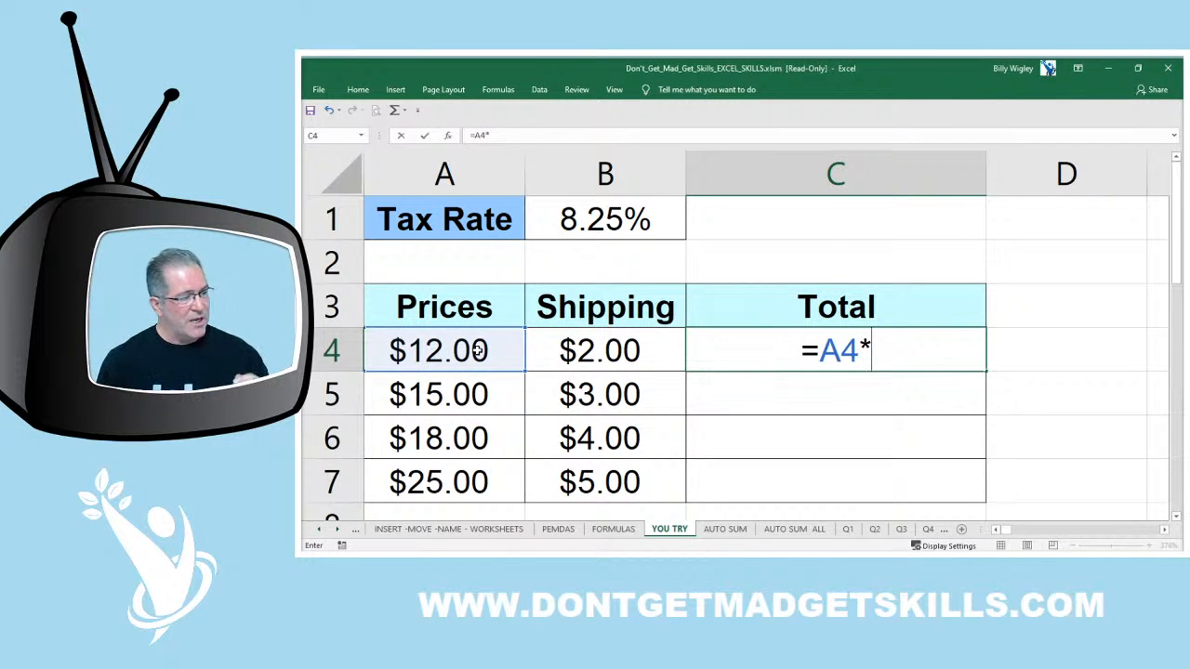
pyautogui.click(600, 218)
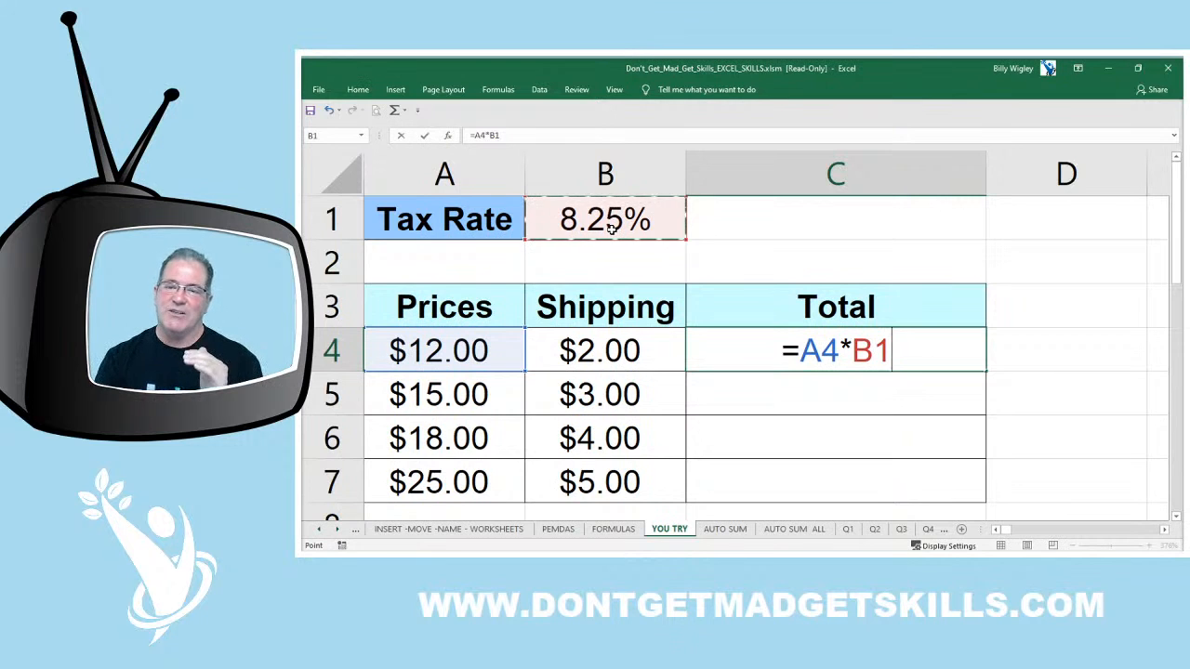
pyautogui.write('+')
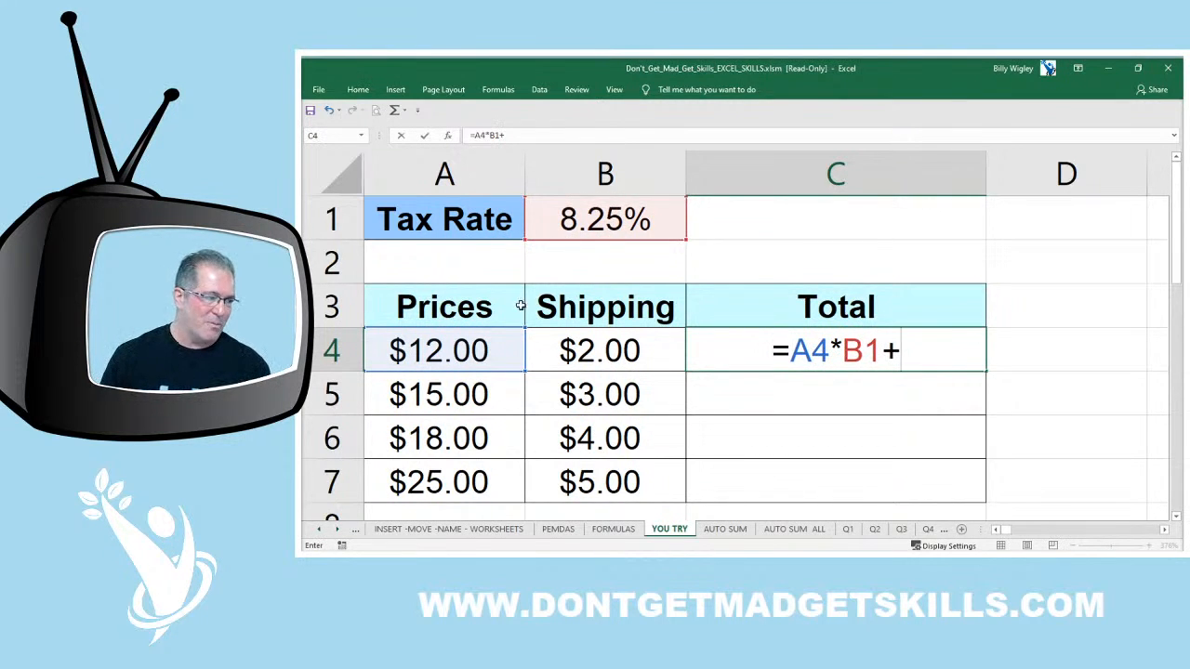
pyautogui.click(484, 348)
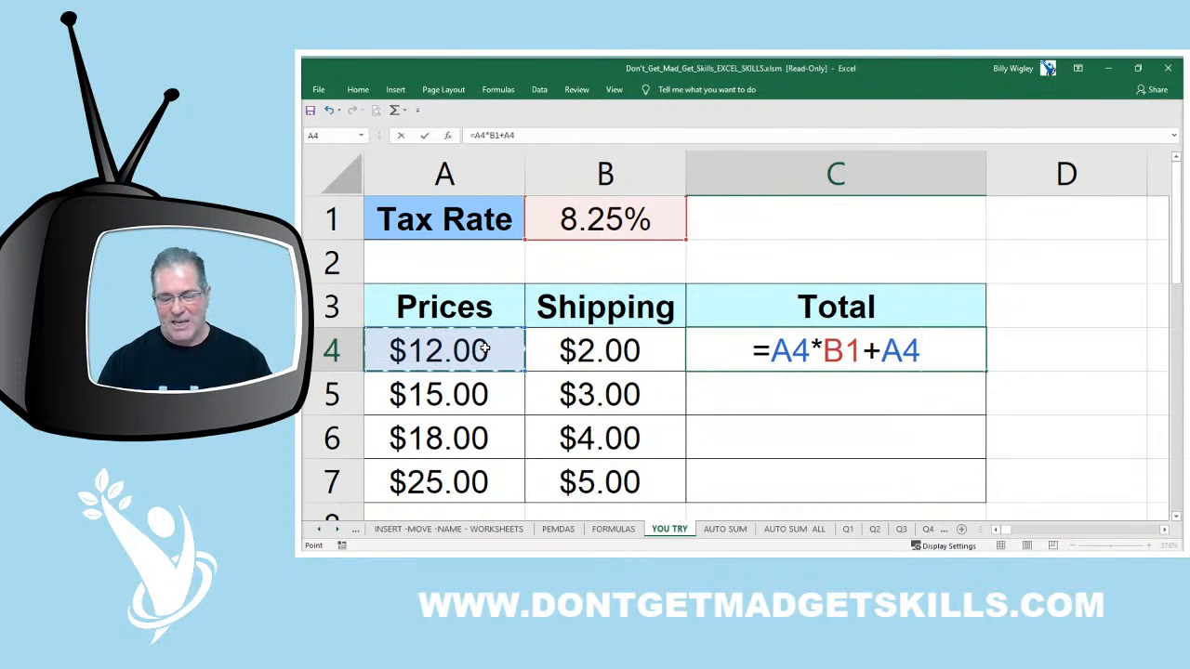
pyautogui.write('+')
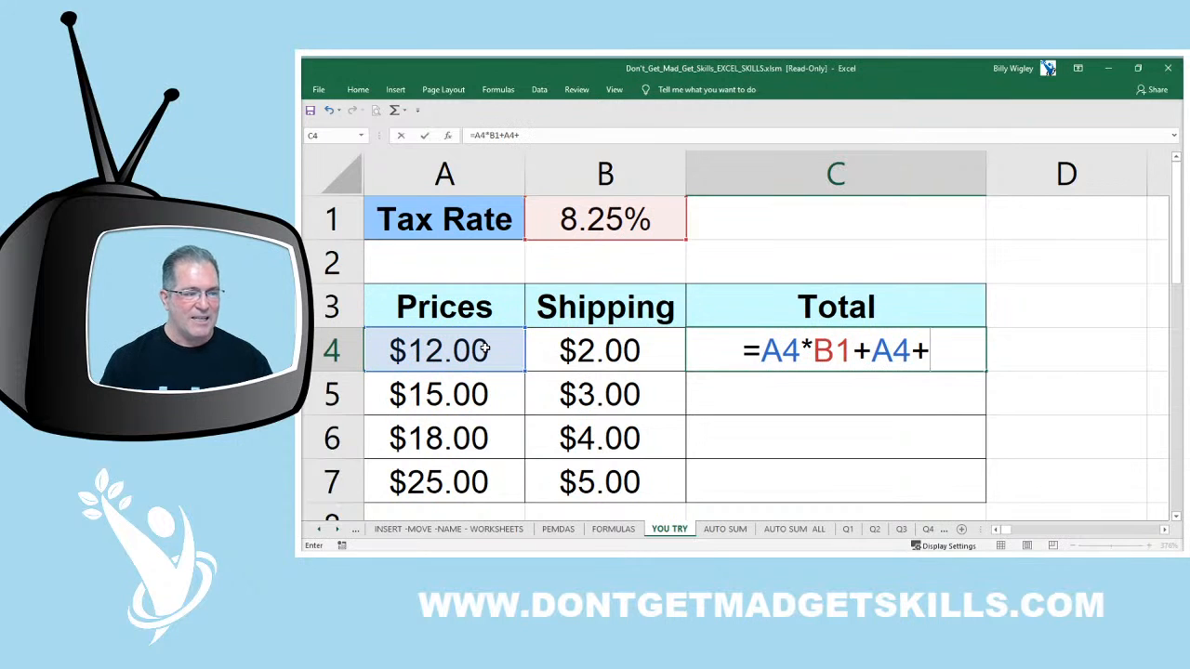
pyautogui.click(599, 341)
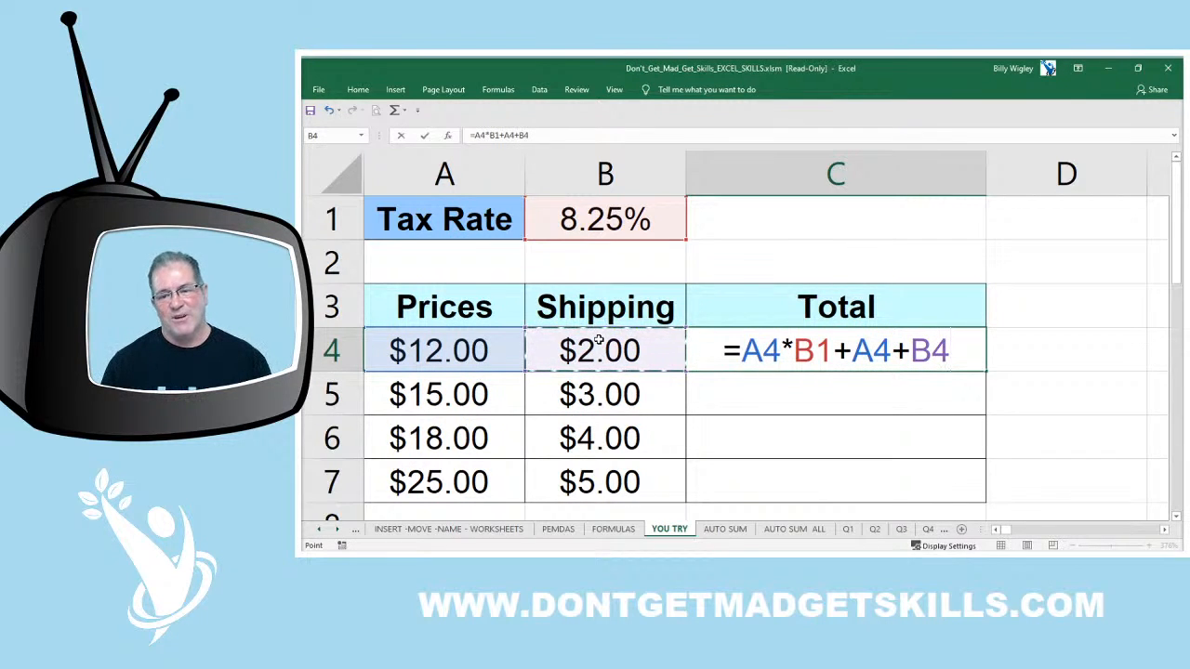
pyautogui.press('Return')
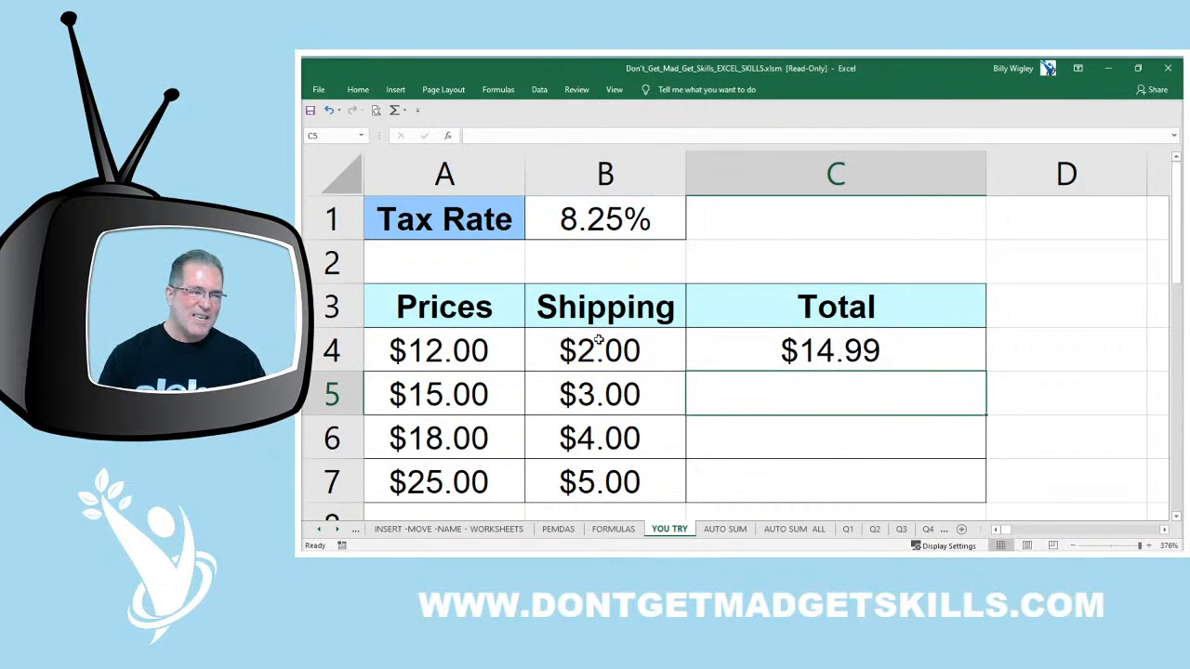
# Try removing the added price from the C4 formula, entering it as =A4*B1+B4
pyautogui.click(791, 351)
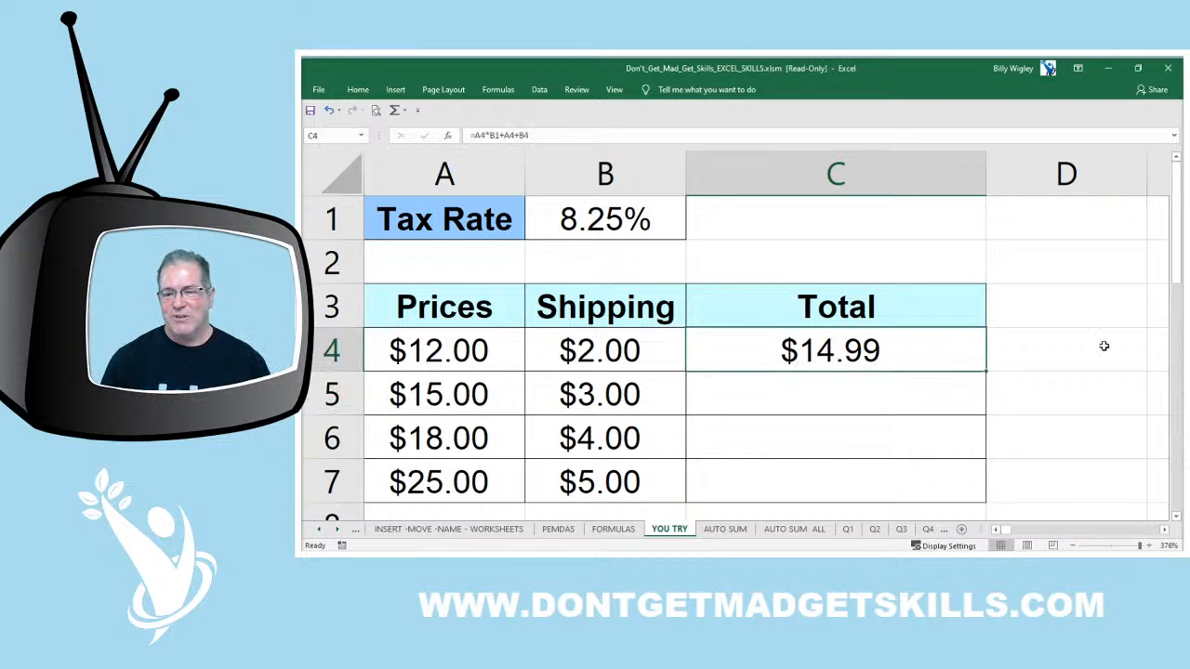
pyautogui.doubleClick(978, 355)
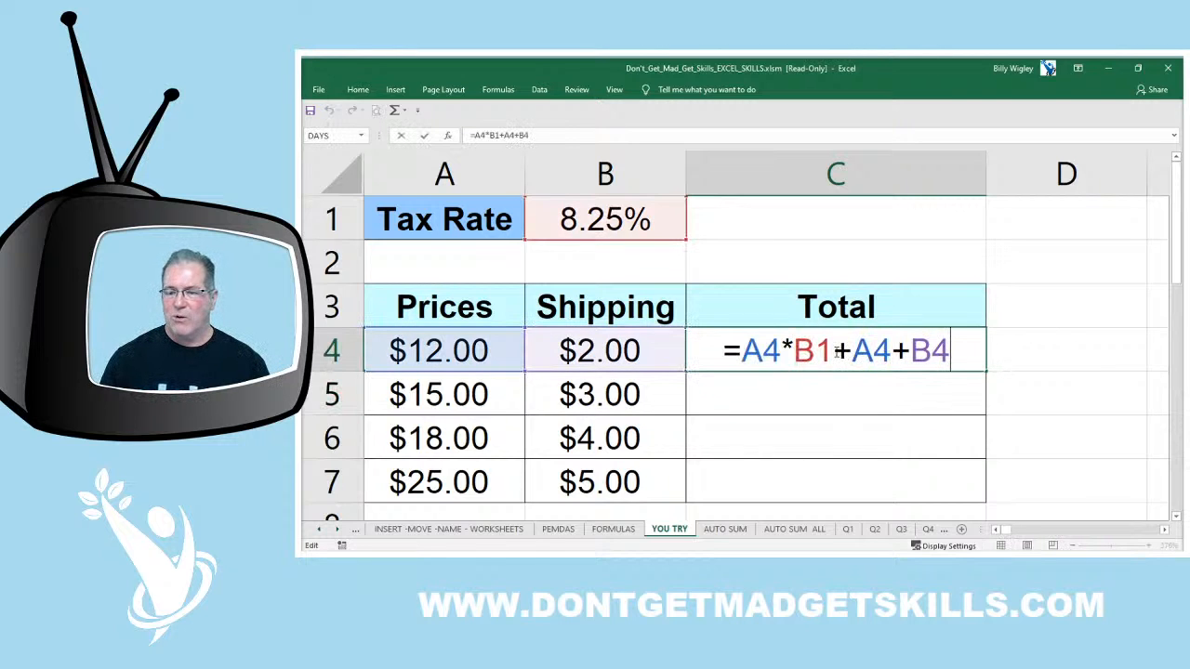
pyautogui.moveTo(841, 351); pyautogui.dragTo(892, 350)
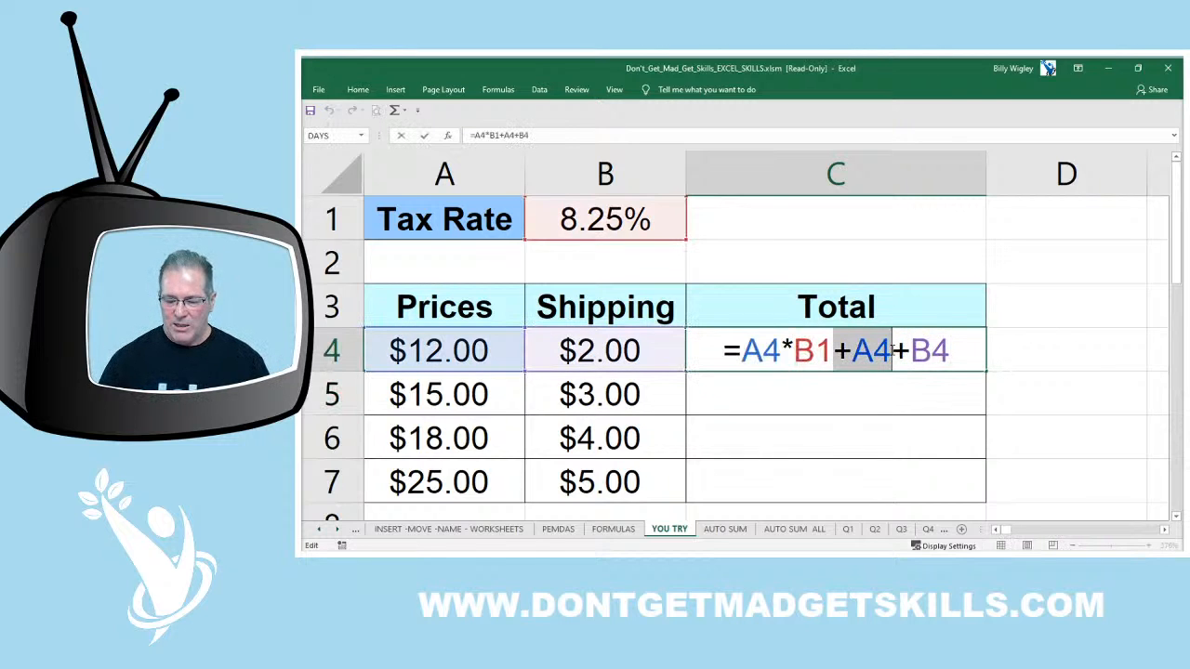
pyautogui.press('Delete')
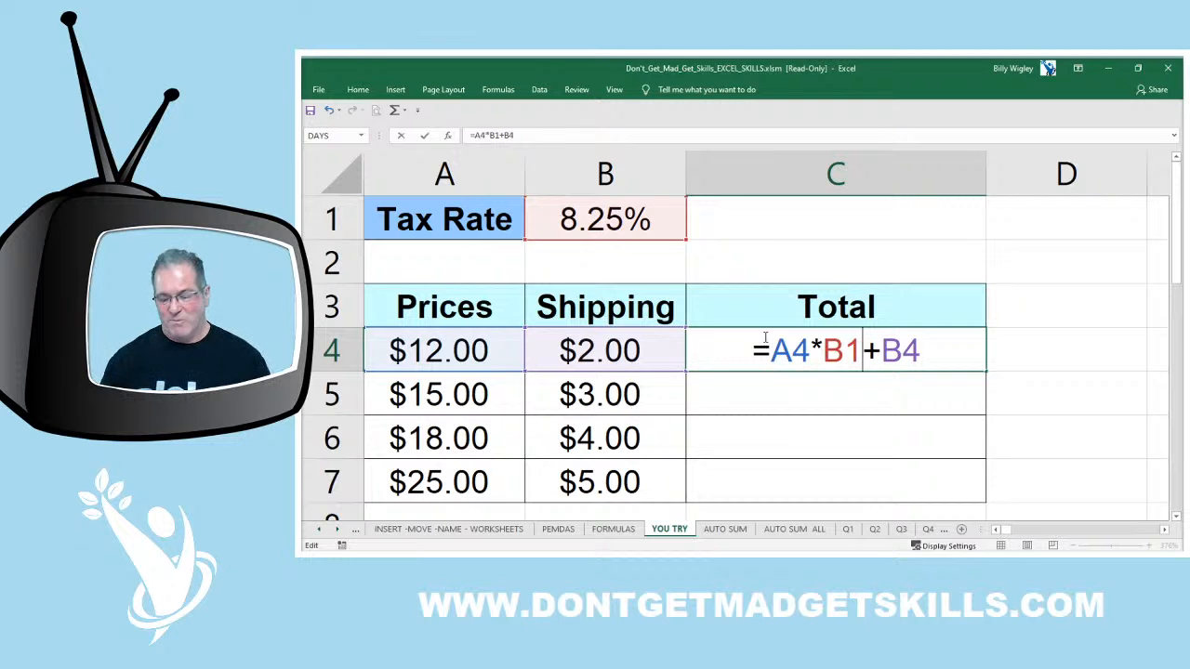
pyautogui.press('Return')
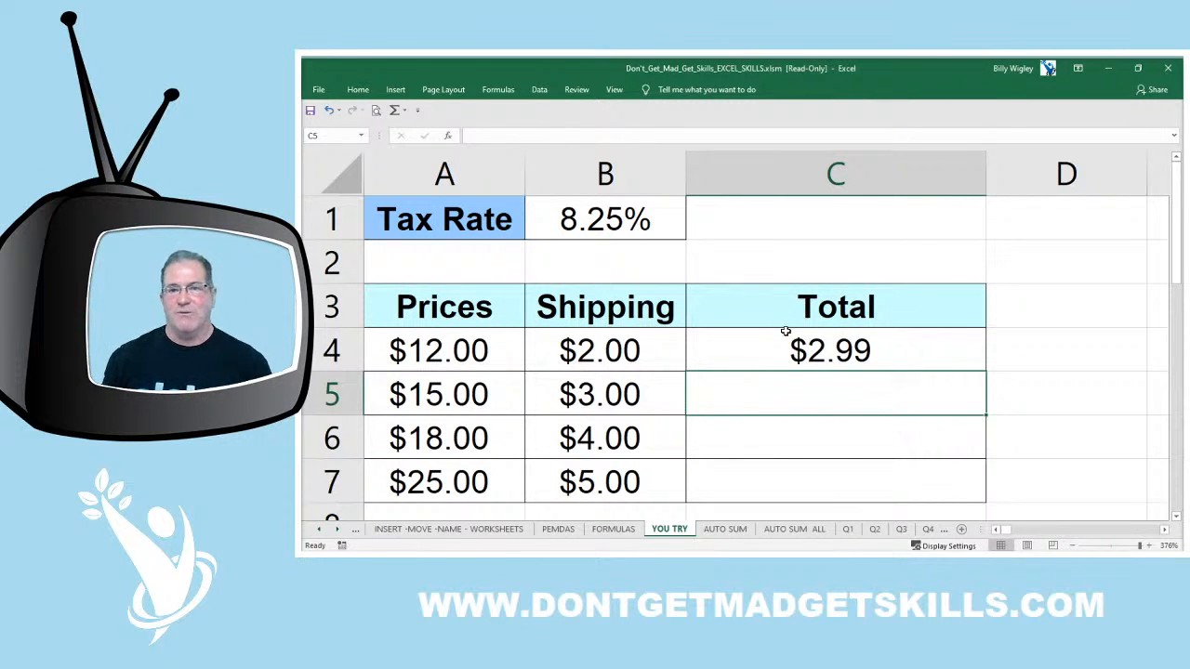
# Insert the price reference A4 back into the C4 formula after the tax calculation, giving =A4*B1+A4+B4
pyautogui.doubleClick(833, 358)
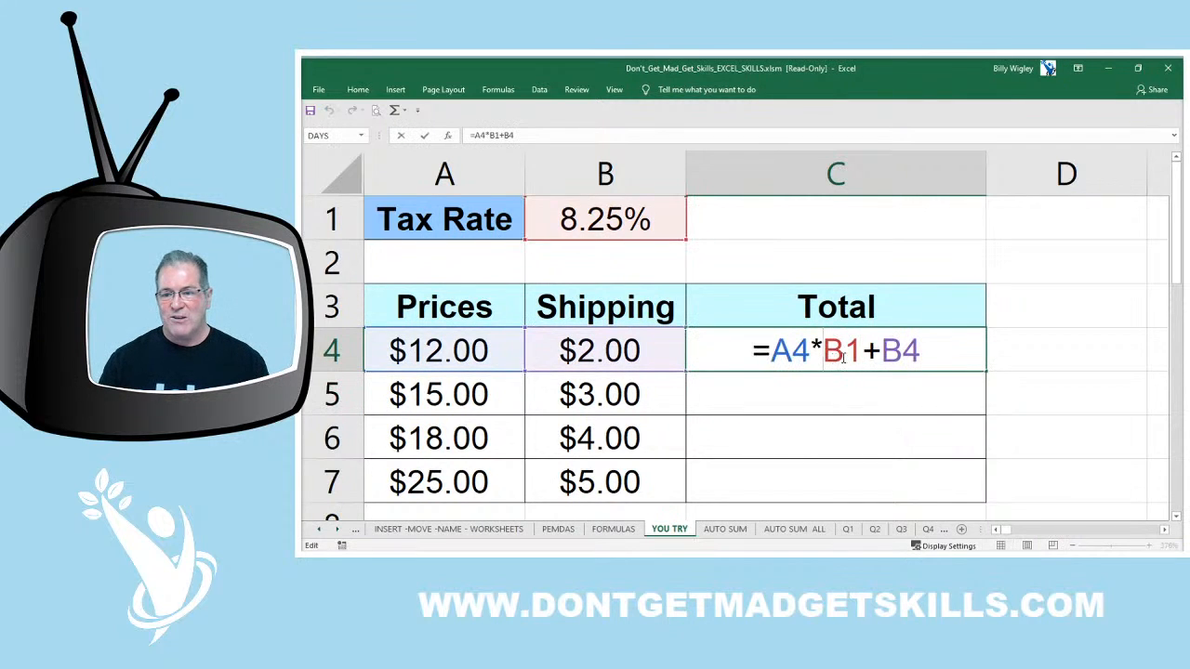
pyautogui.moveTo(863, 354); pyautogui.dragTo(771, 353)
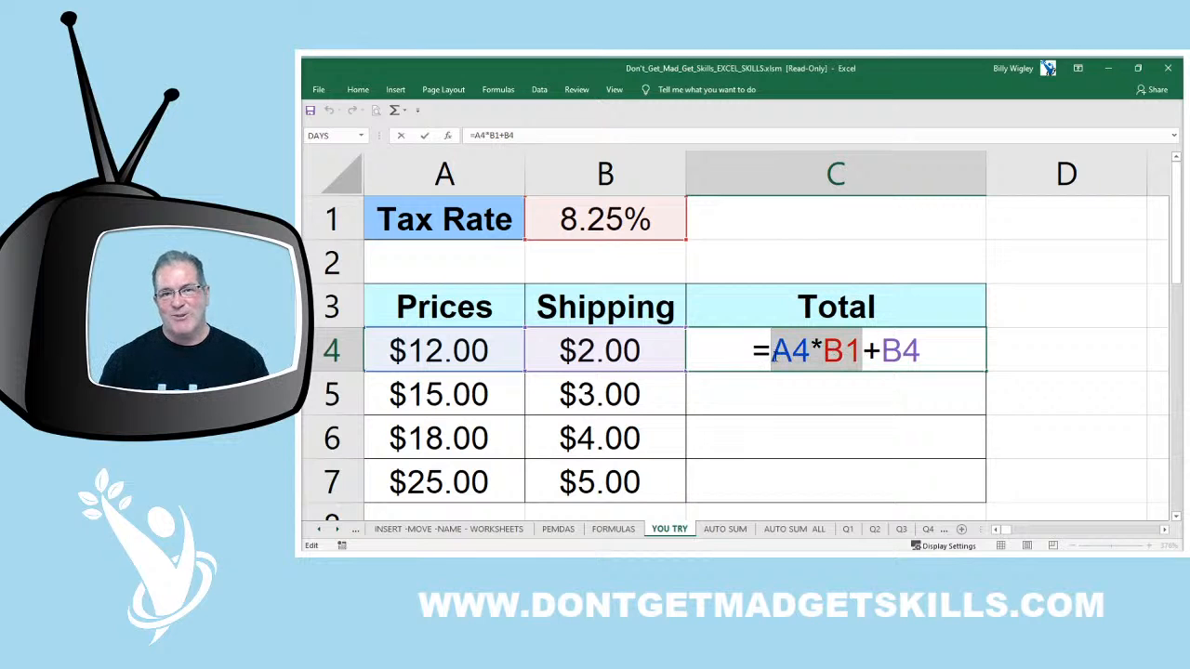
pyautogui.click(863, 350)
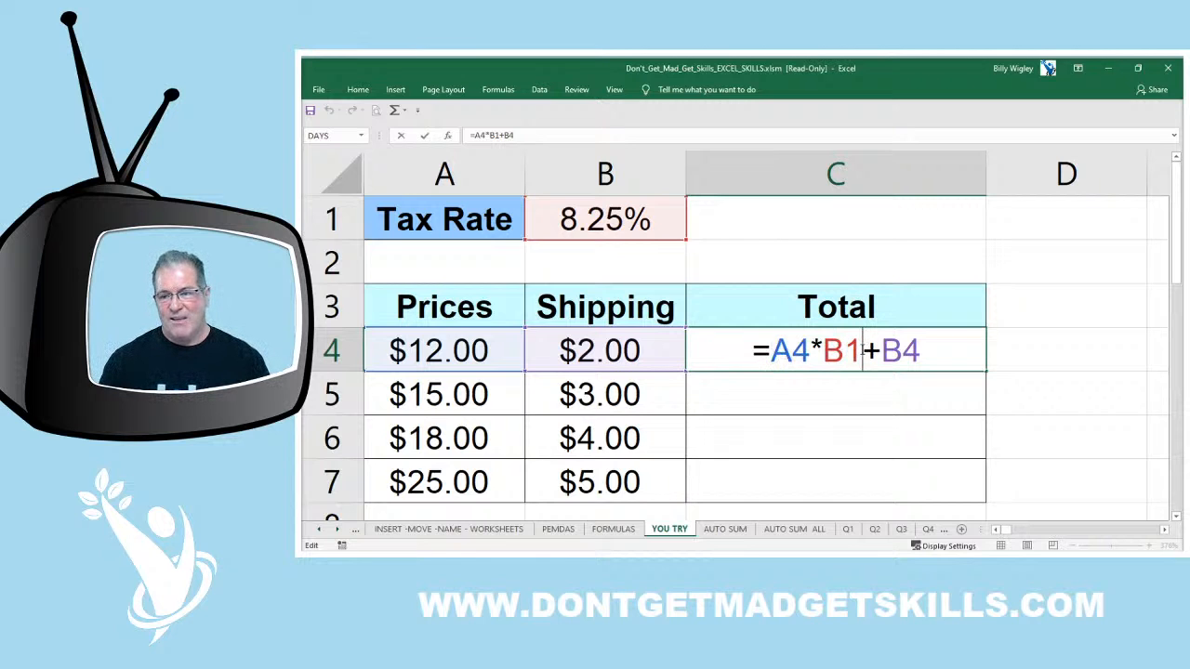
pyautogui.write('+')
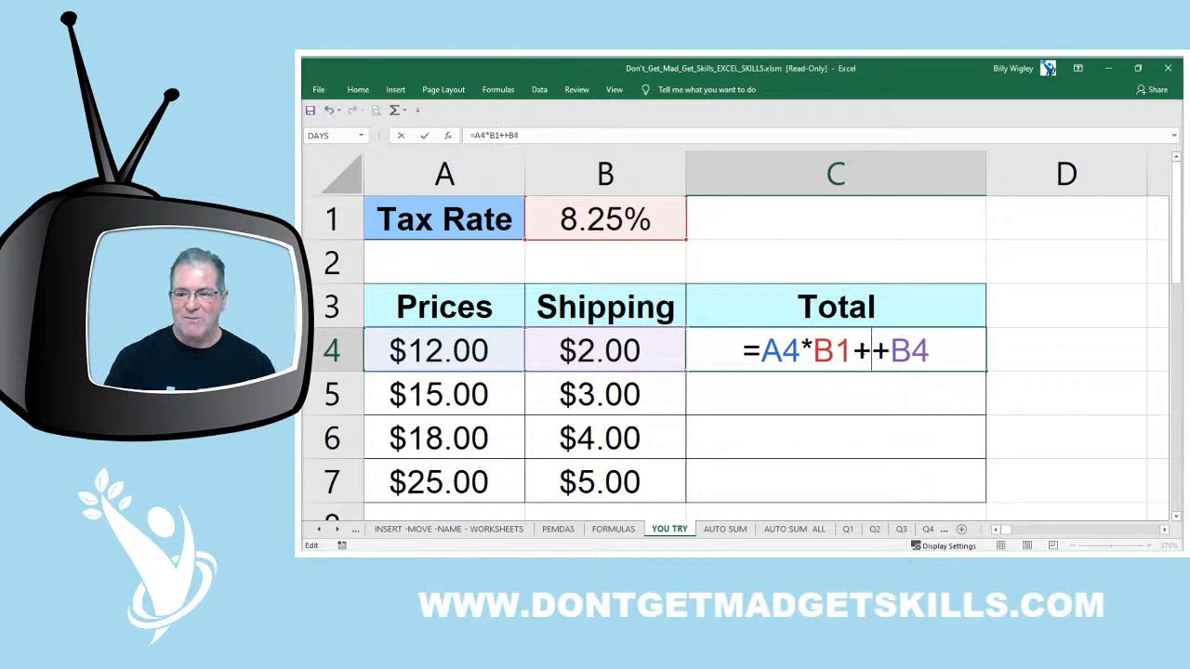
pyautogui.click(493, 348)
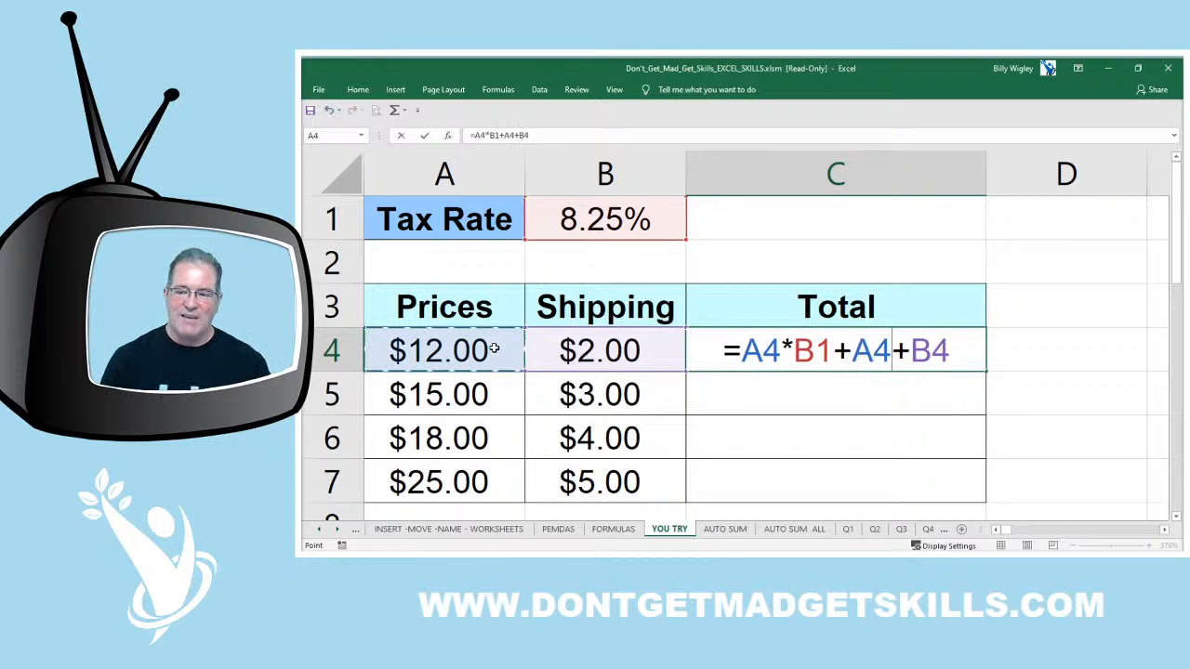
# Try B4 in place of the added A4 in the C4 formula, restore A4, and enter =A4*B1+A4+B4
pyautogui.click(596, 349)
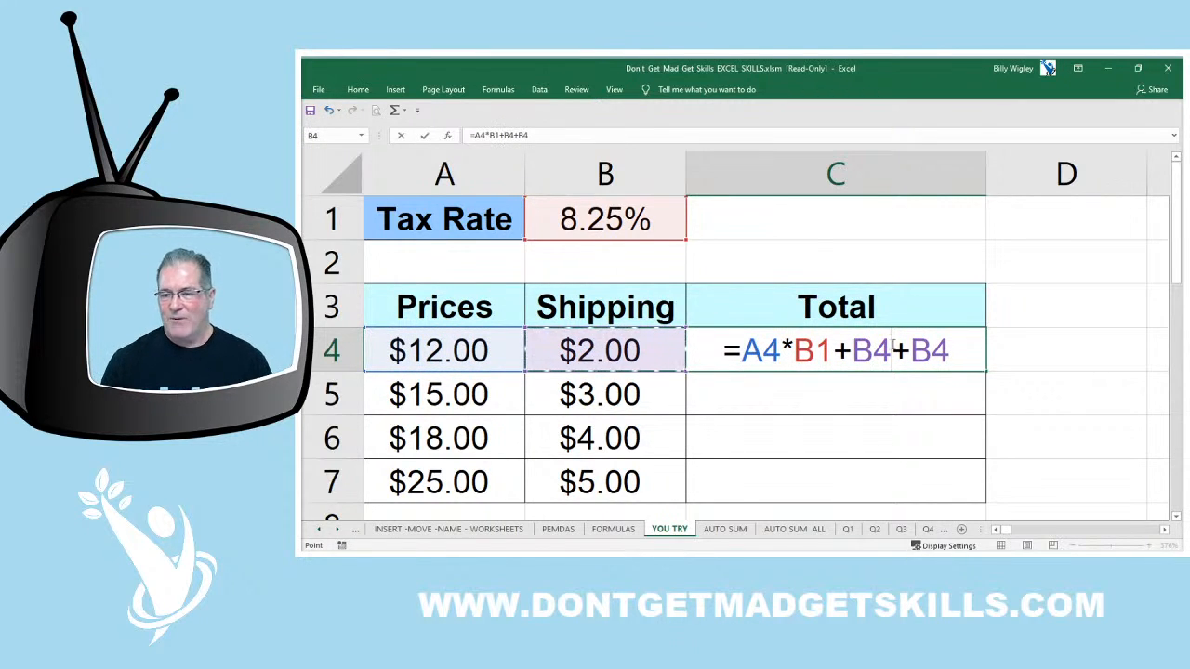
pyautogui.moveTo(911, 349); pyautogui.dragTo(949, 349)
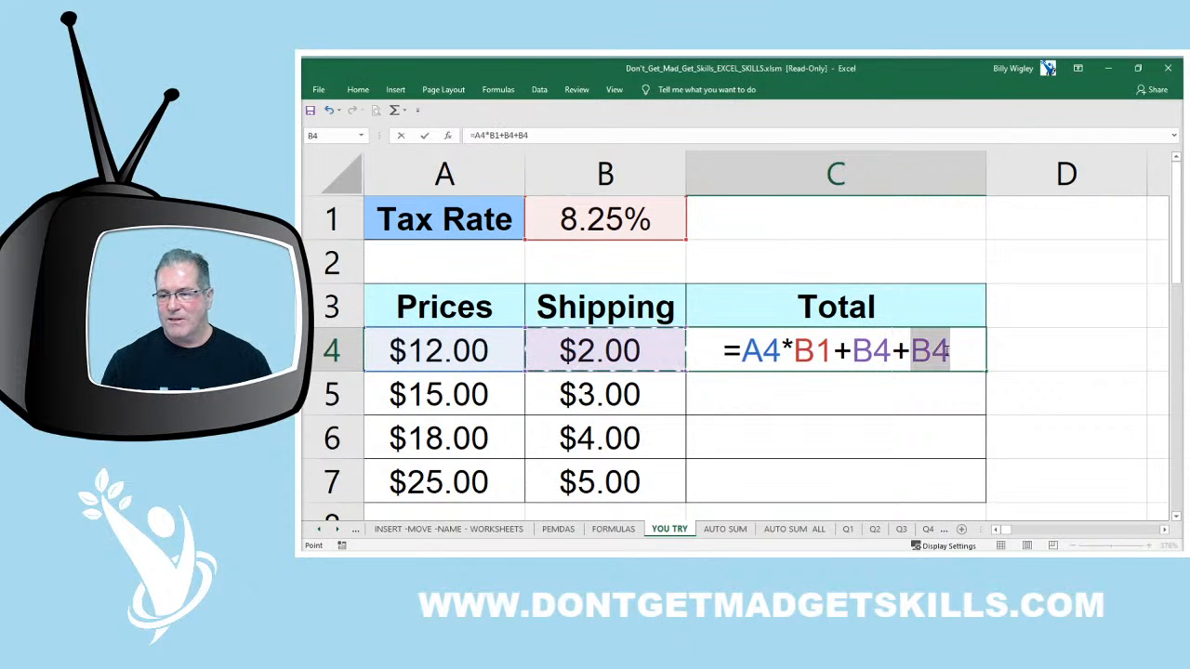
pyautogui.click(667, 356)
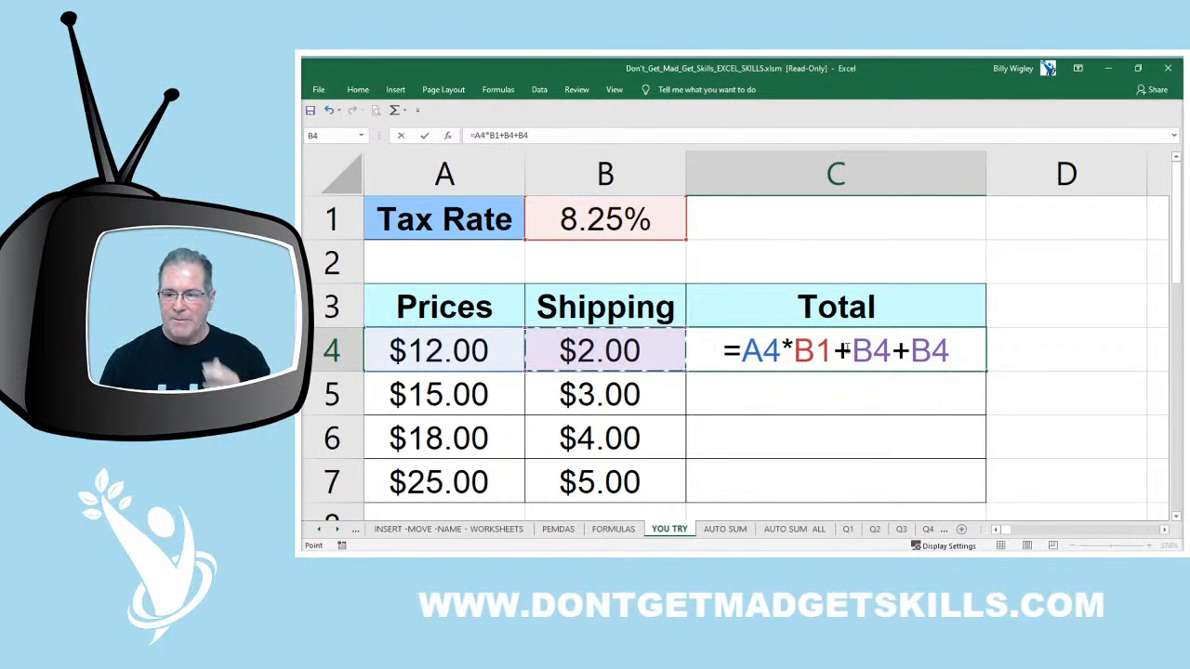
pyautogui.moveTo(849, 350); pyautogui.dragTo(891, 350)
pyautogui.click(480, 348)
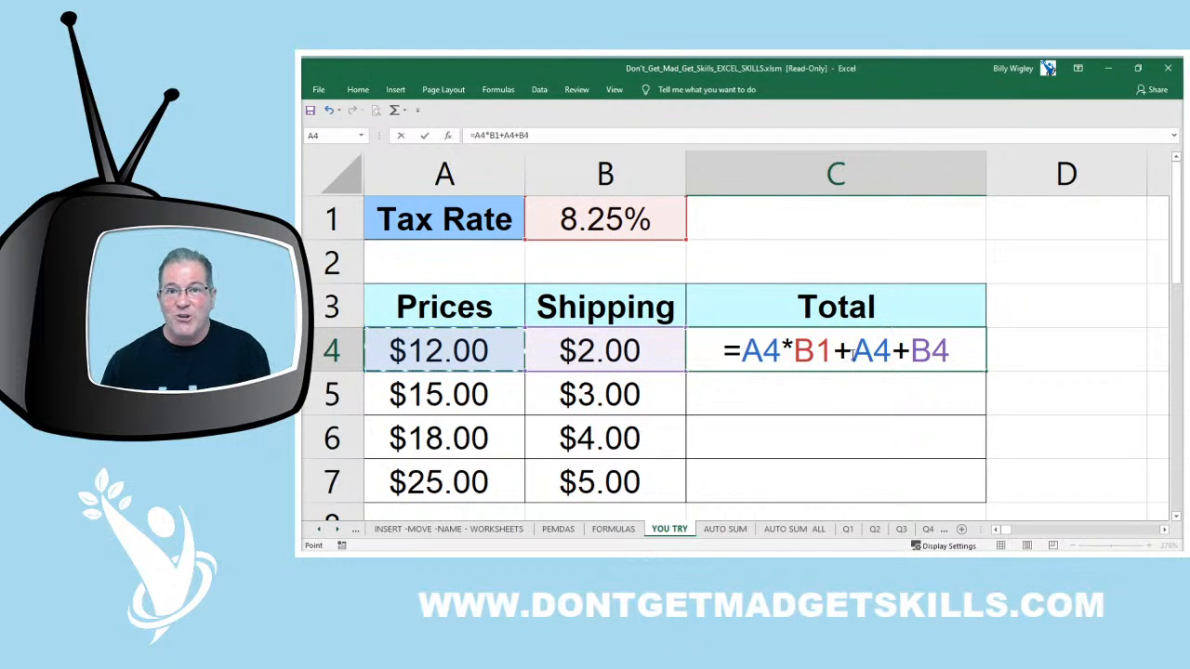
pyautogui.click(609, 358)
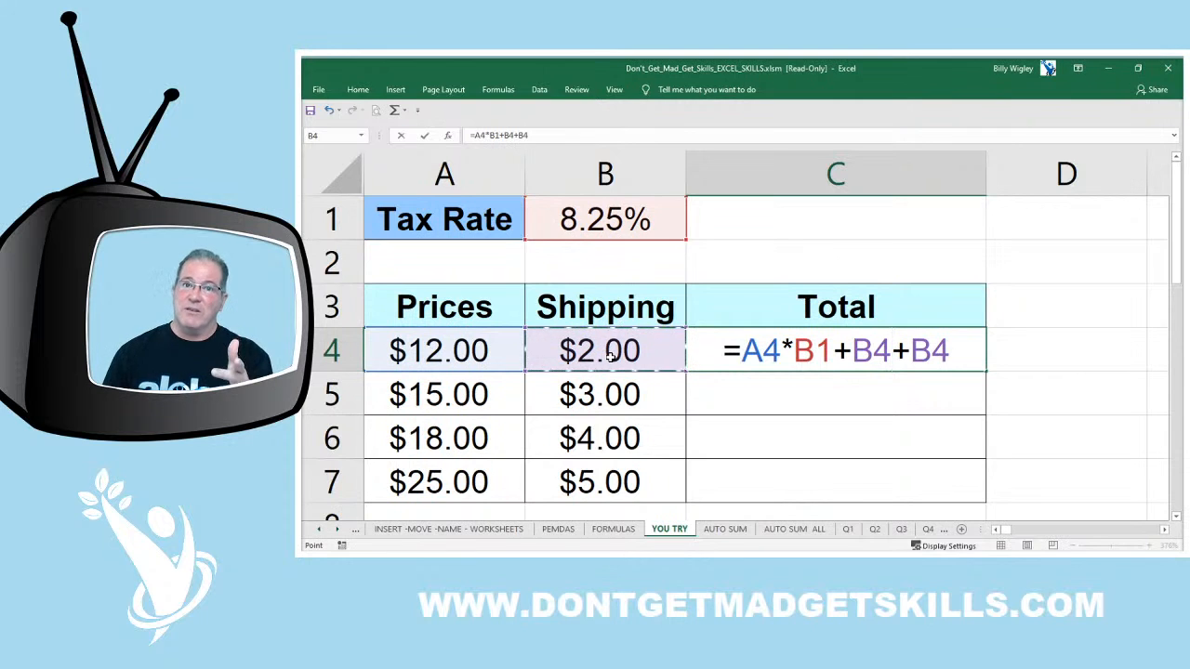
pyautogui.click(476, 349)
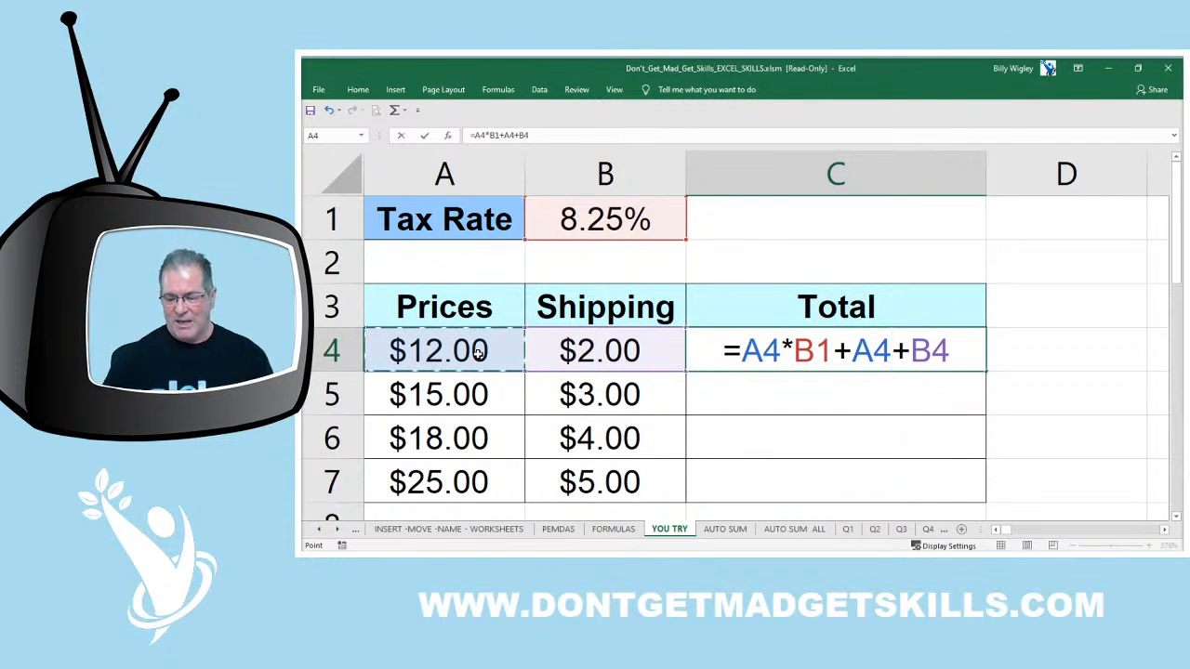
pyautogui.press('Return')
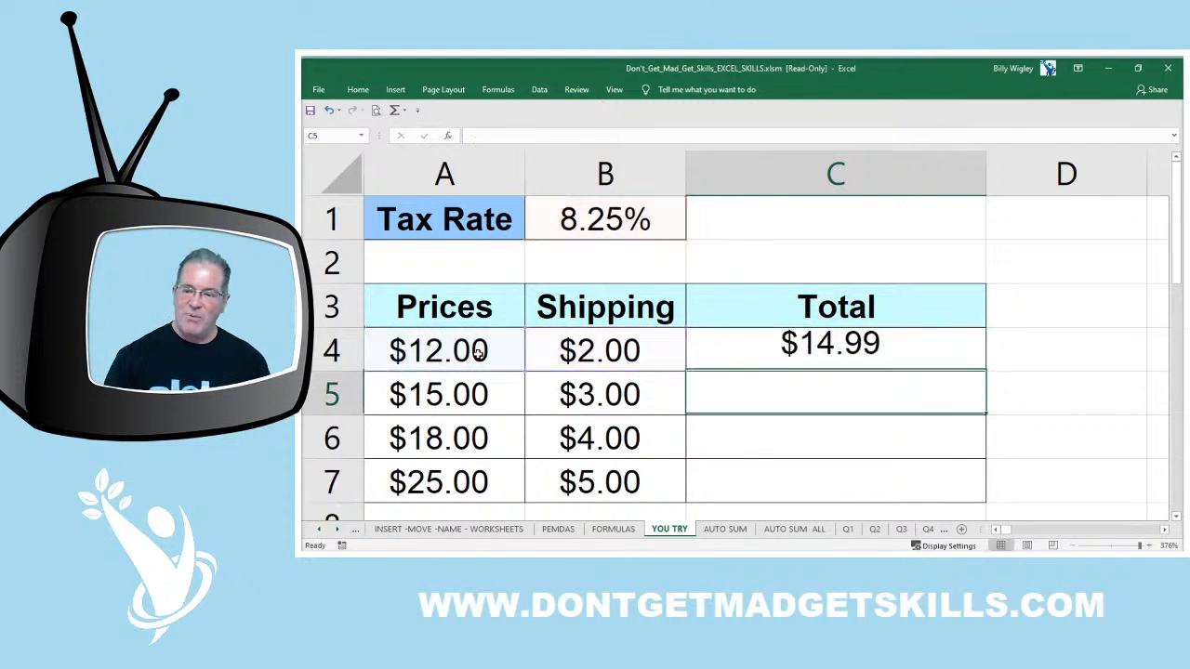
# Fill the C4 formula down through C7 and open C5 to inspect its shifted cell references
pyautogui.click(929, 350)
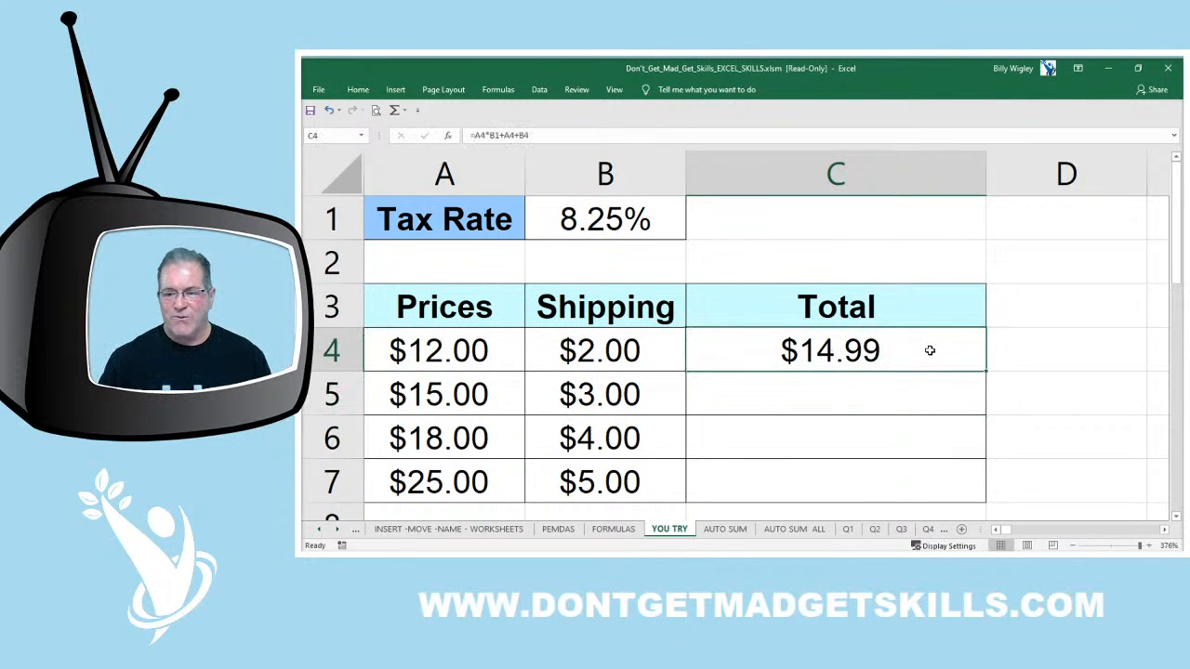
pyautogui.doubleClick(987, 373)
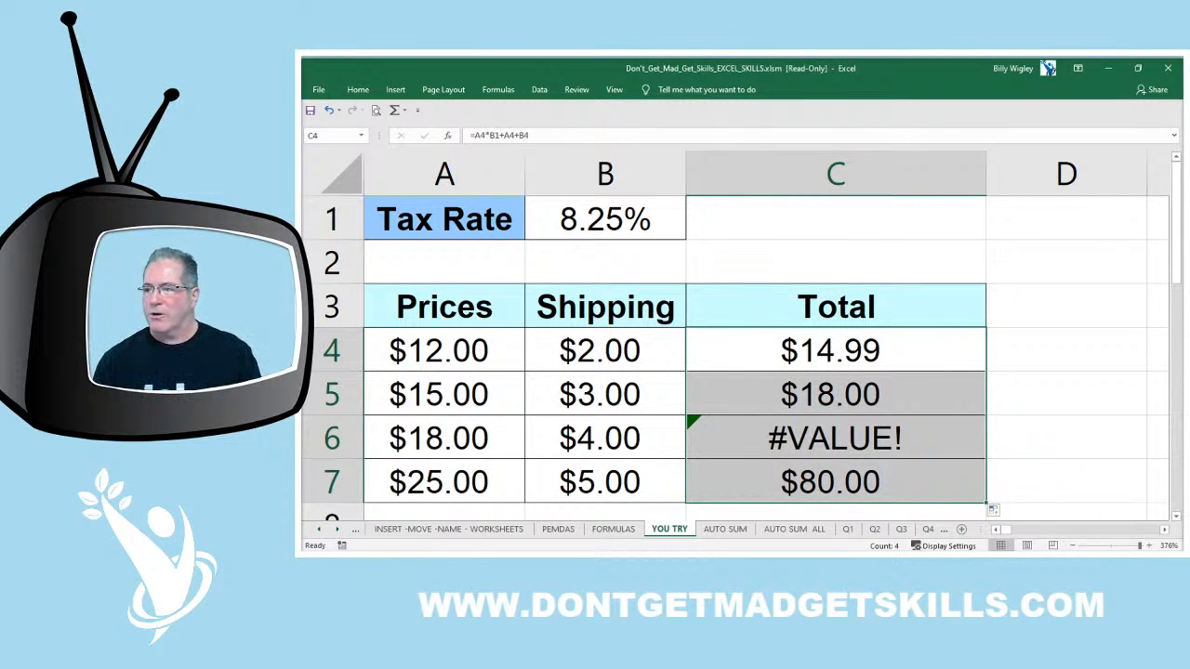
pyautogui.hotkey('alt', 'Tab')
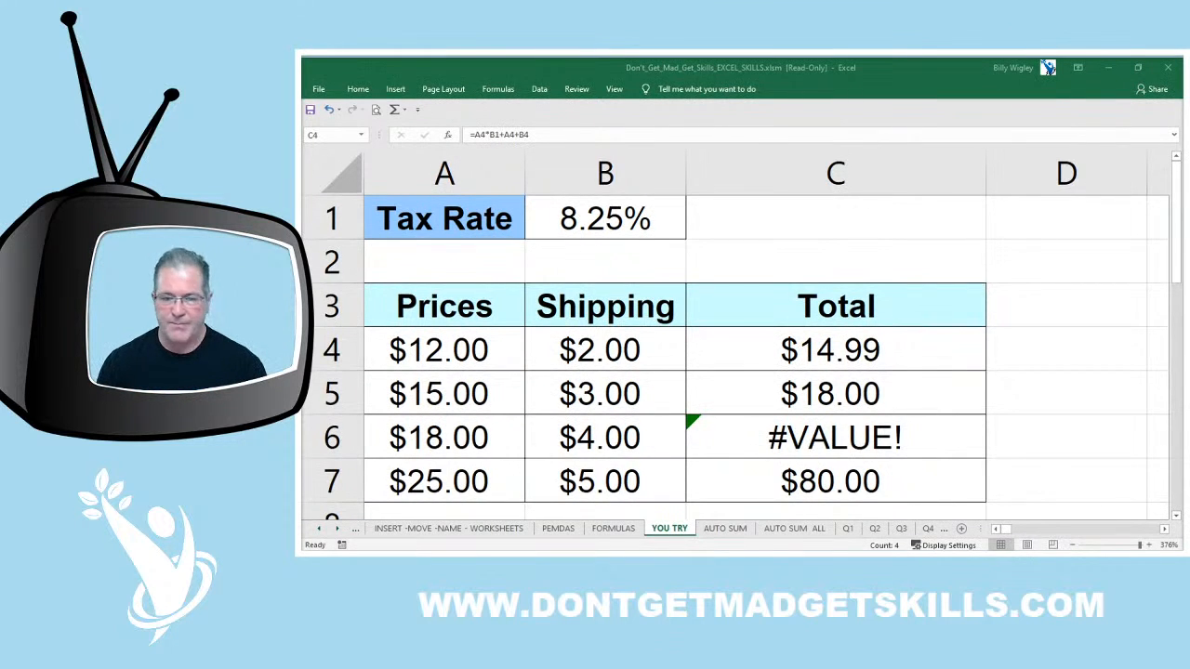
pyautogui.doubleClick(866, 394)
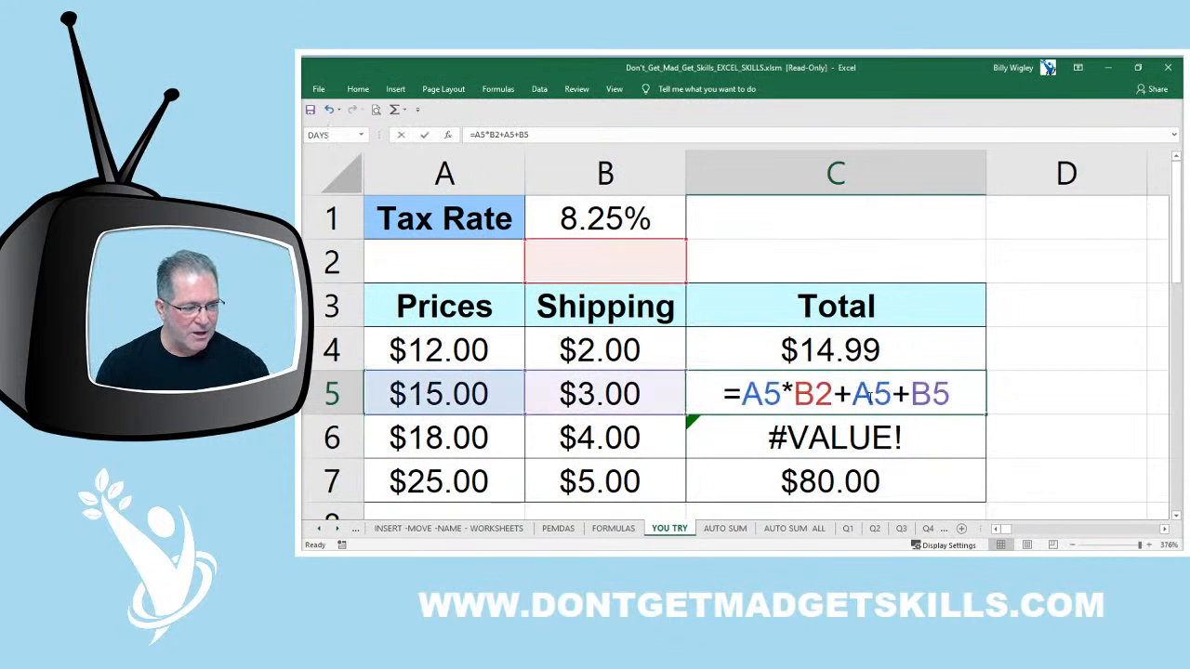
# Clear the totals in C5:C7 and review the cell references in the C4 formula
pyautogui.click(924, 464)
pyautogui.moveTo(911, 385); pyautogui.dragTo(910, 478)
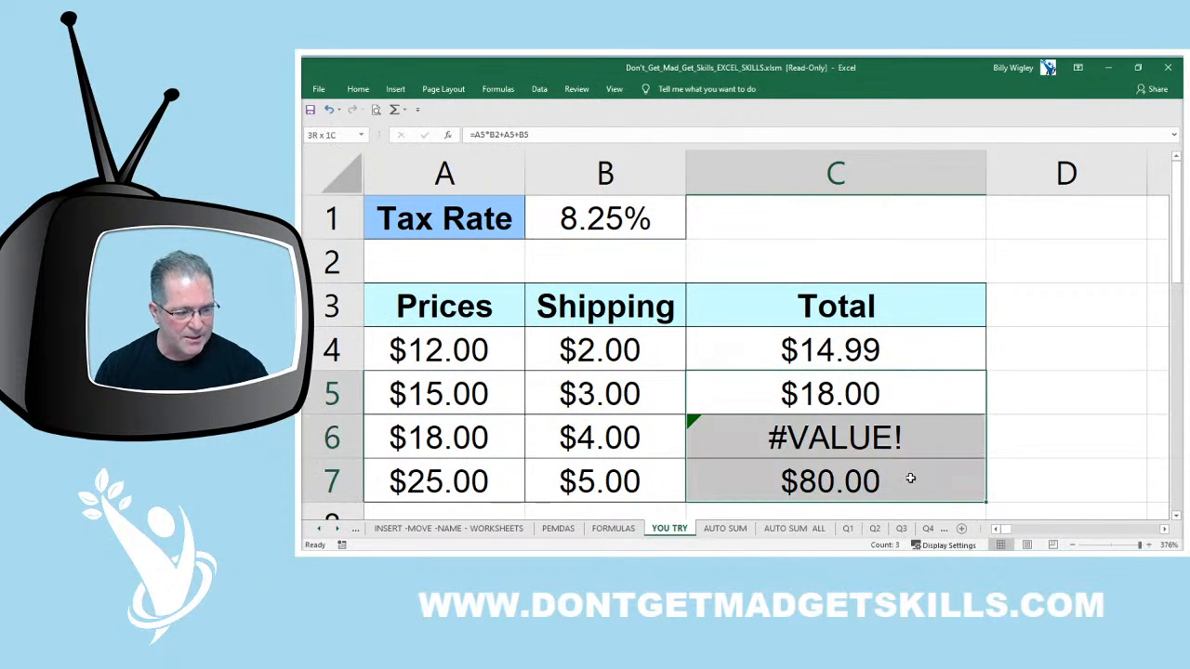
pyautogui.press('Delete')
pyautogui.click(915, 358)
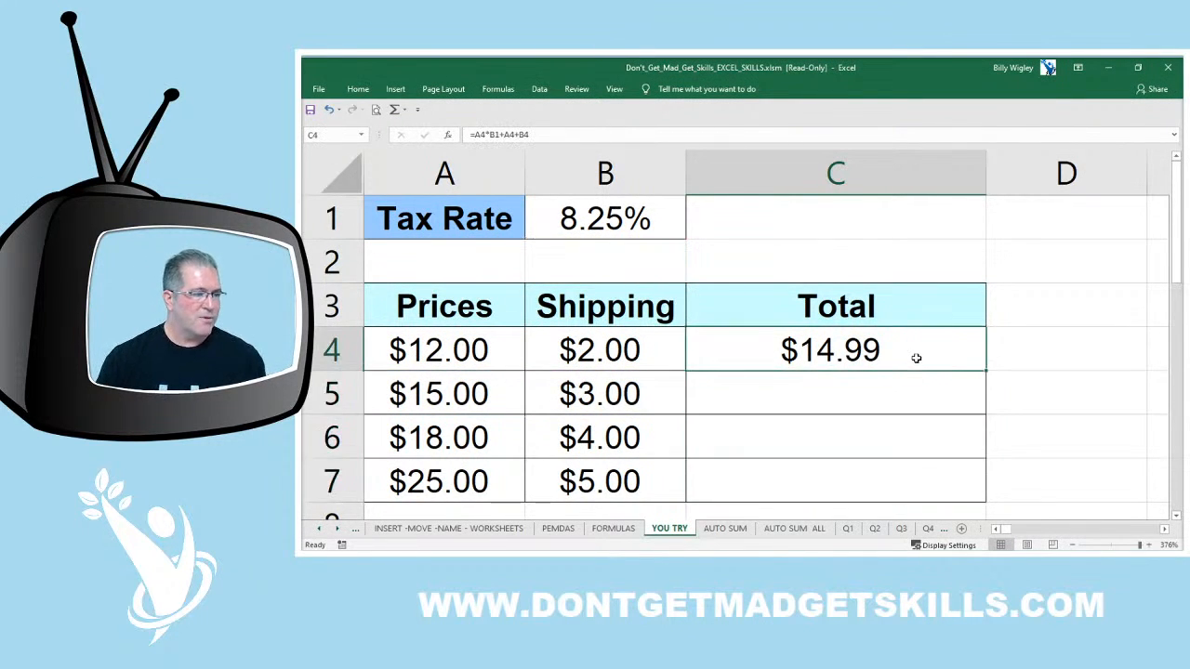
pyautogui.doubleClick(916, 358)
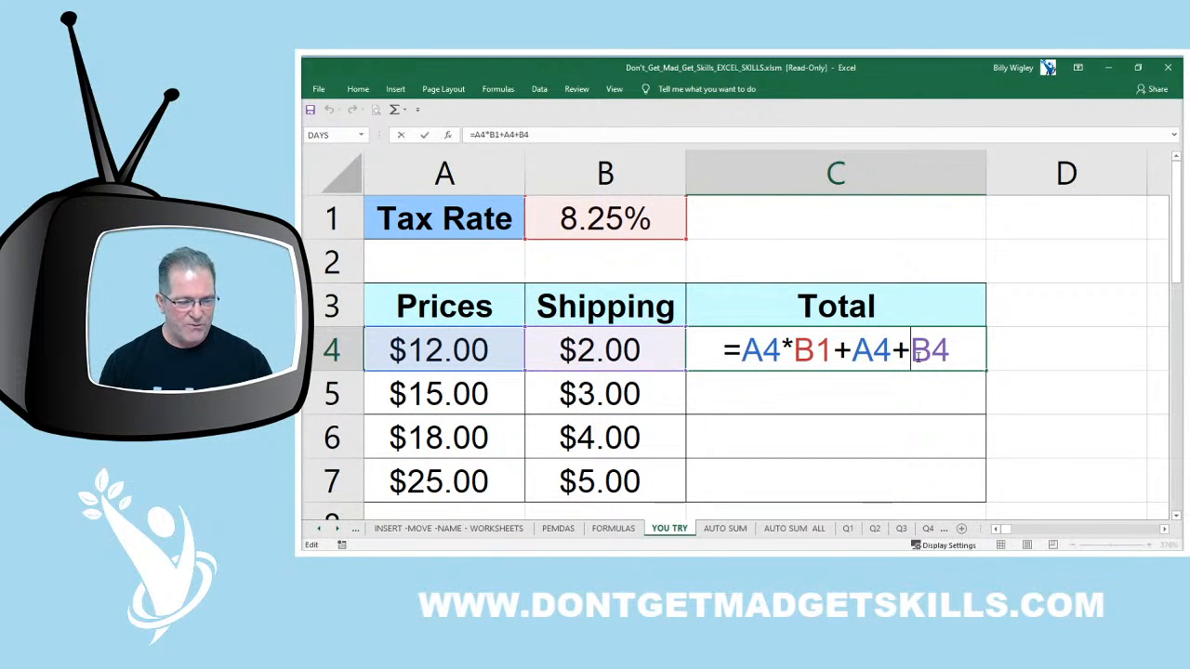
pyautogui.press('Return')
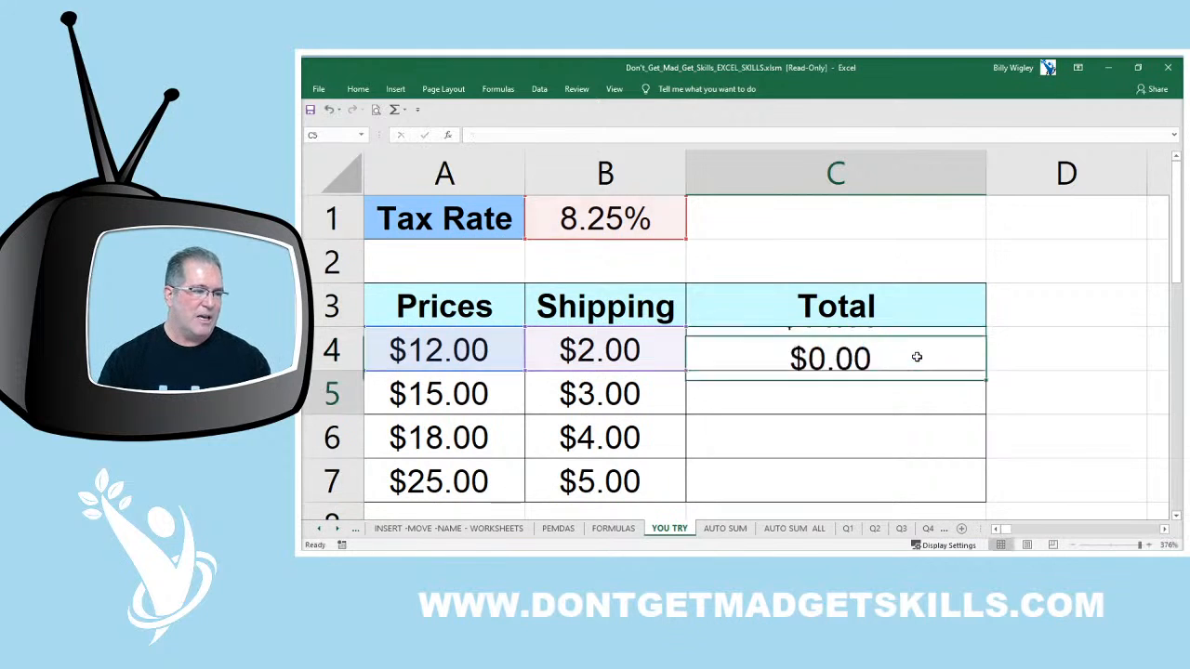
# Fill the C4 formula down through C7 and reopen C4 to review its original references
pyautogui.click(917, 357)
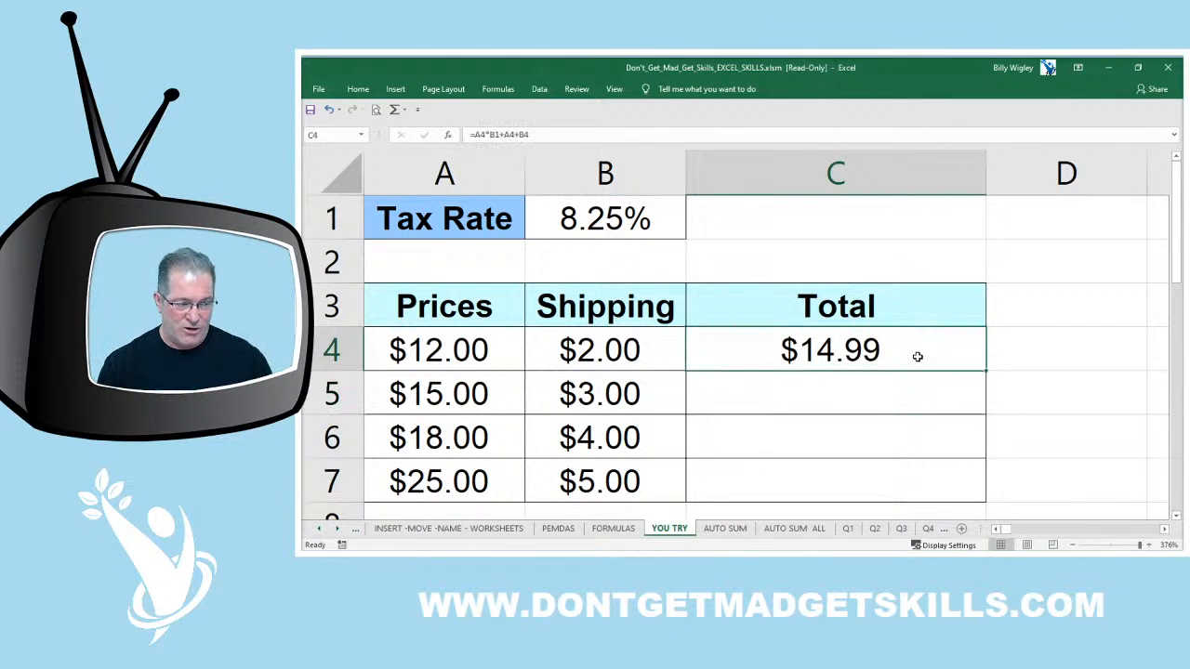
pyautogui.doubleClick(983, 370)
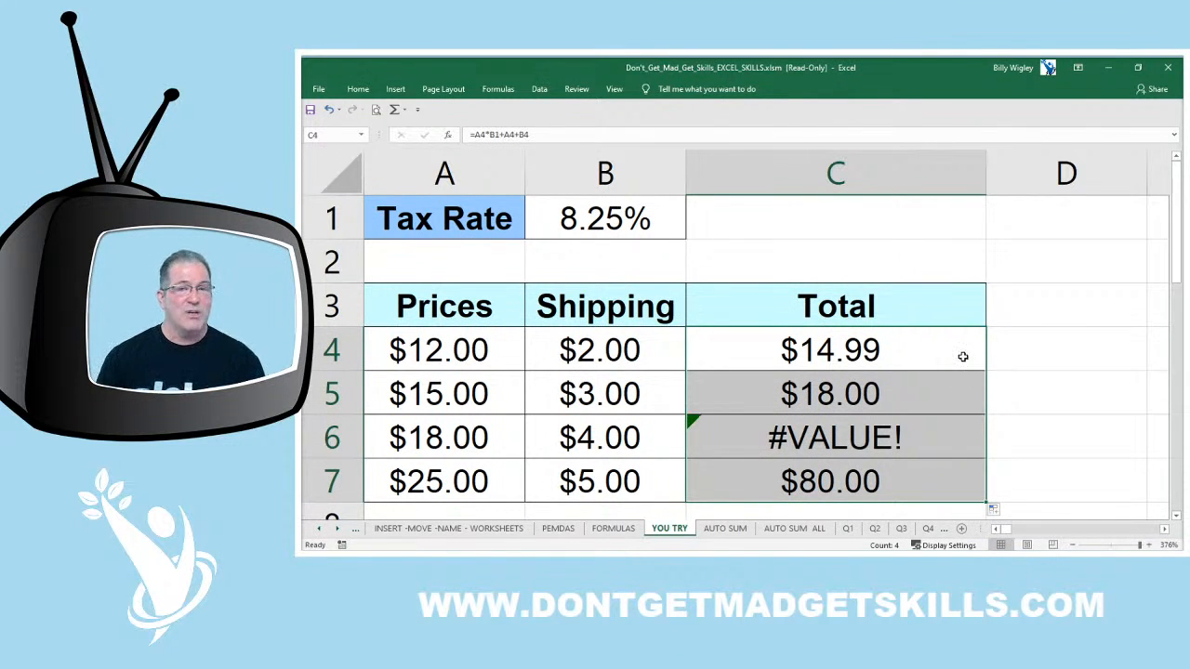
pyautogui.doubleClick(963, 356)
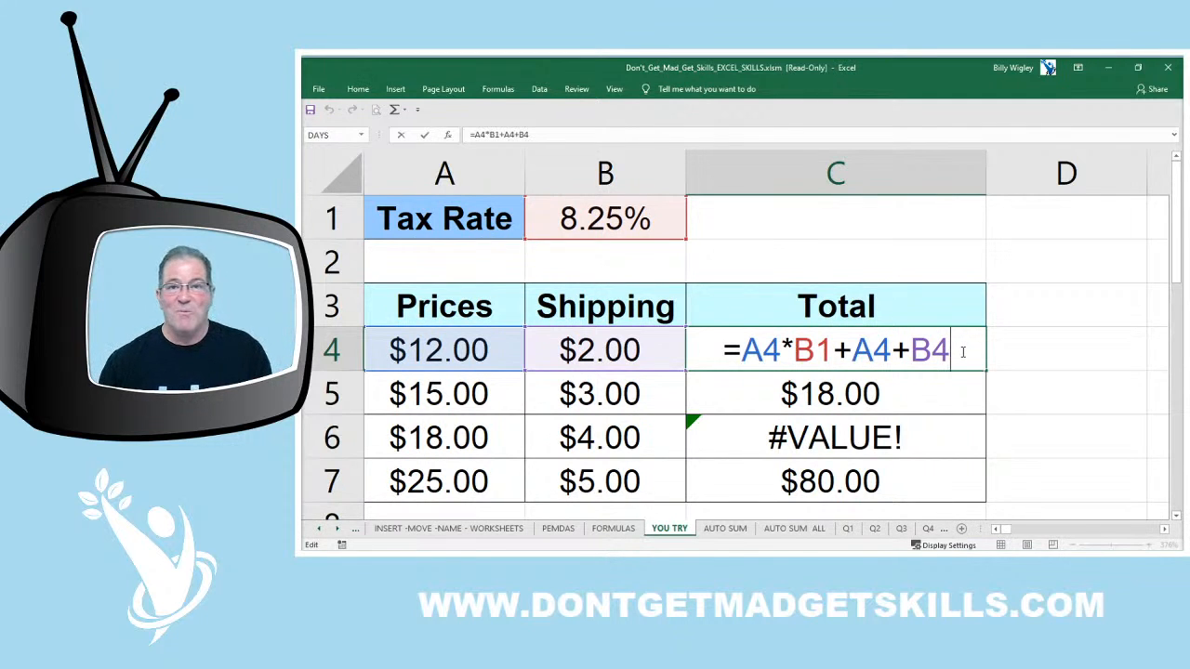
pyautogui.press('Return')
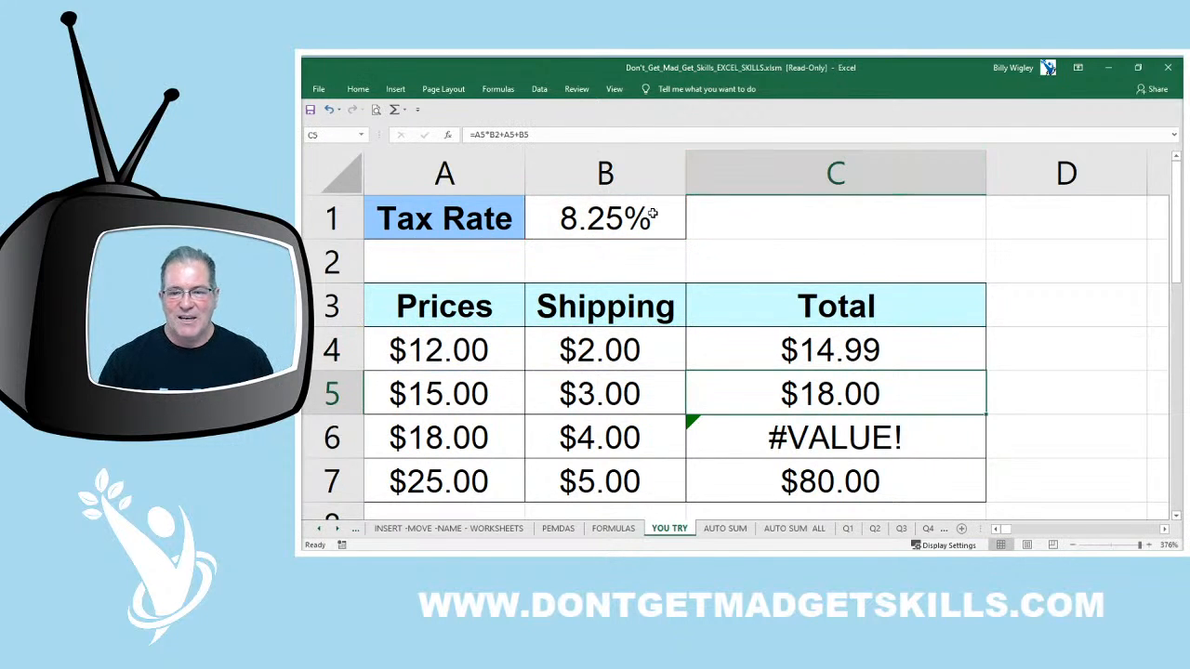
# Display the worksheet's formulas in place of their results, with columns A to C in view
pyautogui.scroll(-8, 573, 267)
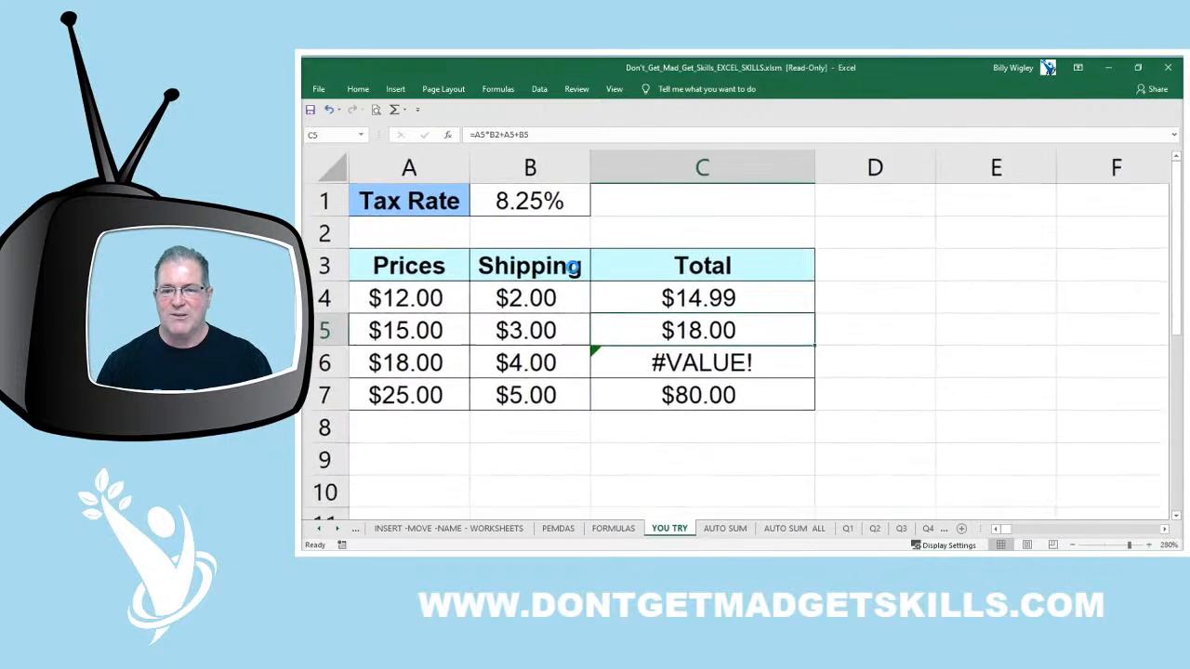
pyautogui.scroll(-1, 572, 267)
pyautogui.hotkey('ctrl', '`')
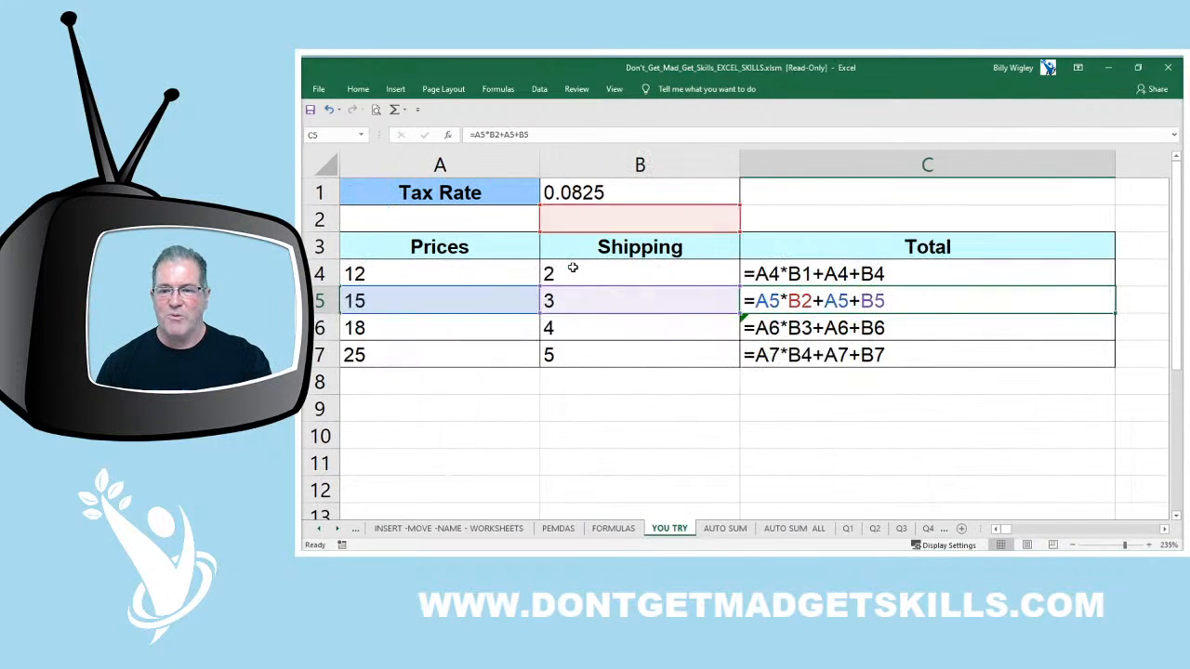
pyautogui.scroll(1, 752, 307)
pyautogui.scroll(1, 752, 308)
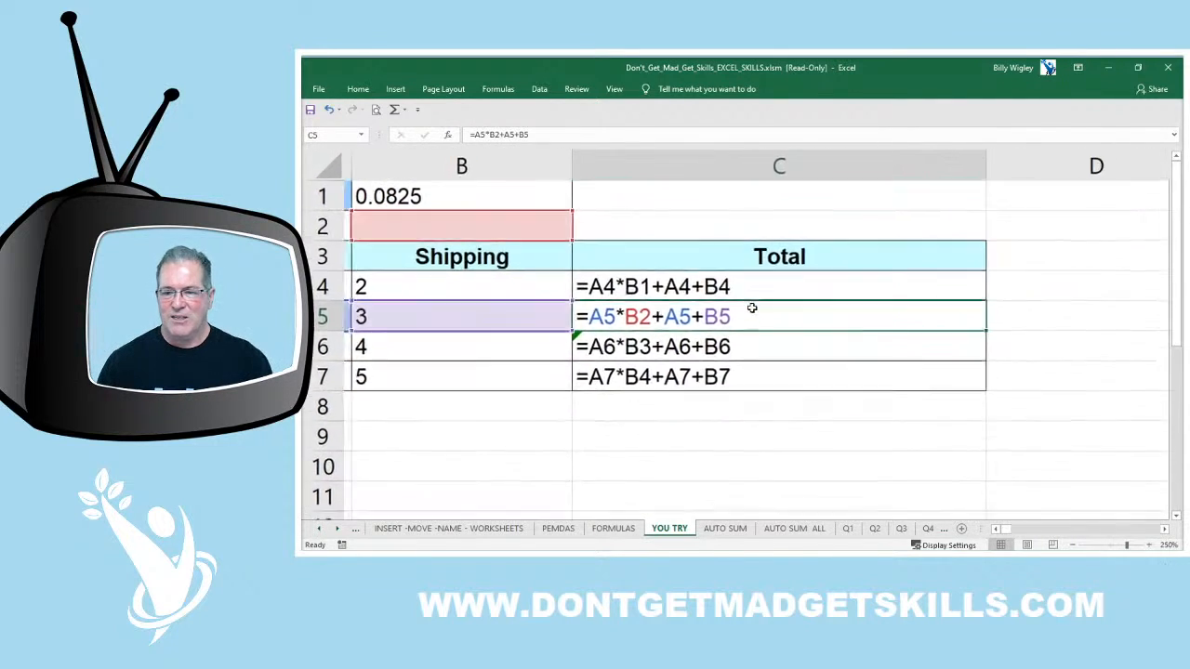
pyautogui.scroll(-2, 752, 307)
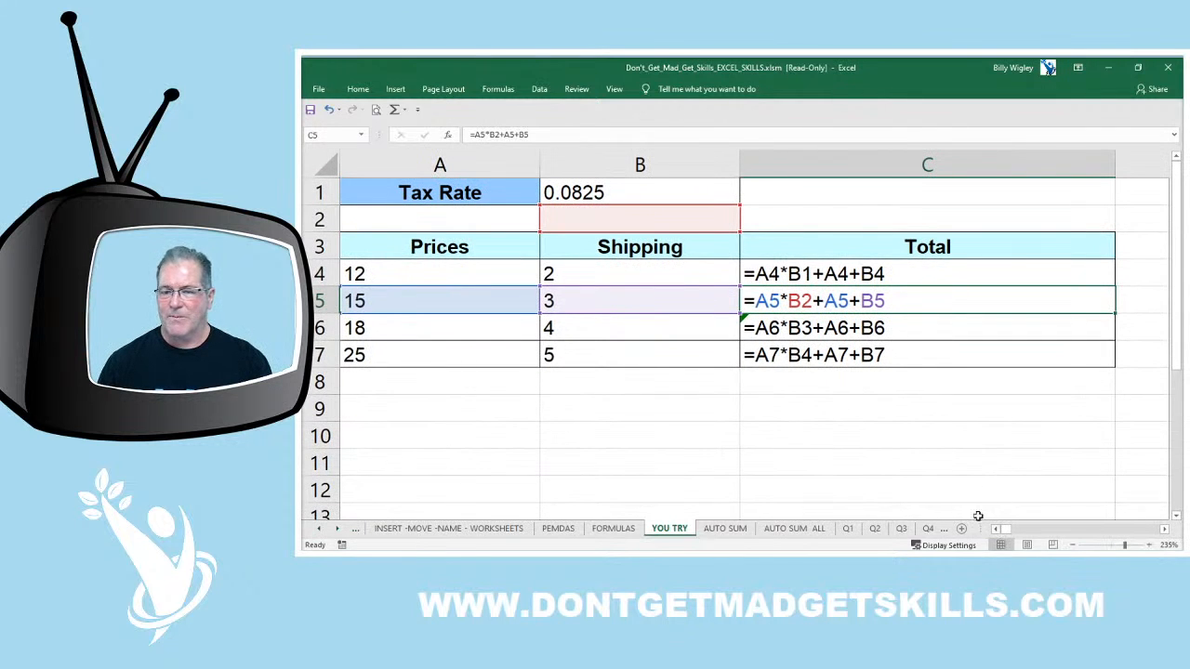
pyautogui.scroll(1, 879, 457)
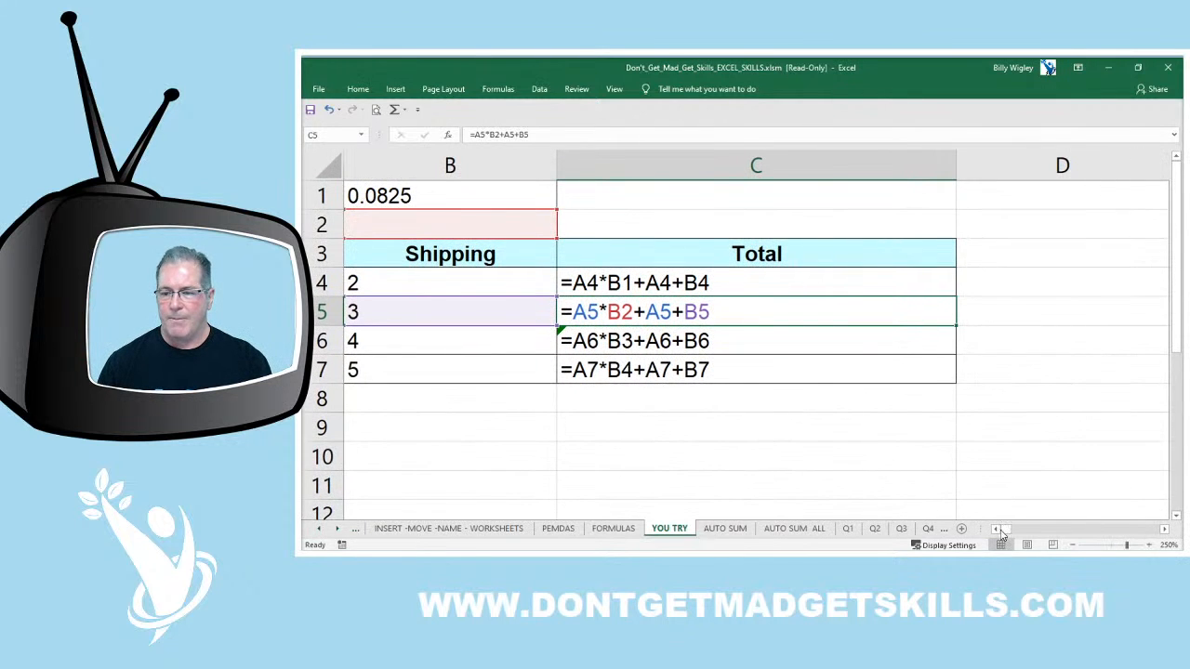
pyautogui.click(1001, 528)
# Examine the references in the C4 to C7 formulas row by row, comparing C6 with its calculated result
pyautogui.click(1022, 286)
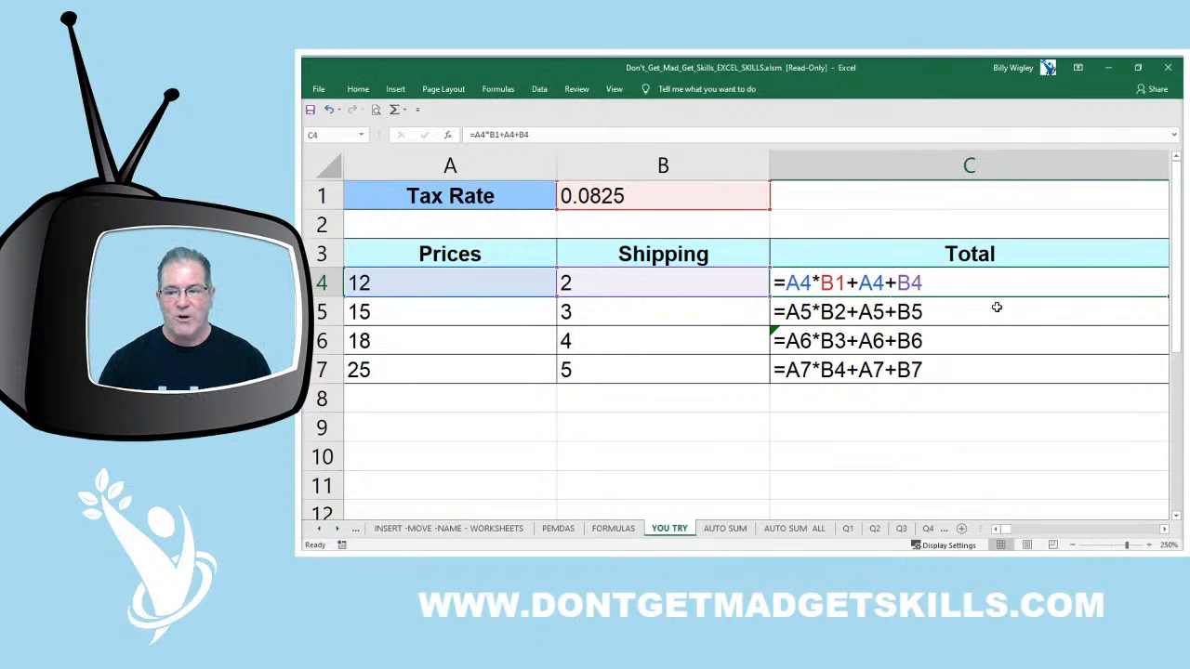
pyautogui.click(995, 307)
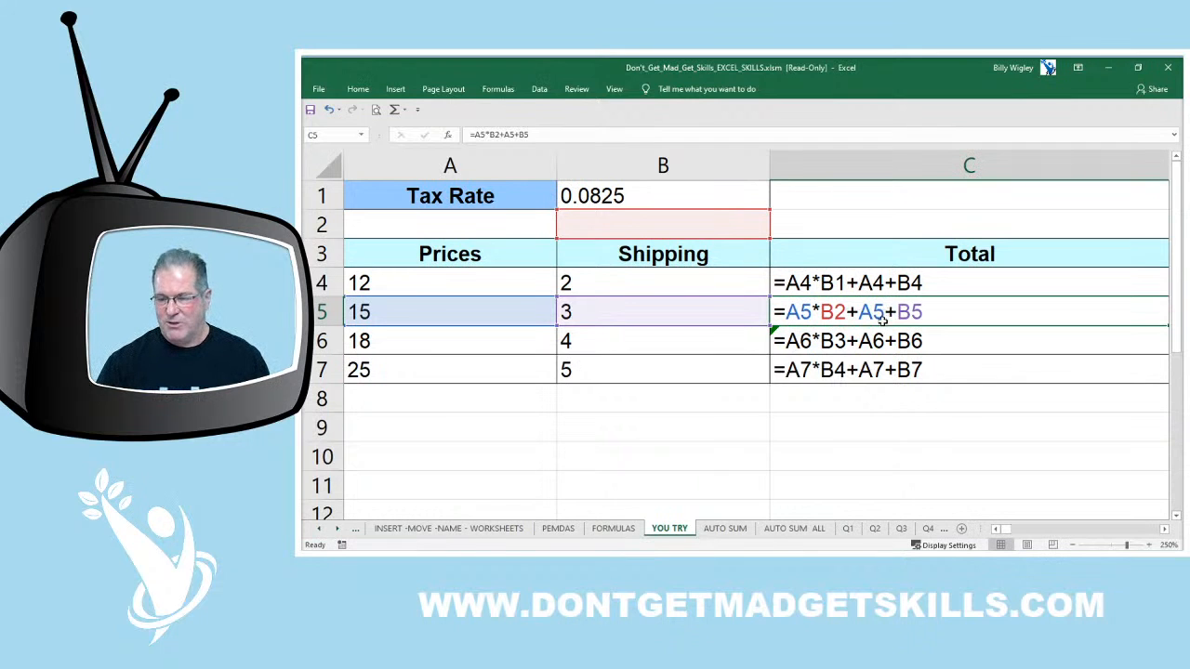
pyautogui.press('Down')
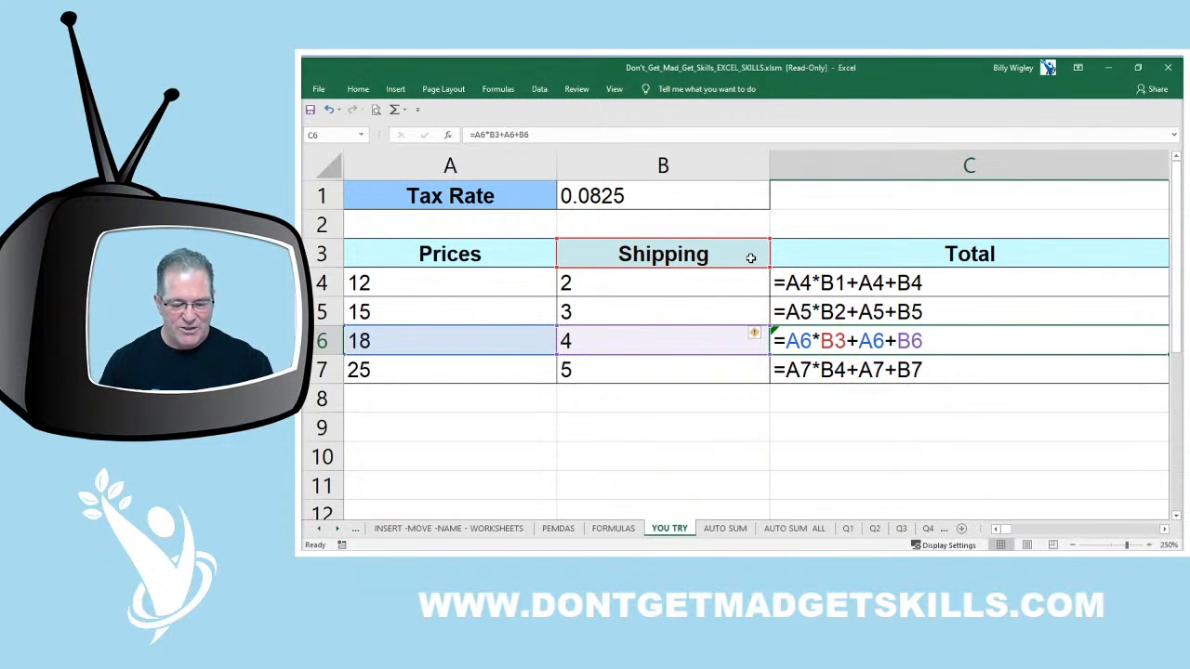
pyautogui.hotkey('ctrl', '`')
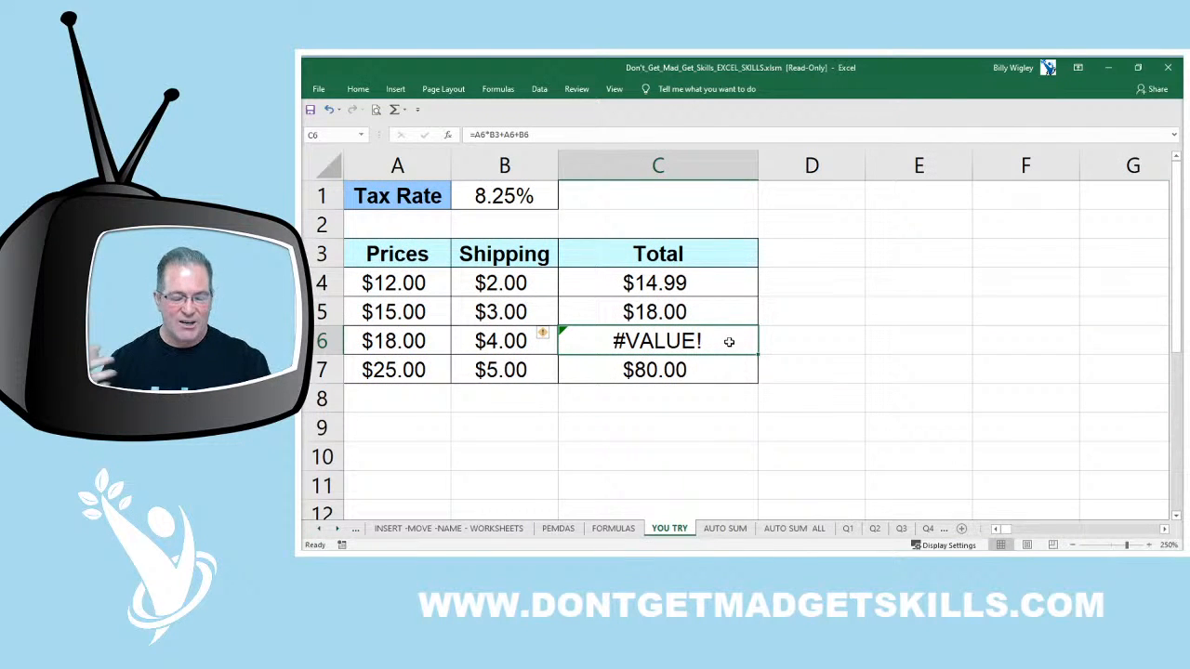
pyautogui.hotkey('ctrl', '`')
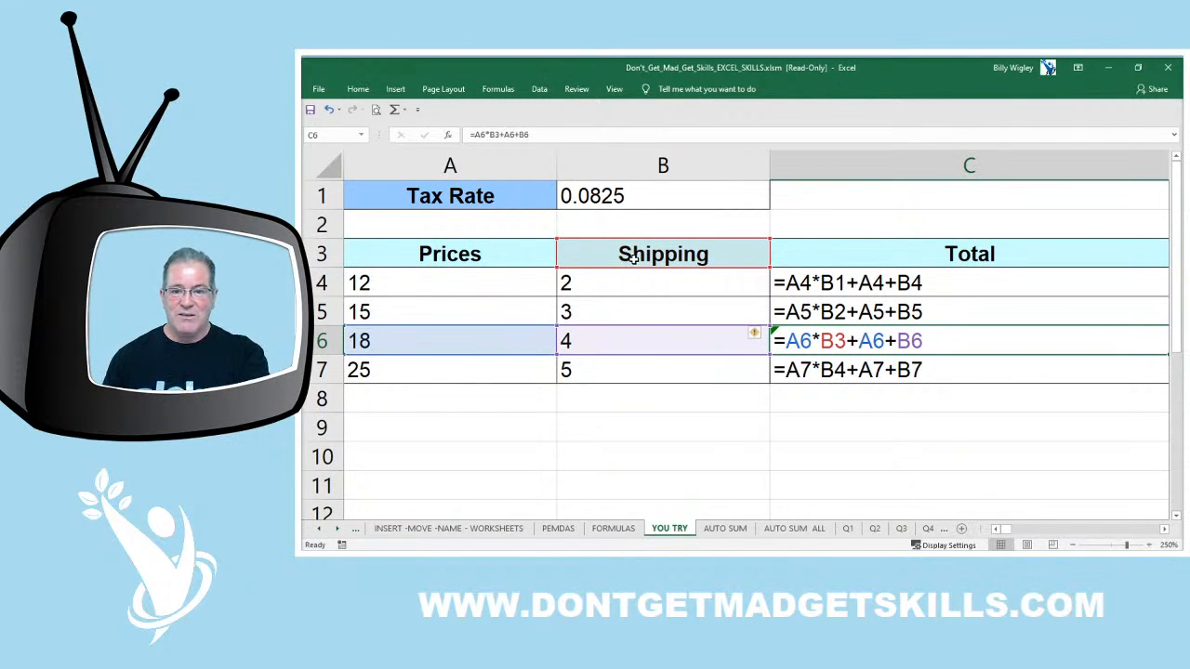
pyautogui.click(860, 372)
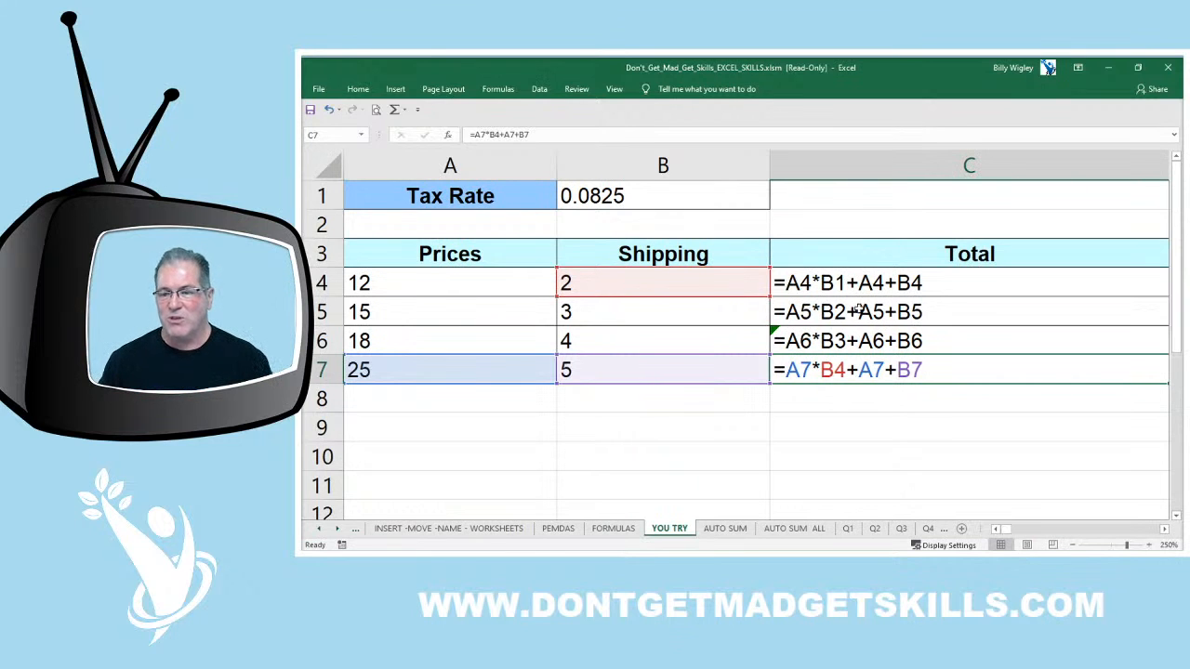
# Correct the tax rate reference in the C5 formula to B1, giving =A5*B1+A5+B5
pyautogui.click(826, 314)
pyautogui.doubleClick(827, 314)
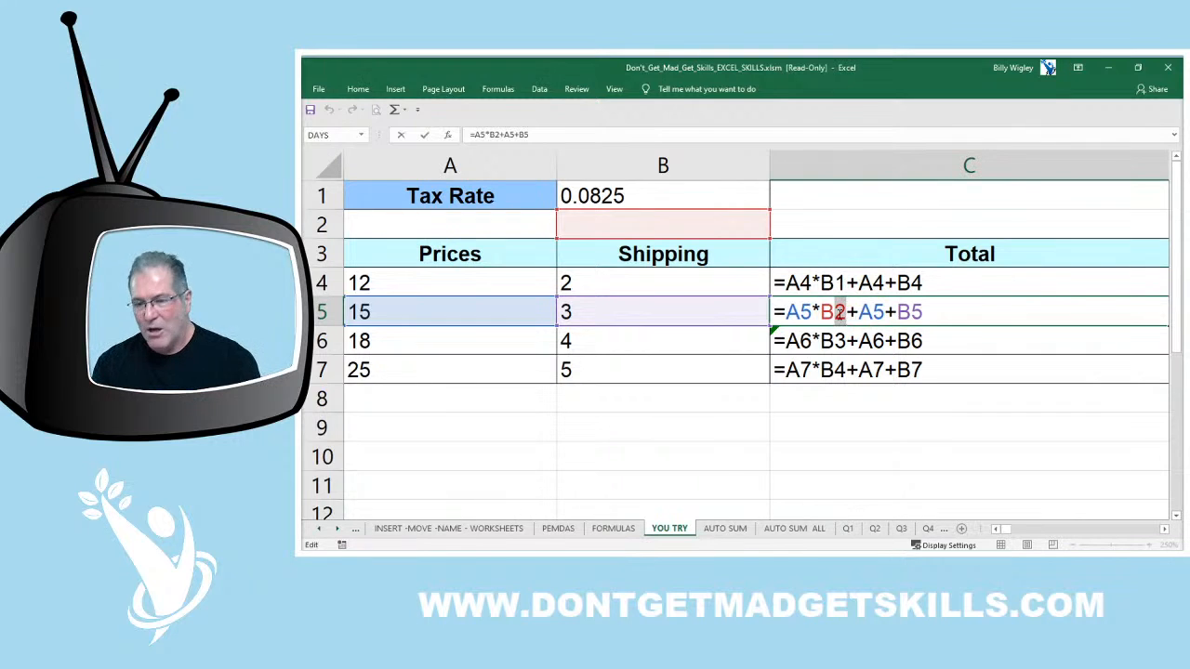
pyautogui.press('BackSpace')
pyautogui.write('1')
pyautogui.press('Return')
# Correct the tax rate reference to B1 in the C6 and C7 formulas and display the calculated results again
pyautogui.doubleClick(835, 342)
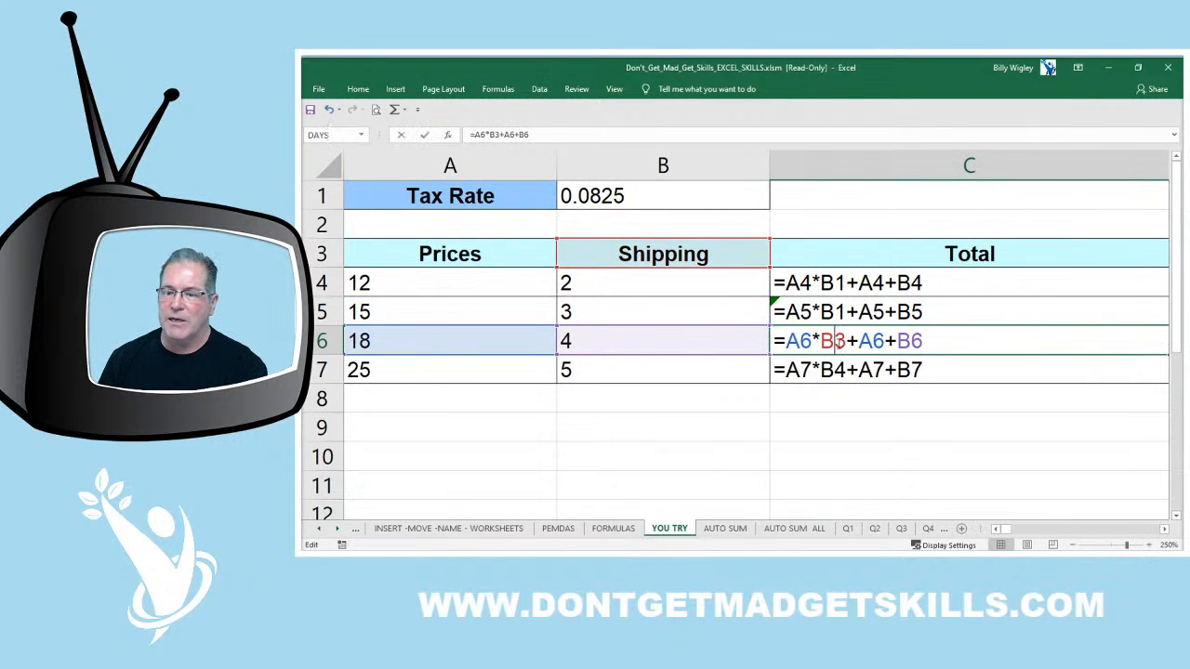
pyautogui.press('BackSpace')
pyautogui.write('1')
pyautogui.press('Return')
pyautogui.press('F2')
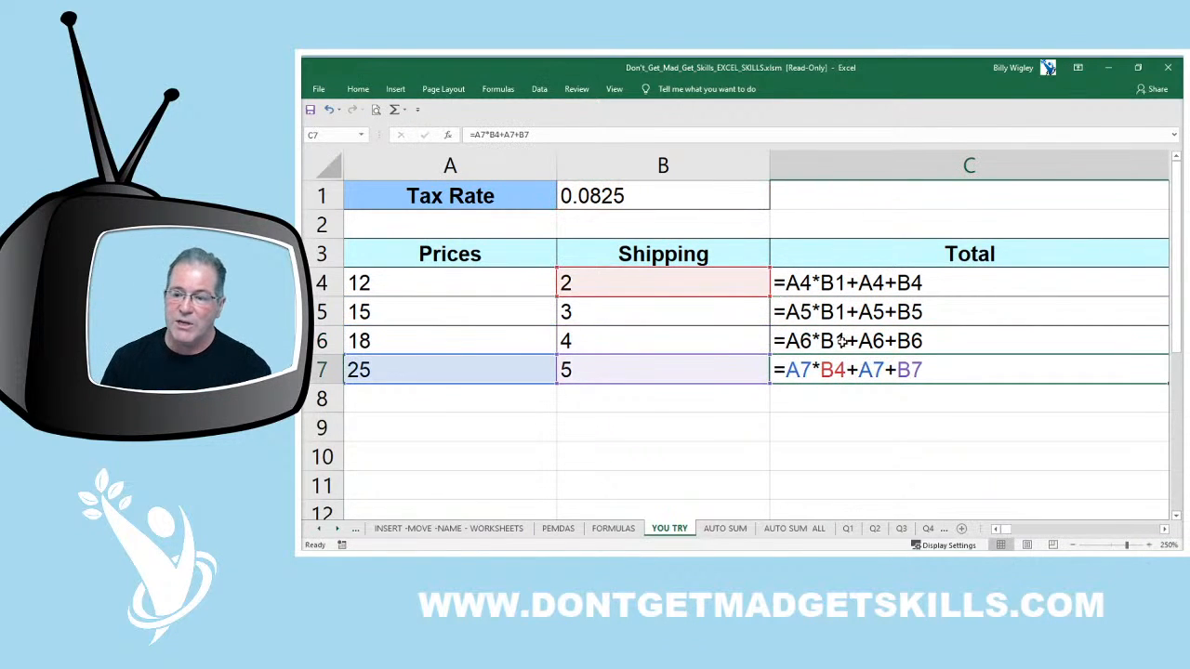
pyautogui.press('BackSpace')
pyautogui.write('1')
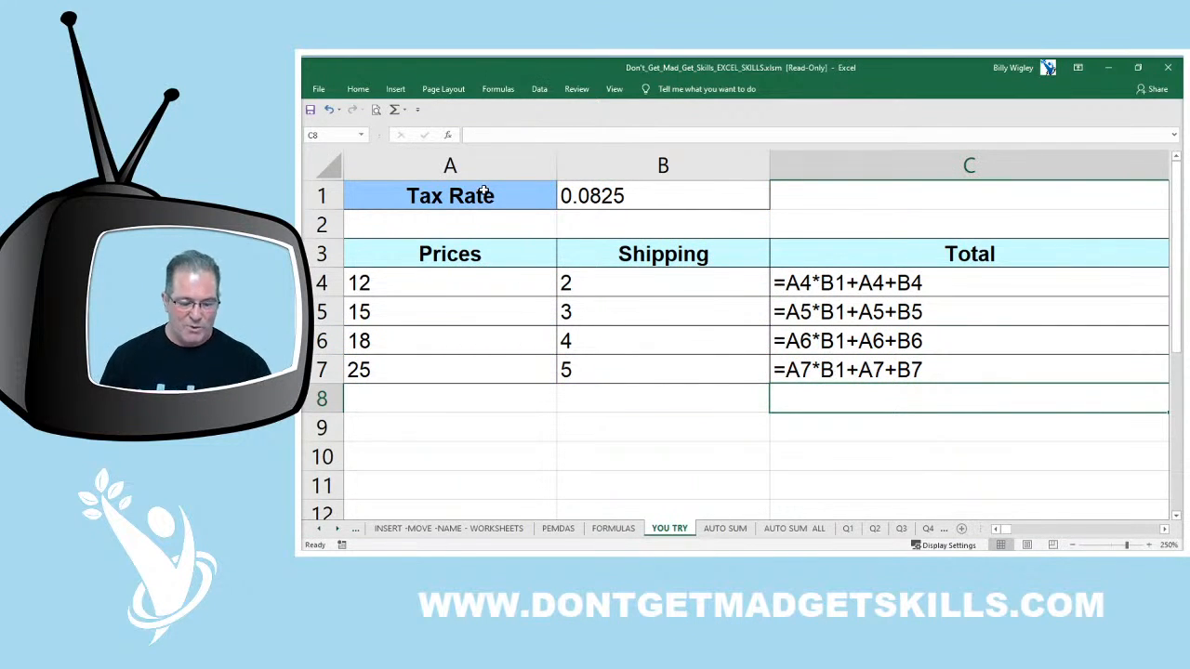
pyautogui.click(483, 190)
pyautogui.hotkey('ctrl', '`')
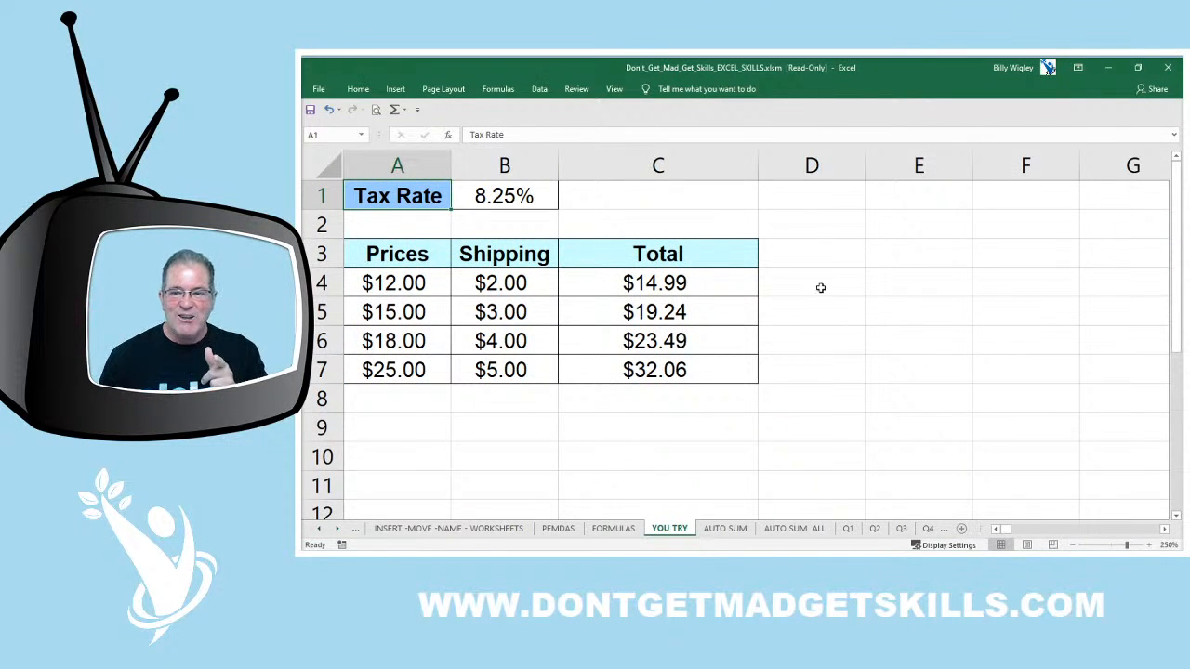
pyautogui.click(915, 251)
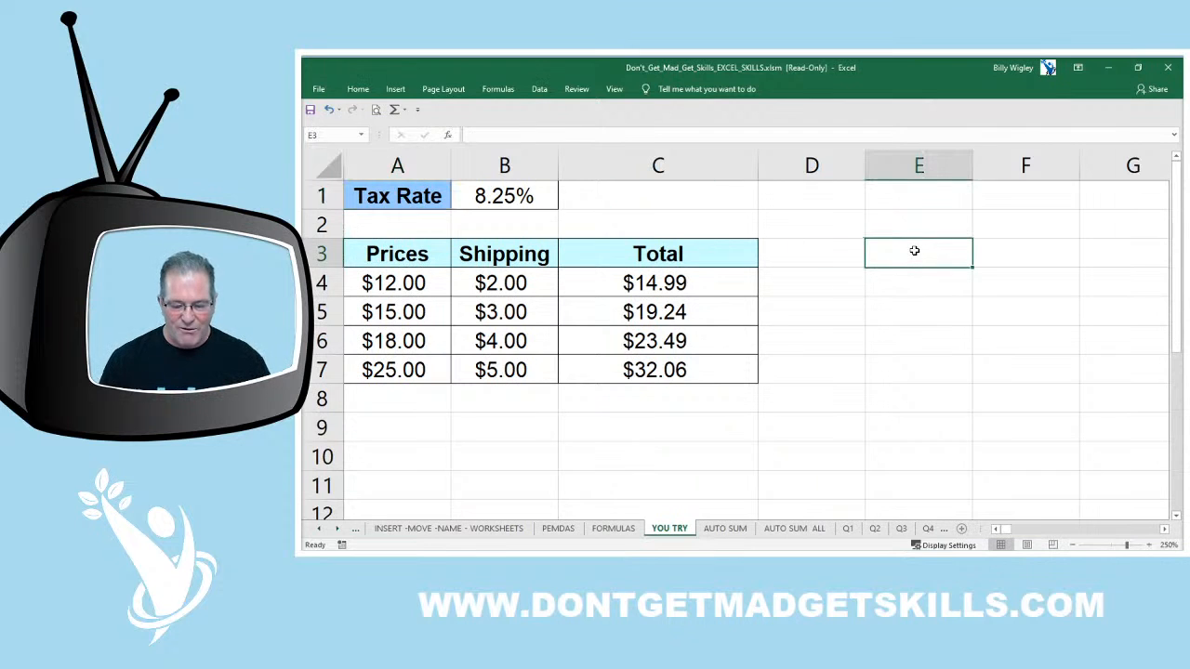
pyautogui.write('F4')
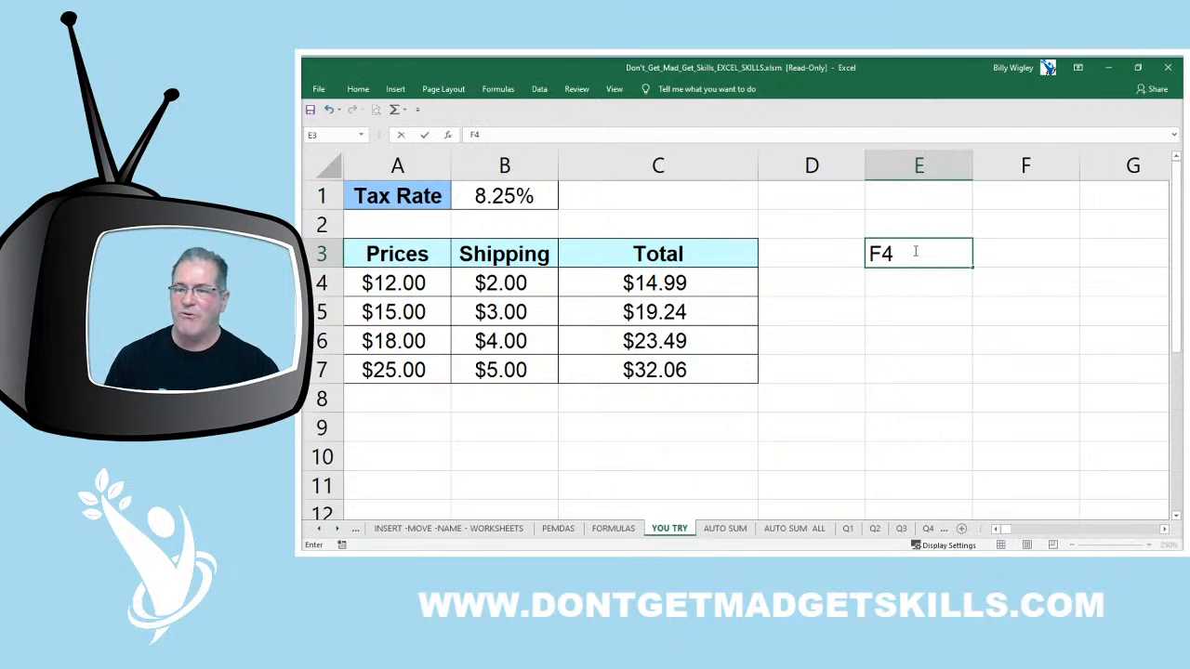
pyautogui.doubleClick(915, 251)
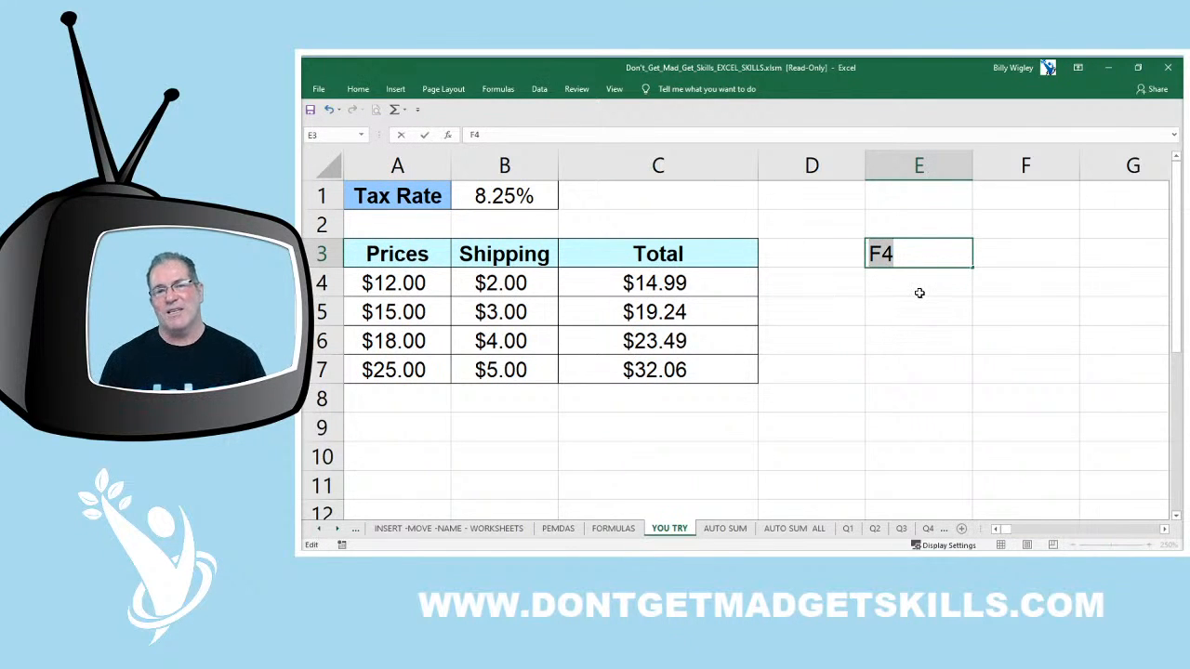
pyautogui.press('Escape')
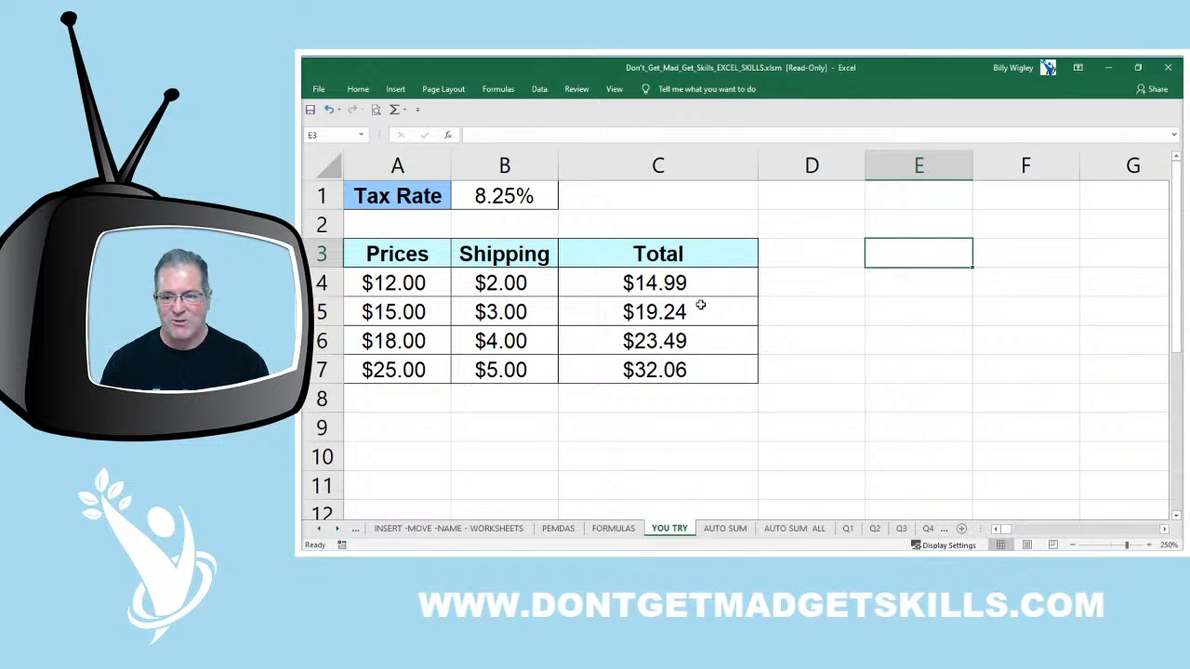
# Delete the totals in C5:C7 and check the C4 formula by briefly displaying formulas instead of results
pyautogui.moveTo(703, 305); pyautogui.dragTo(700, 362)
pyautogui.press('Delete')
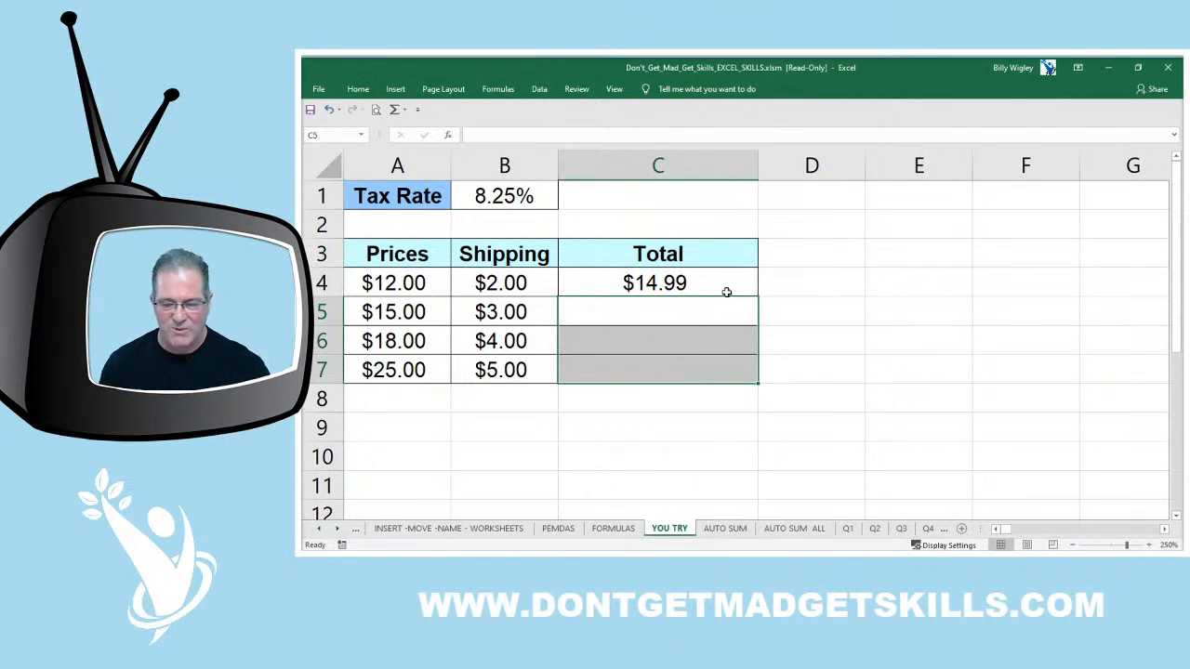
pyautogui.hotkey('ctrl', '`')
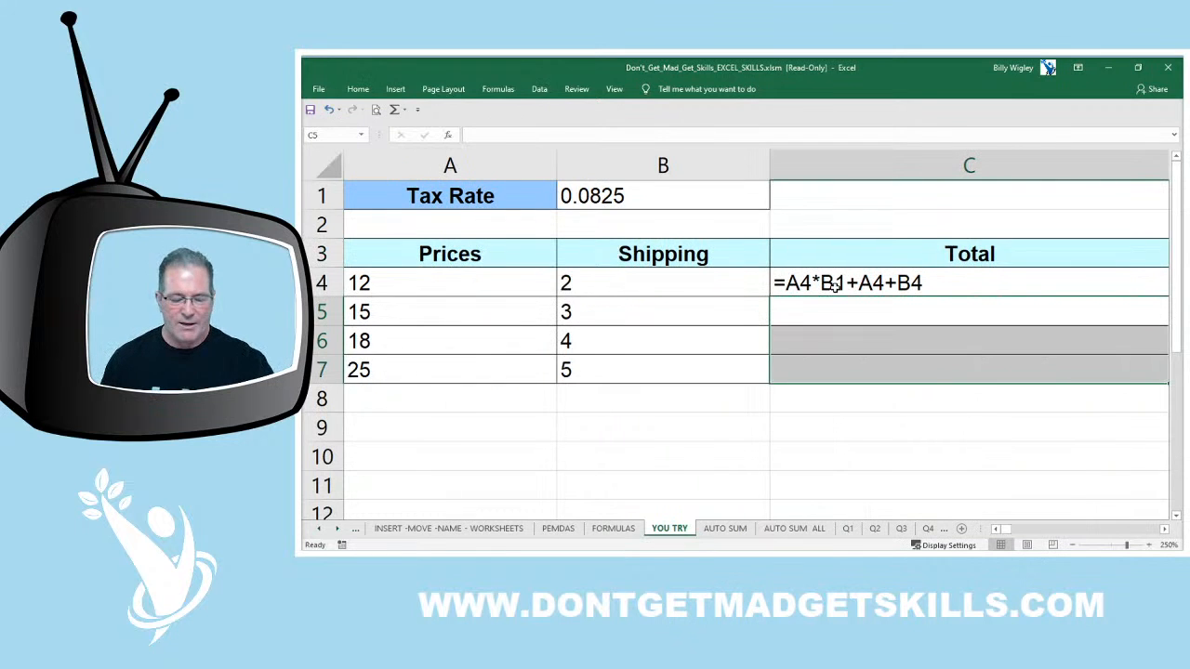
pyautogui.hotkey('ctrl', '`')
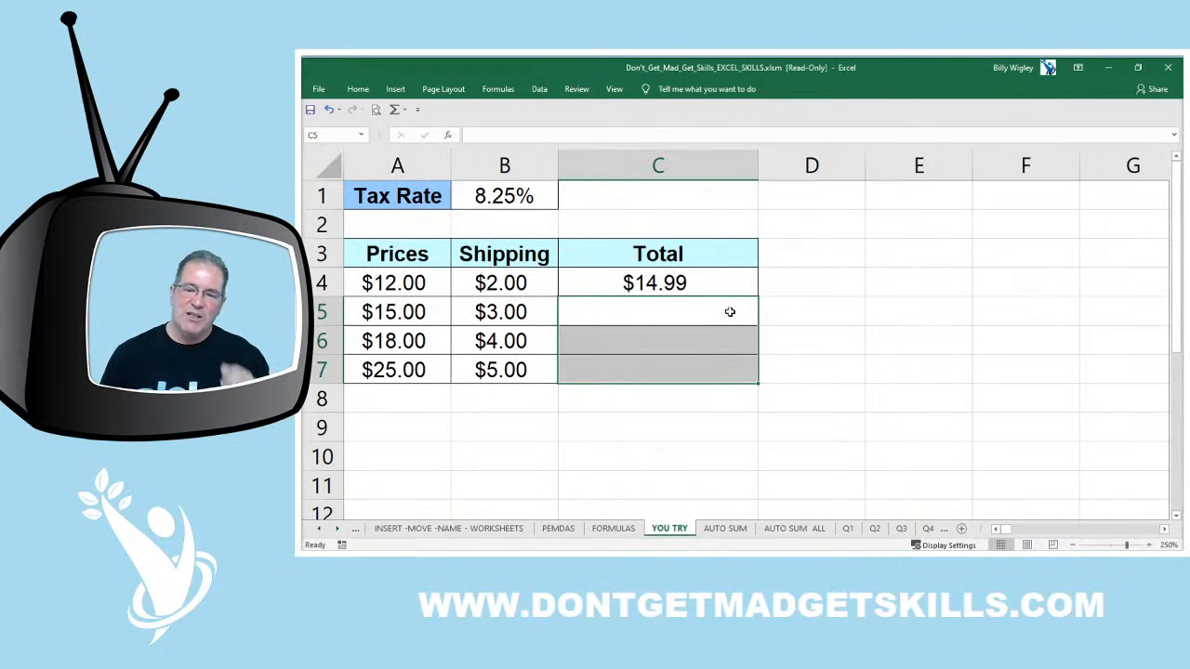
# Cut the C4 total formula back to =A4* by removing the tax rate reference and everything after it
pyautogui.click(727, 310)
pyautogui.click(706, 281)
pyautogui.doubleClick(706, 282)
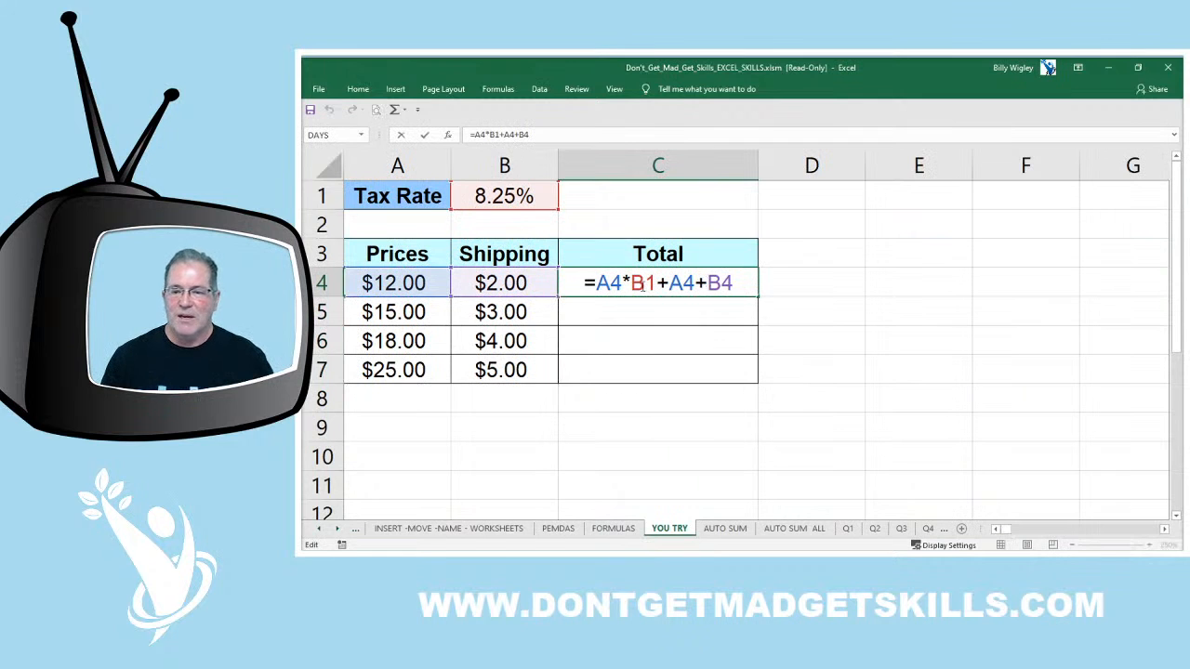
pyautogui.moveTo(633, 283); pyautogui.dragTo(746, 275)
pyautogui.press('BackSpace')
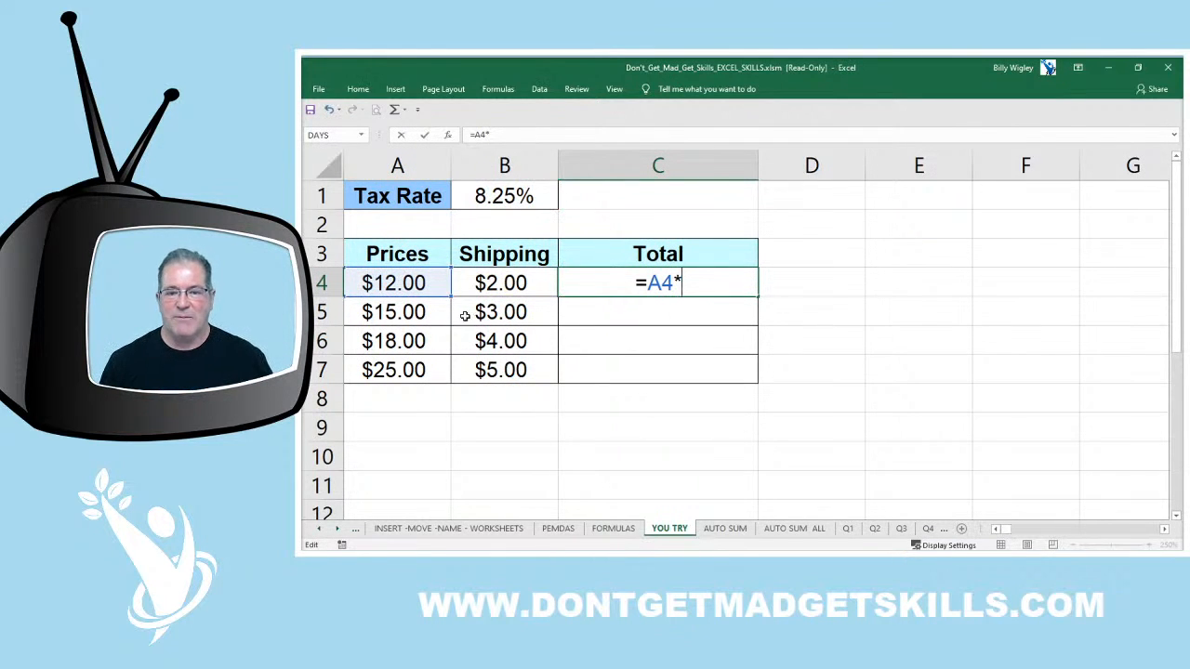
# Add tax rate cell B1 to the C4 formula and cycle through its reference types, ending on absolute $B$1
pyautogui.click(503, 199)
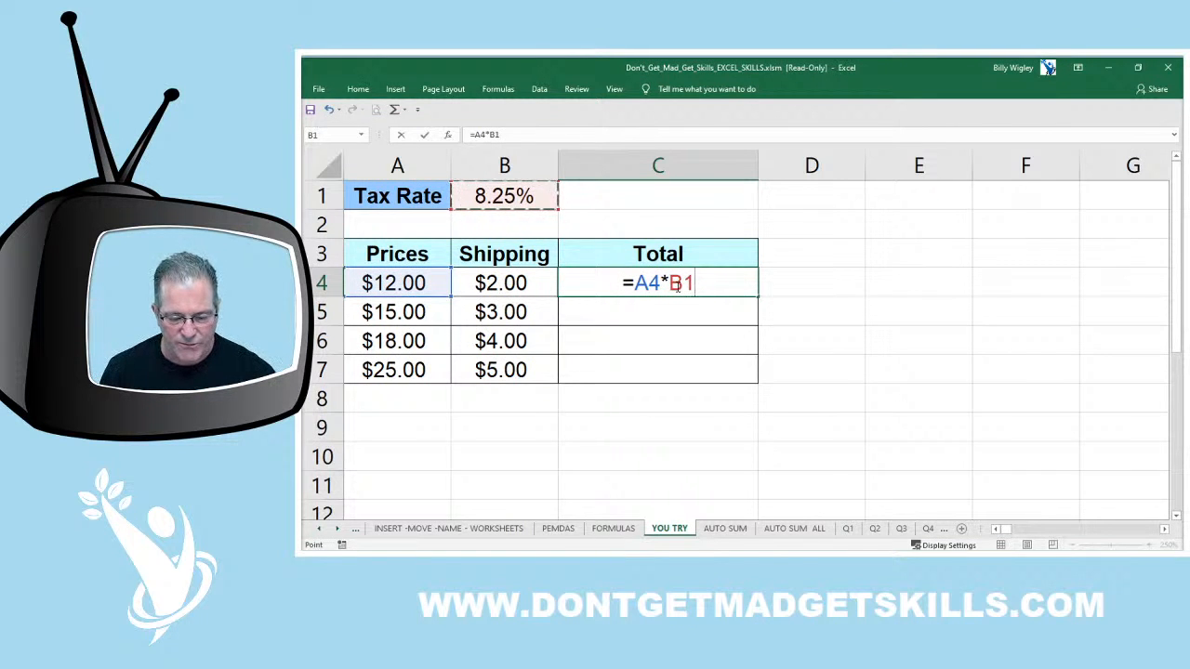
pyautogui.press('F4')
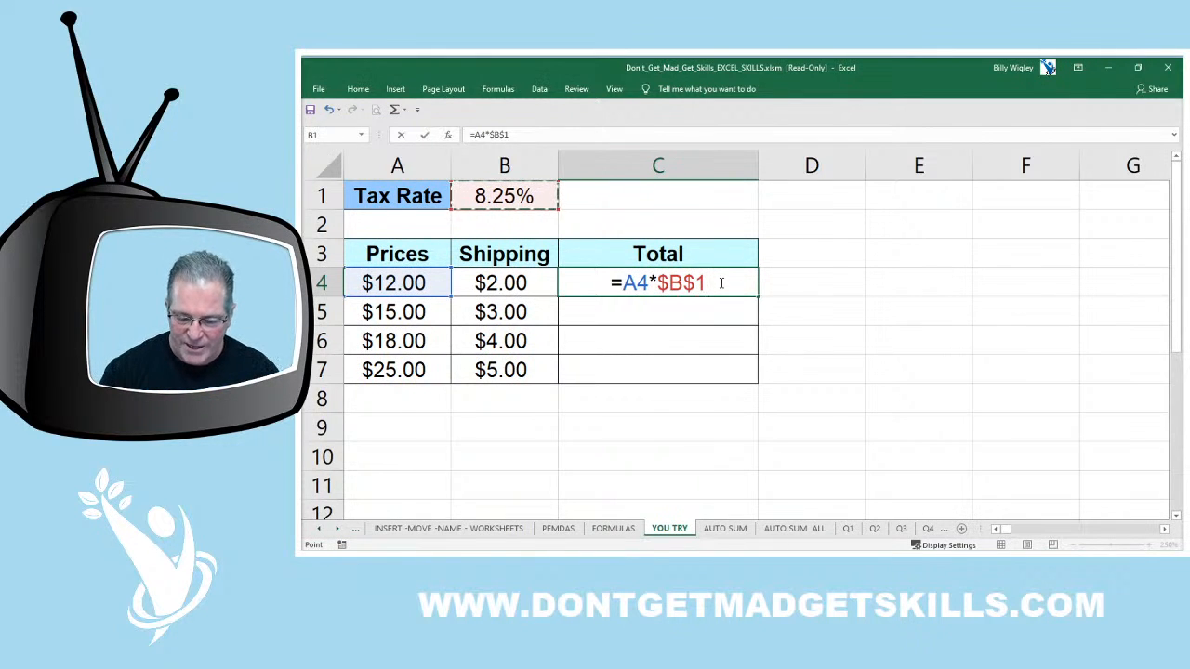
pyautogui.press('F4')
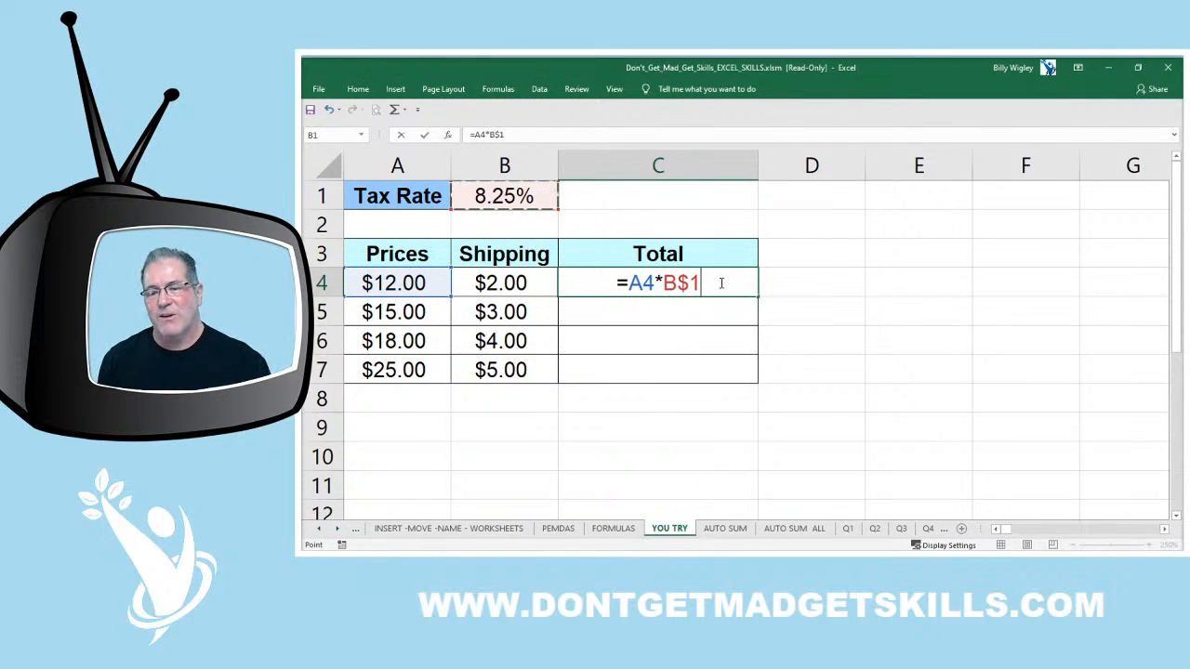
pyautogui.press('F4')
pyautogui.press('F4')
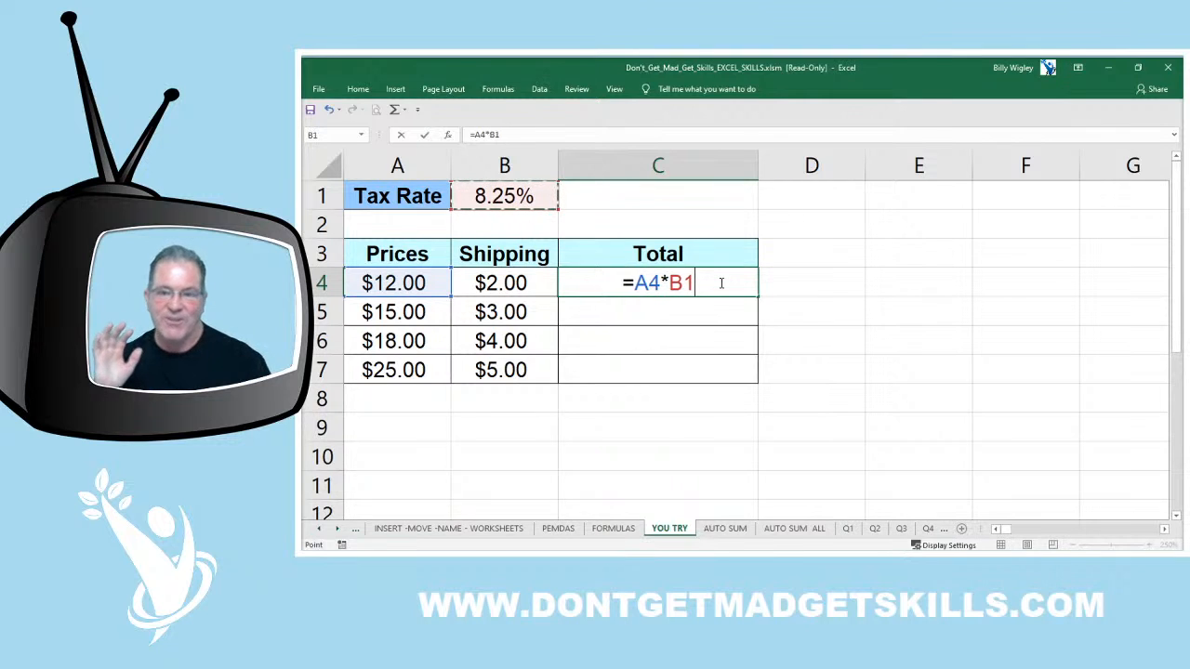
pyautogui.press('F4')
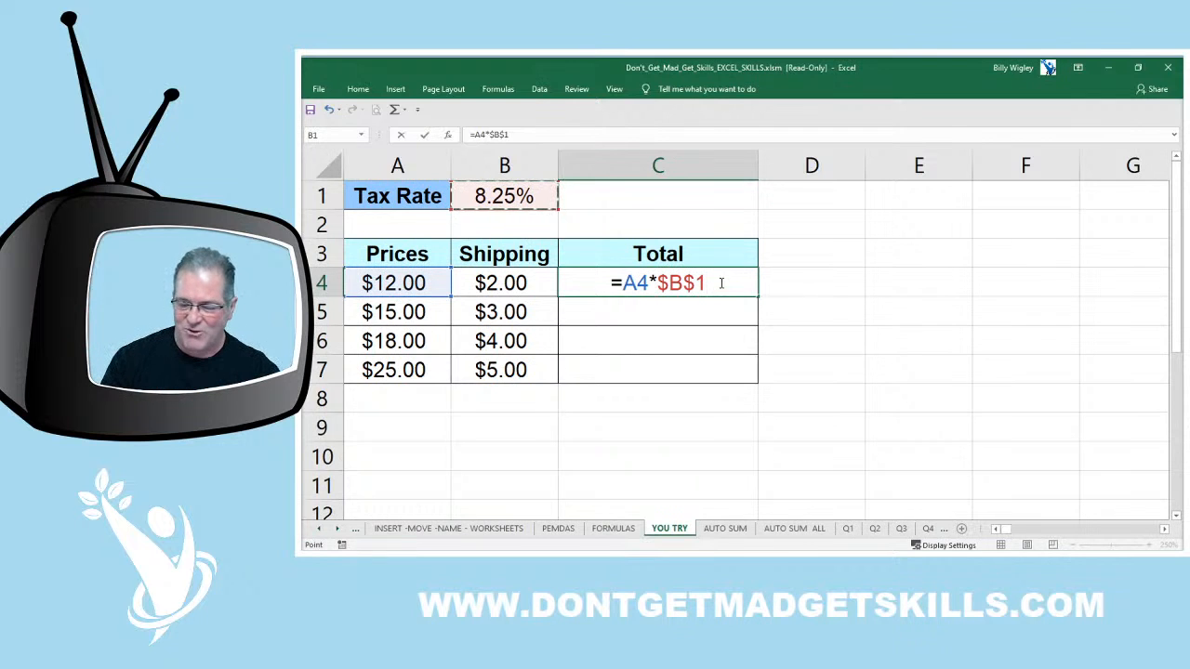
# Complete the C4 formula by adding the price and shipping cells, giving =A4*$B$1+A4+B4
pyautogui.write('+')
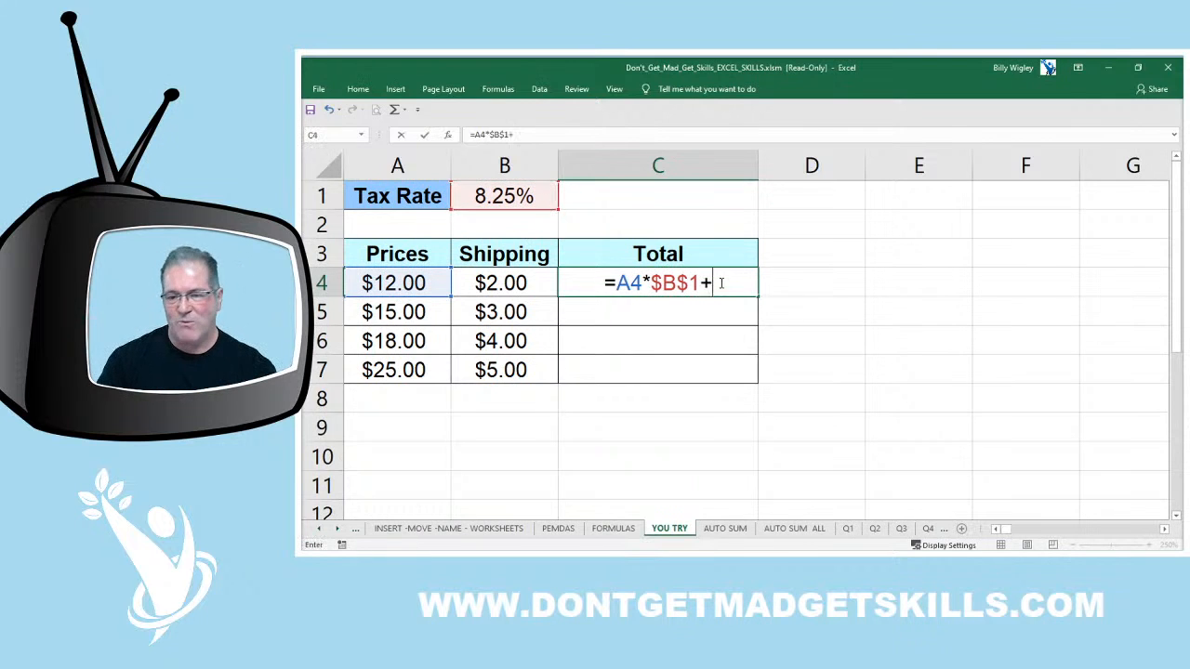
pyautogui.click(411, 284)
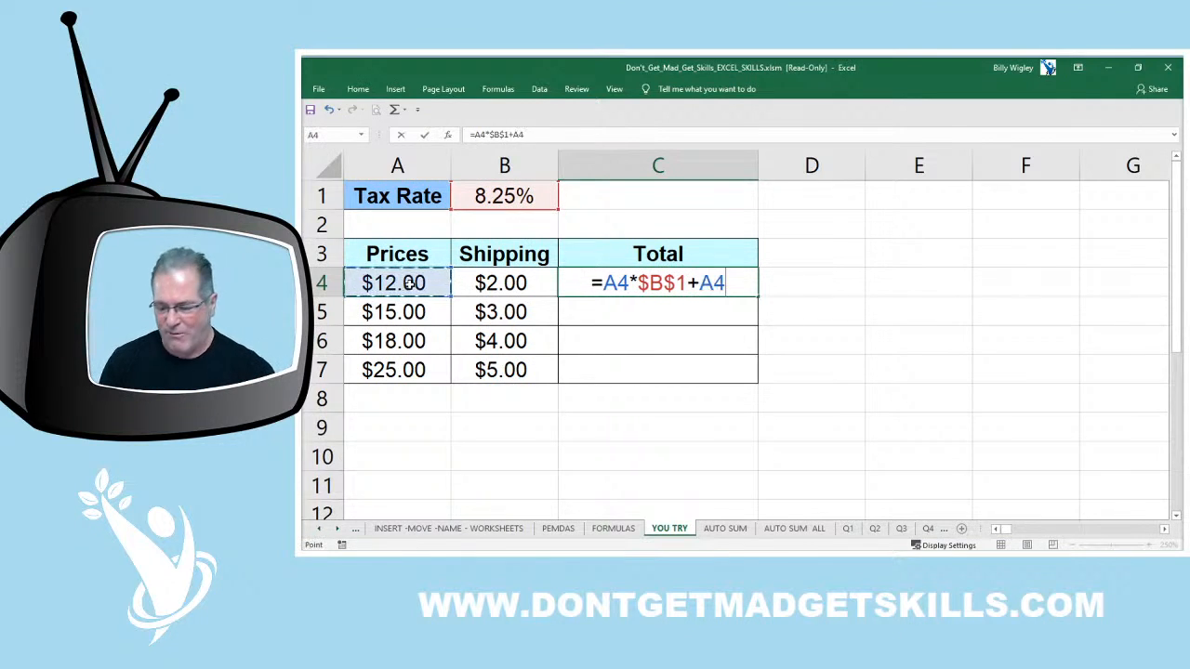
pyautogui.write('+')
pyautogui.click(532, 291)
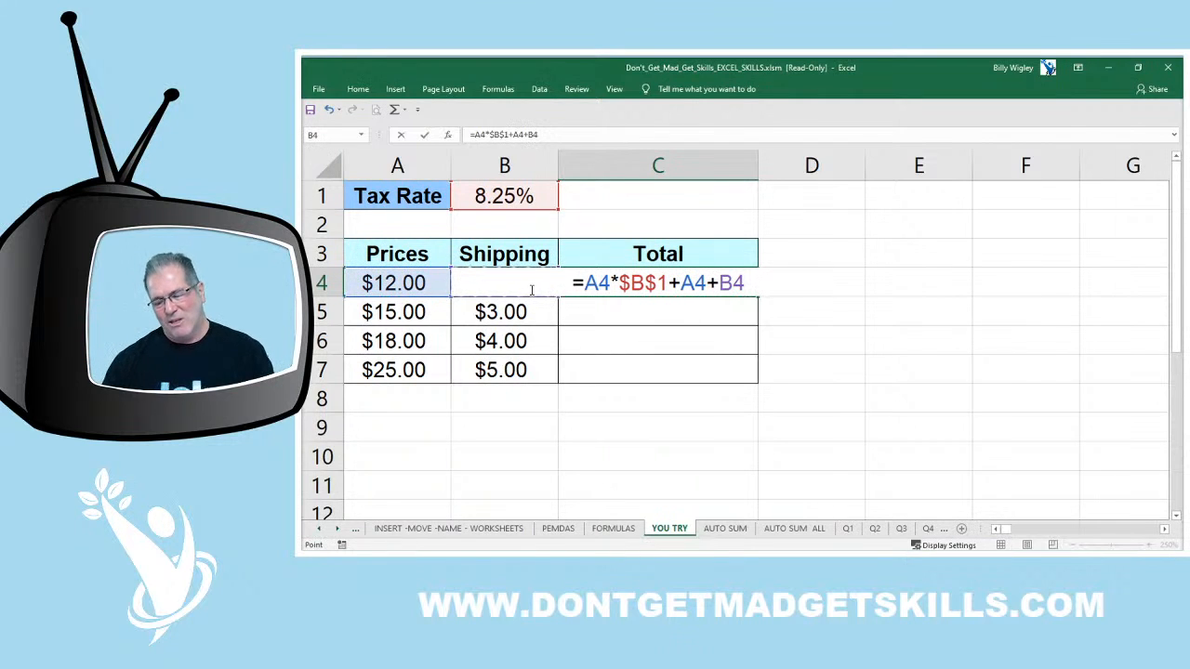
pyautogui.press('Return')
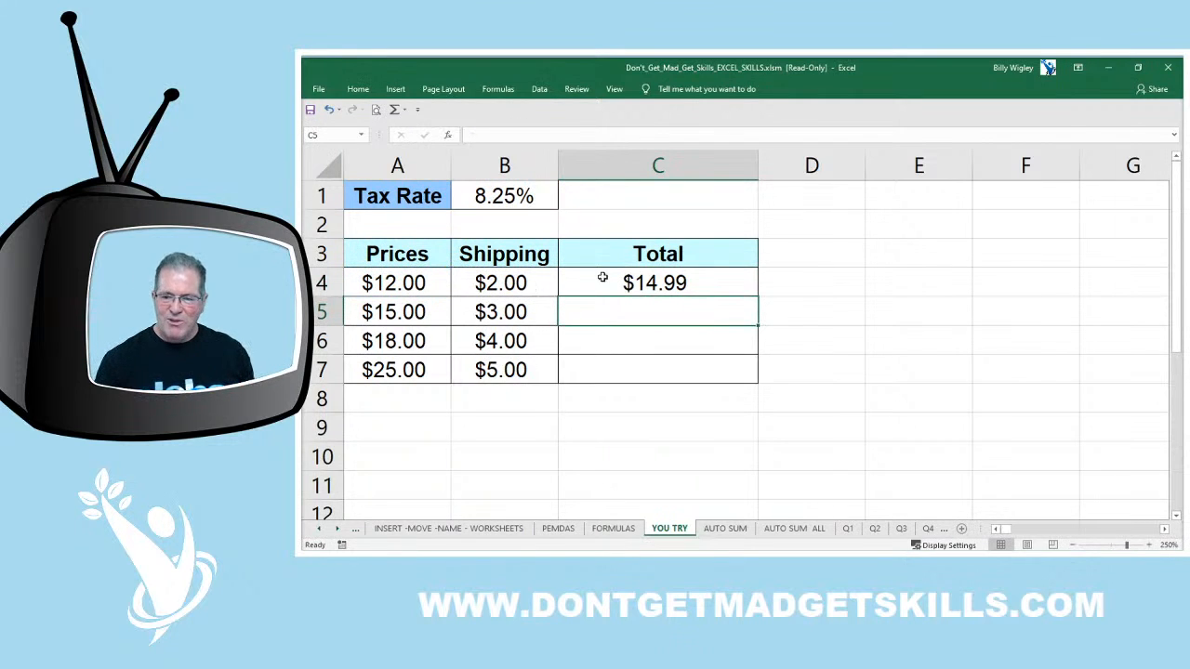
# Fill the C4 total formula down through C7 and briefly display the formulas to check their references
pyautogui.click(679, 279)
pyautogui.doubleClick(750, 290)
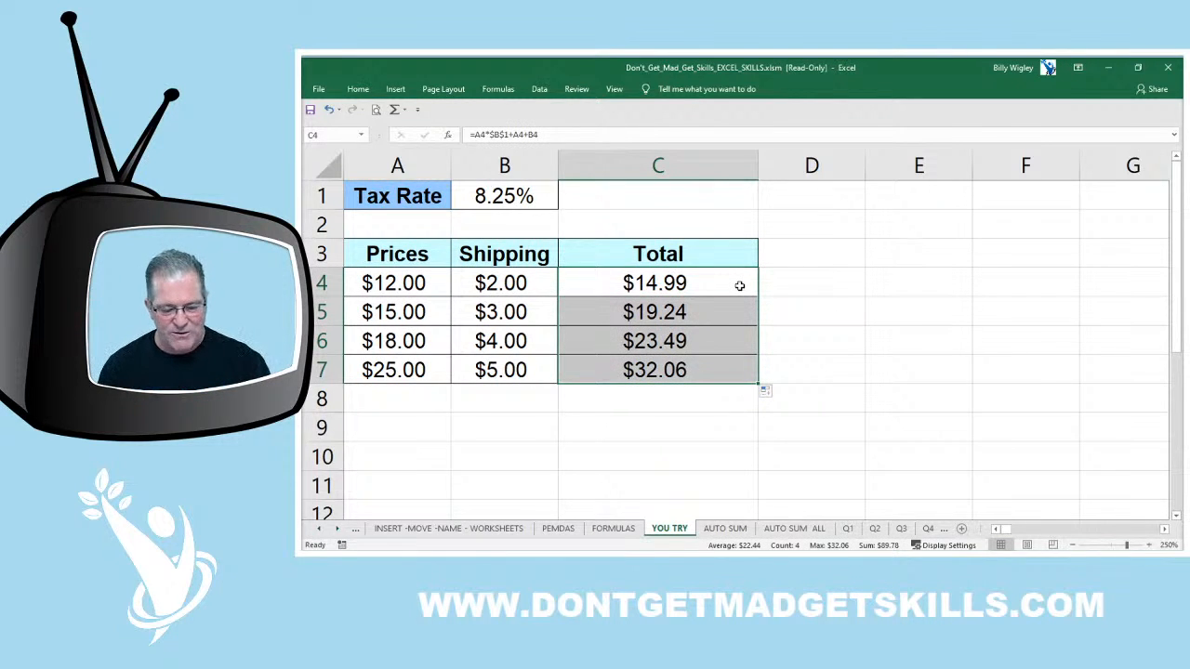
pyautogui.hotkey('ctrl', '`')
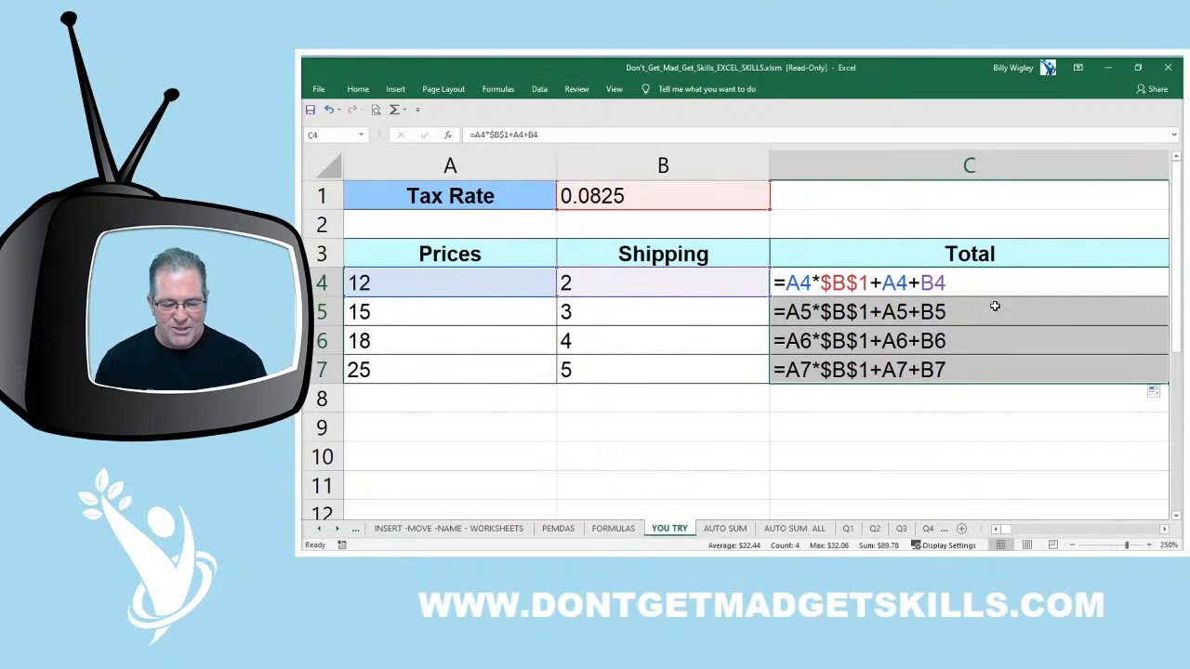
pyautogui.hotkey('ctrl', '`')
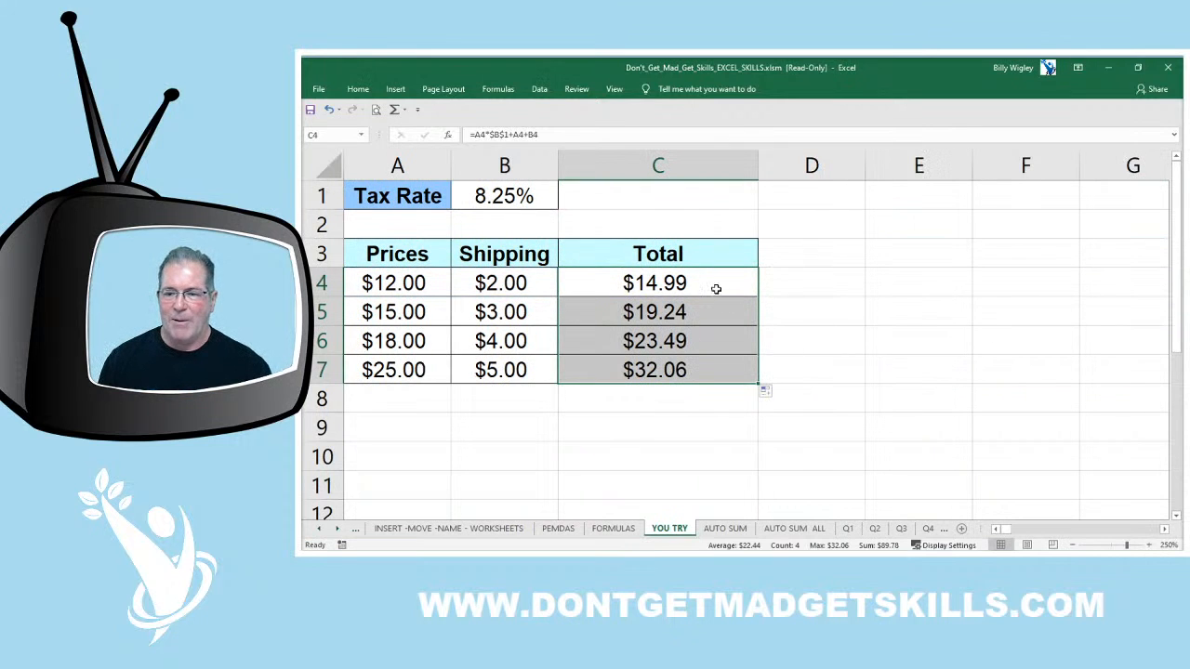
# Delete the totals in C4:C7 and begin a new C4 formula multiplying the price by the absolute tax rate, =A4*$B$1
pyautogui.press('Delete')
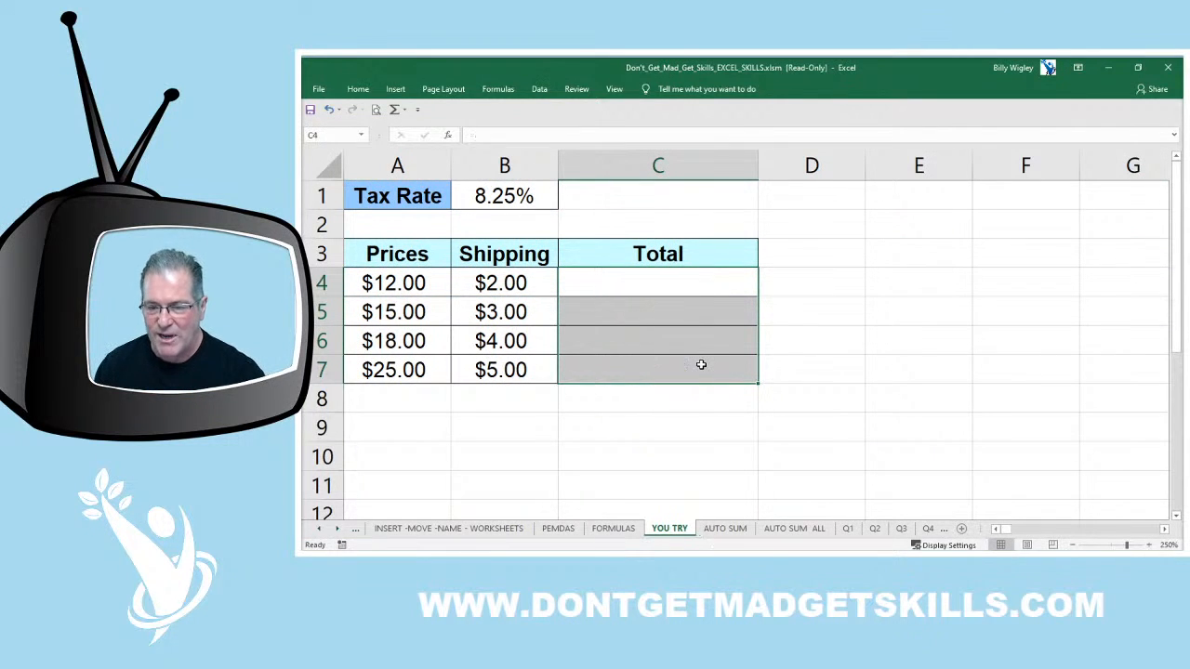
pyautogui.scroll(7, 656, 307)
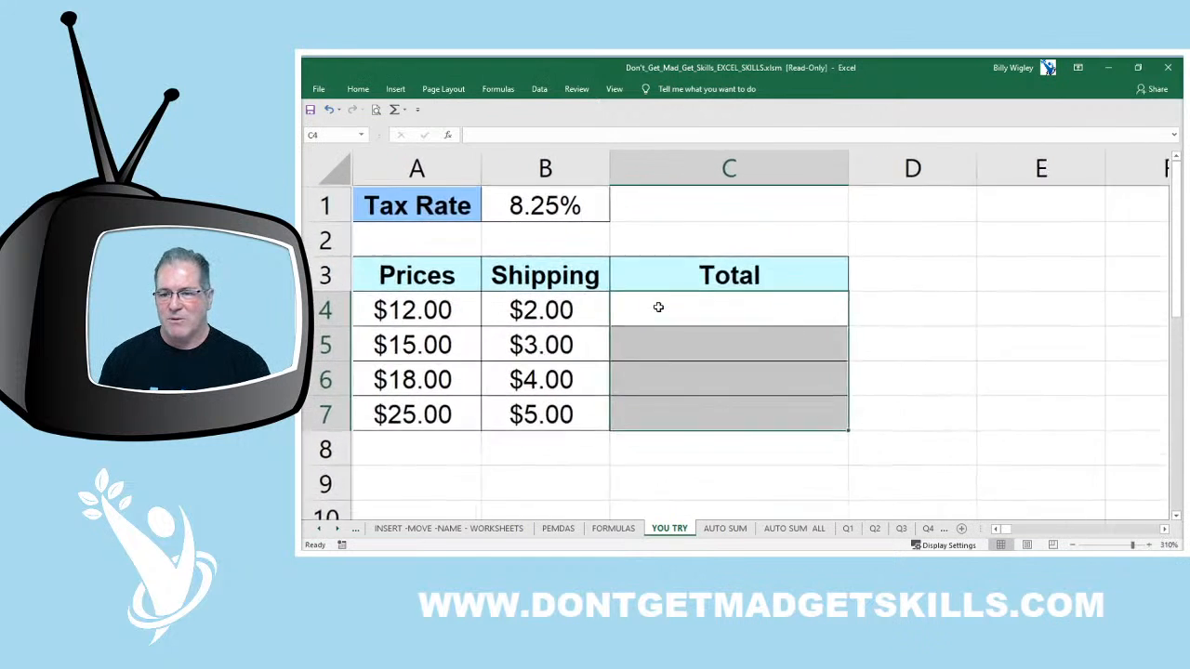
pyautogui.scroll(3, 657, 308)
pyautogui.scroll(1, 655, 312)
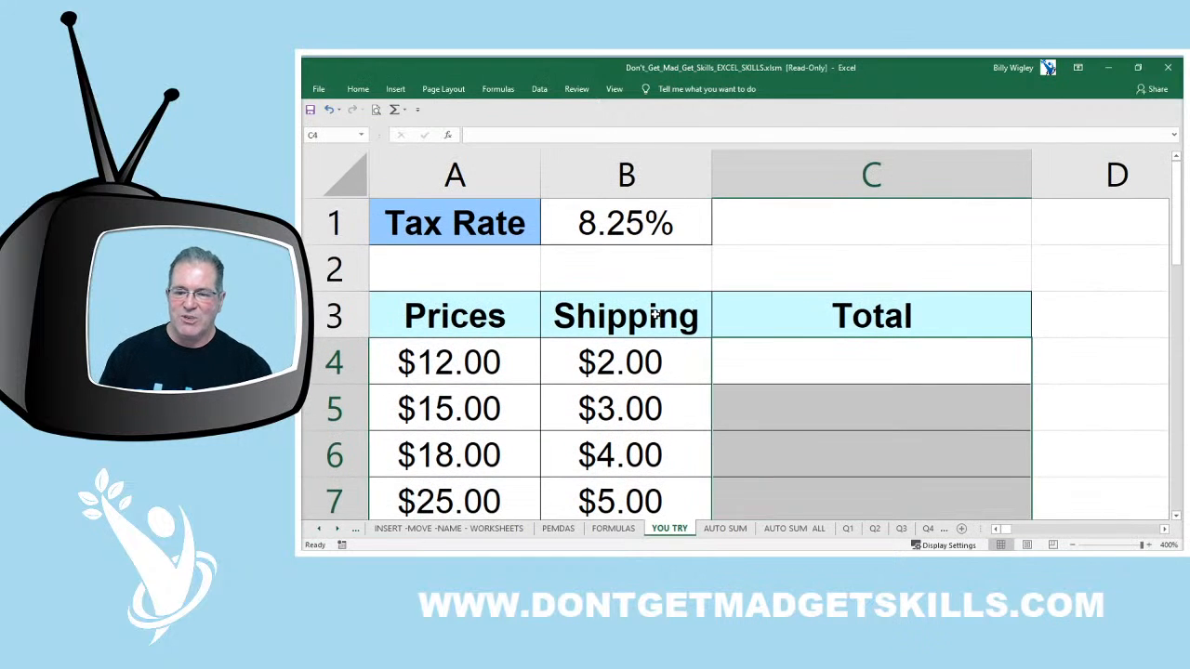
pyautogui.click(793, 353)
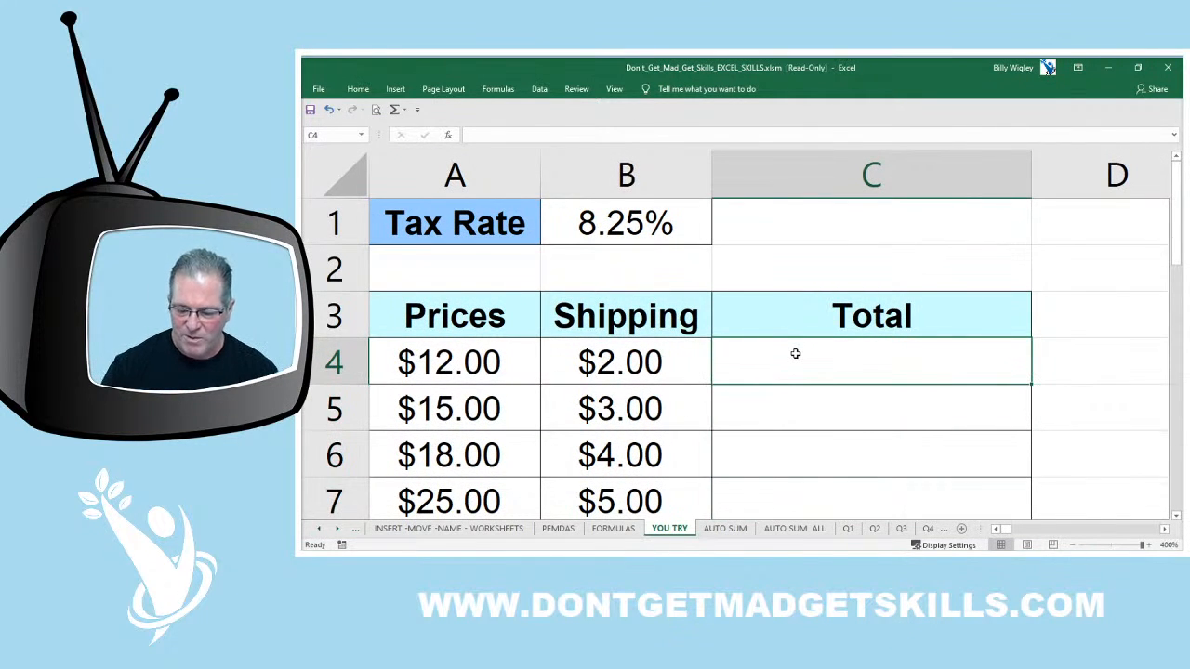
pyautogui.write('=')
pyautogui.click(508, 374)
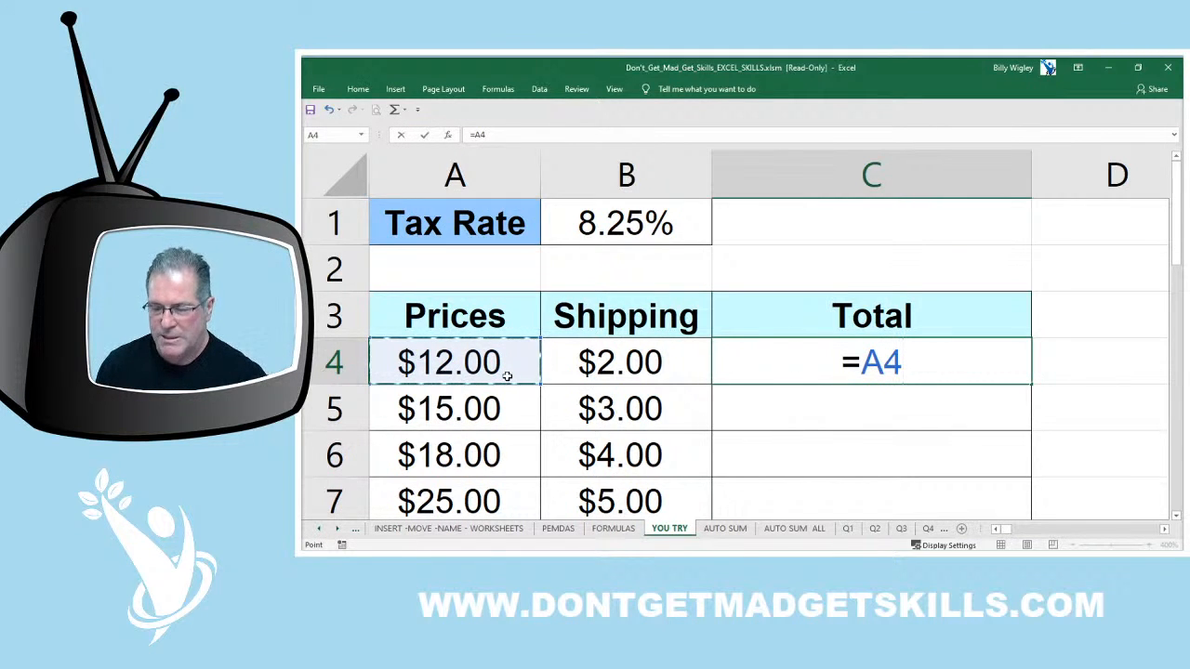
pyautogui.write('*')
pyautogui.click(650, 232)
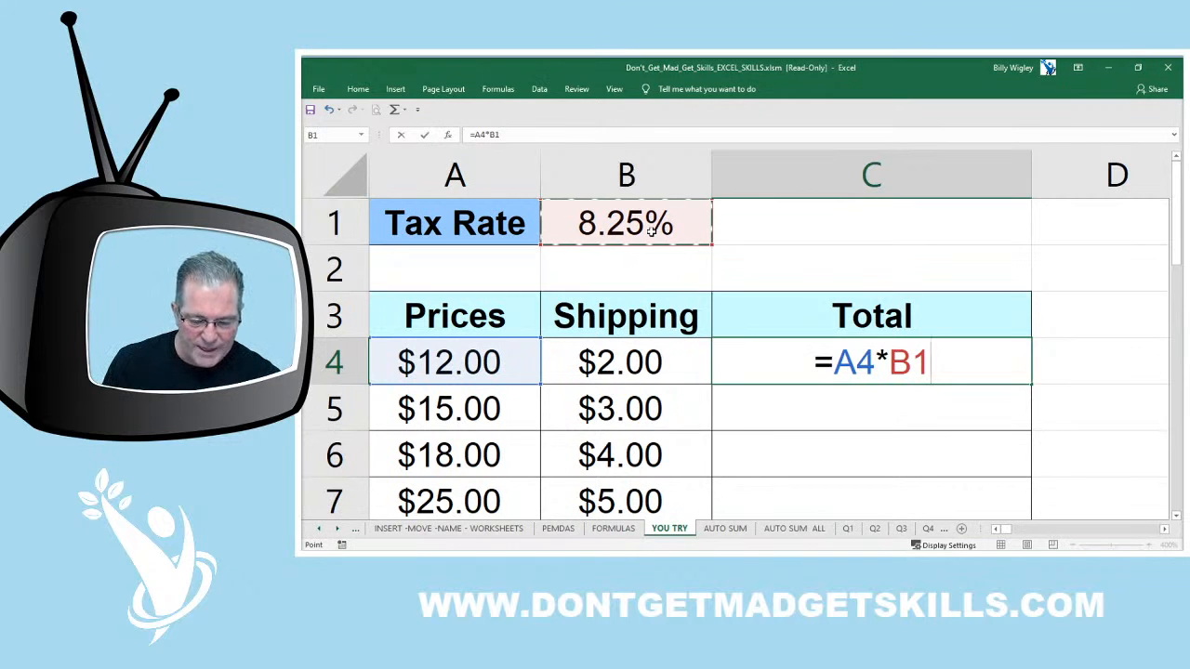
pyautogui.press('F4')
# Add the price and shipping to the new formula in C4 and enter it as =A4*$B$1+A4+B4
pyautogui.write('+')
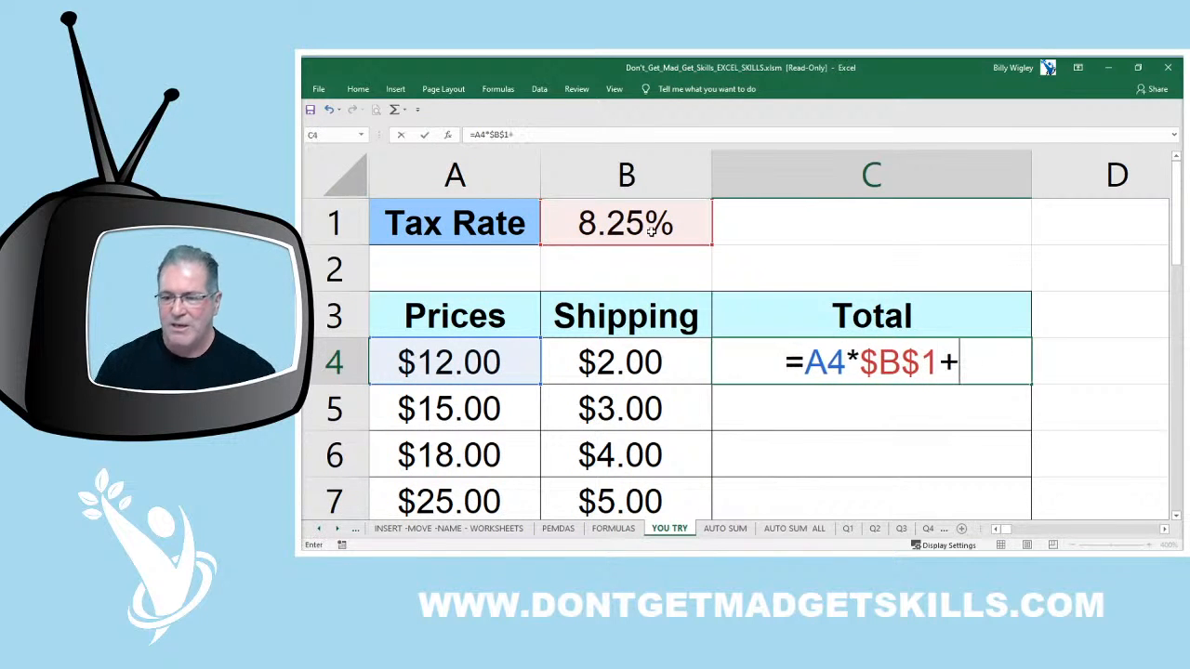
pyautogui.click(507, 353)
pyautogui.write('+')
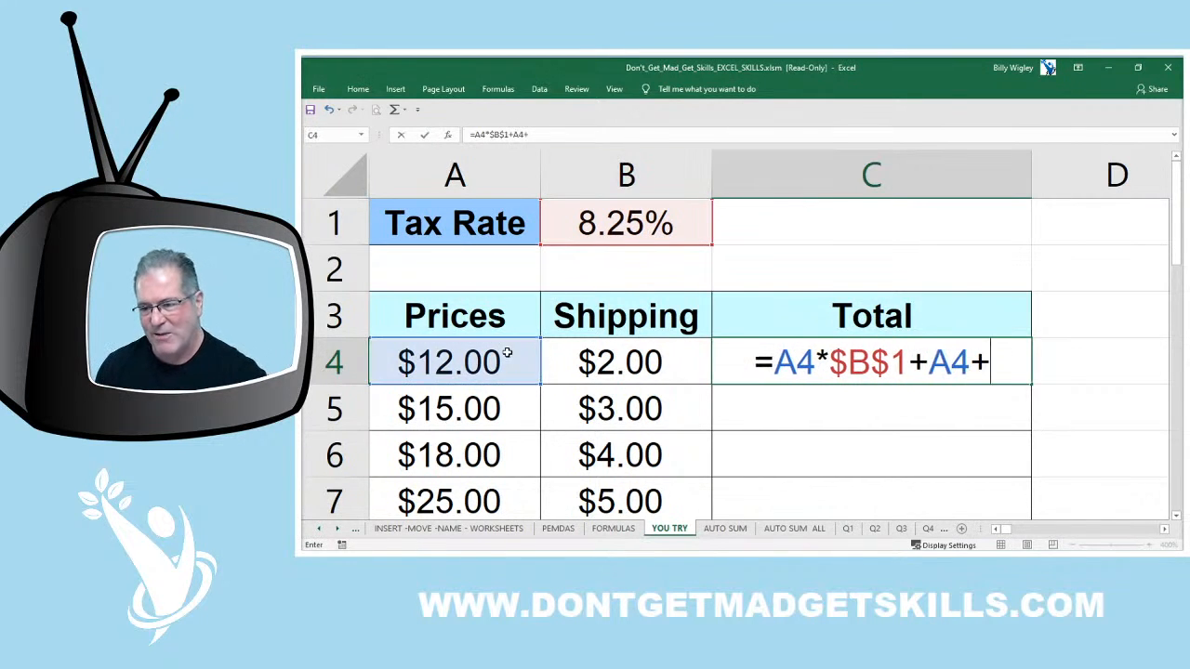
pyautogui.click(657, 364)
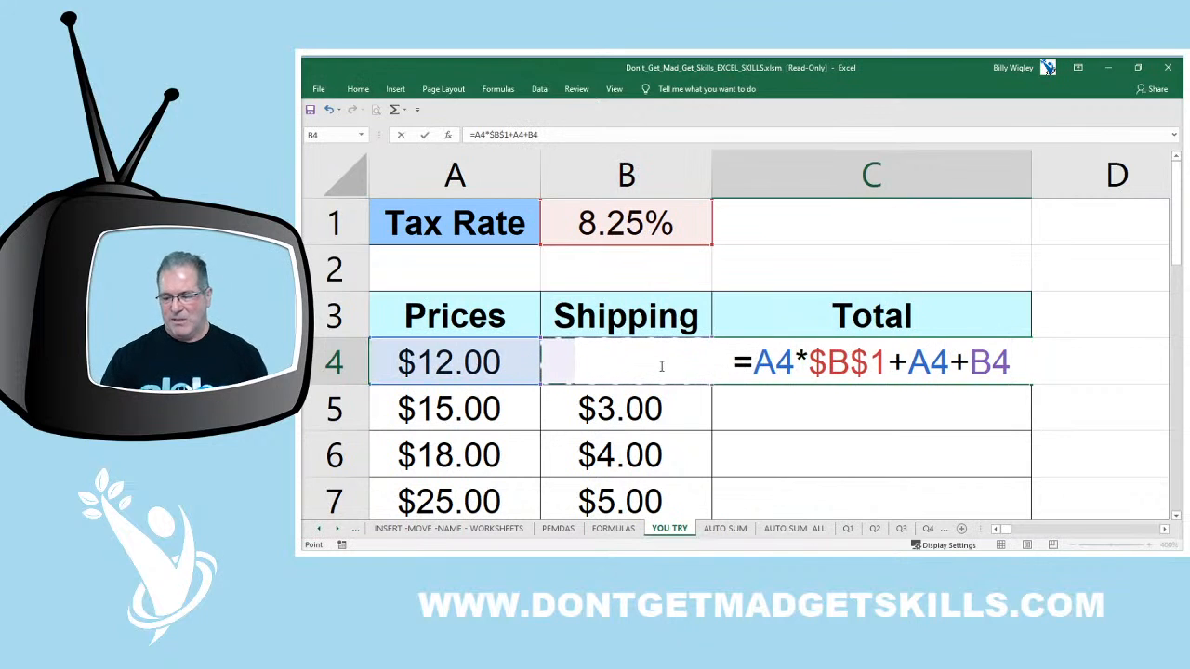
pyautogui.press('Return')
# Fill the rebuilt total formula from C4 down through C7
pyautogui.click(1004, 376)
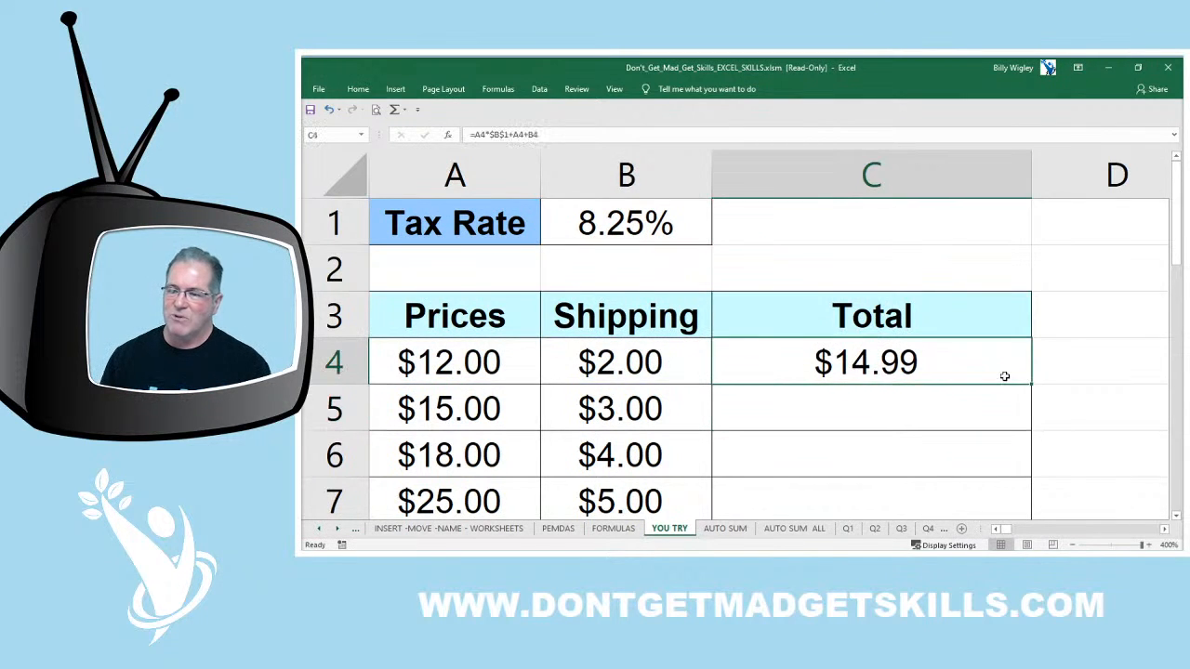
pyautogui.doubleClick(1030, 384)
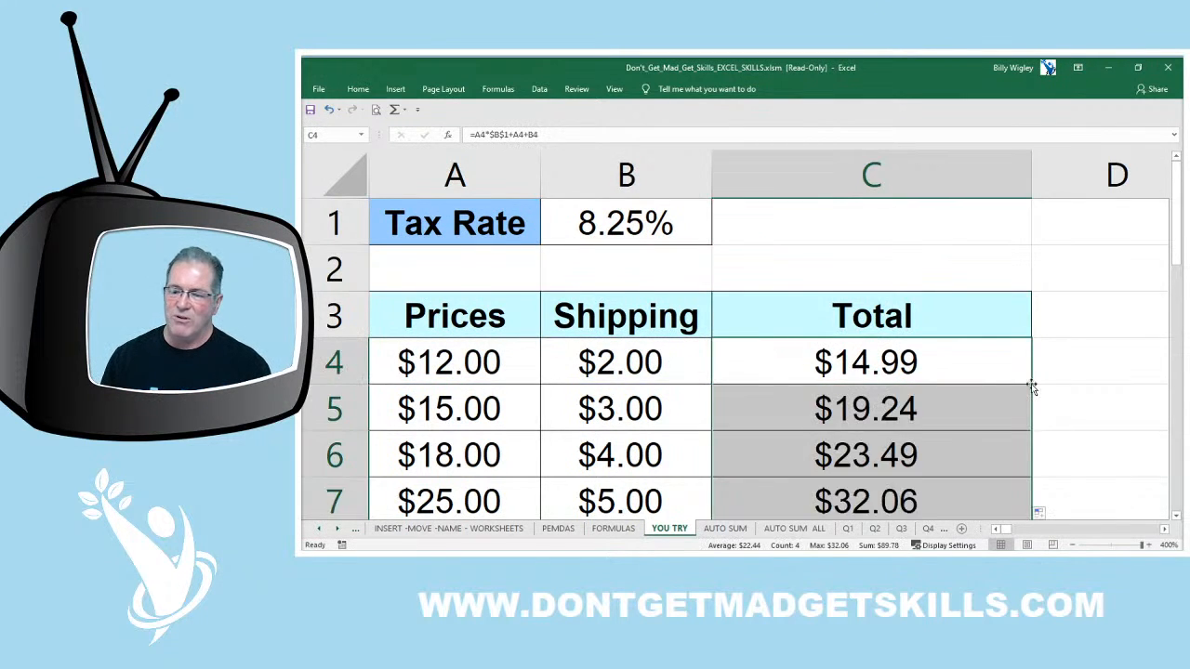
pyautogui.scroll(-1, 1032, 388)
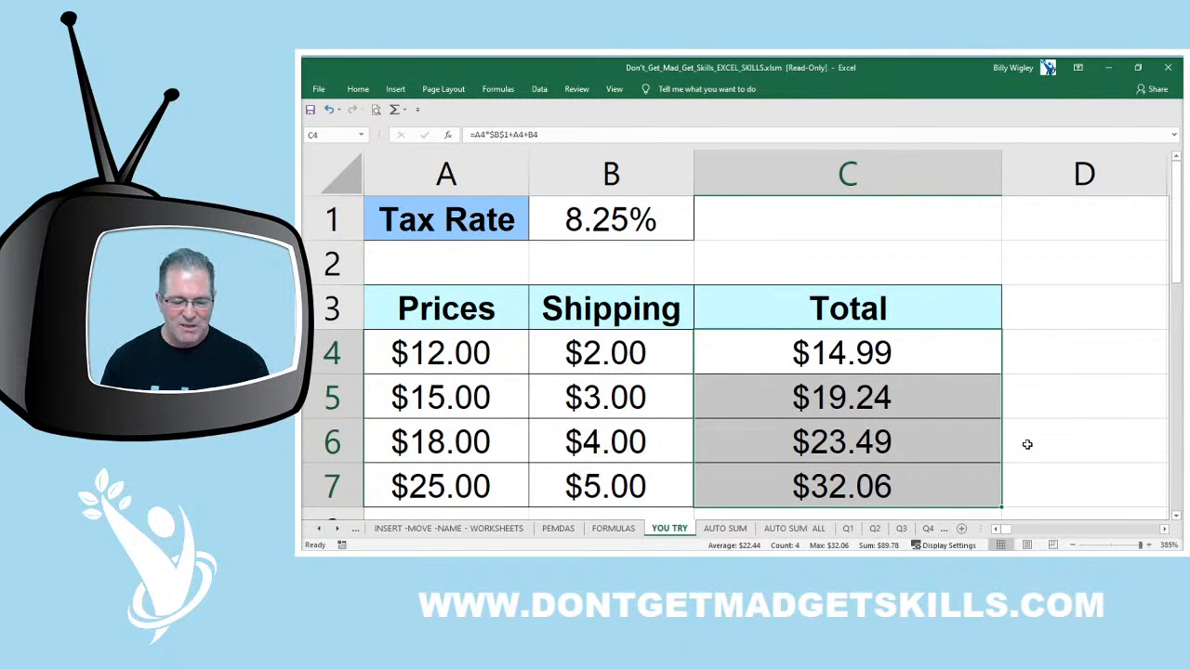
# Display the formulas on the sheet, compare the relative and absolute references in C4:C7, and return to the calculated results
pyautogui.hotkey('ctrl', '`')
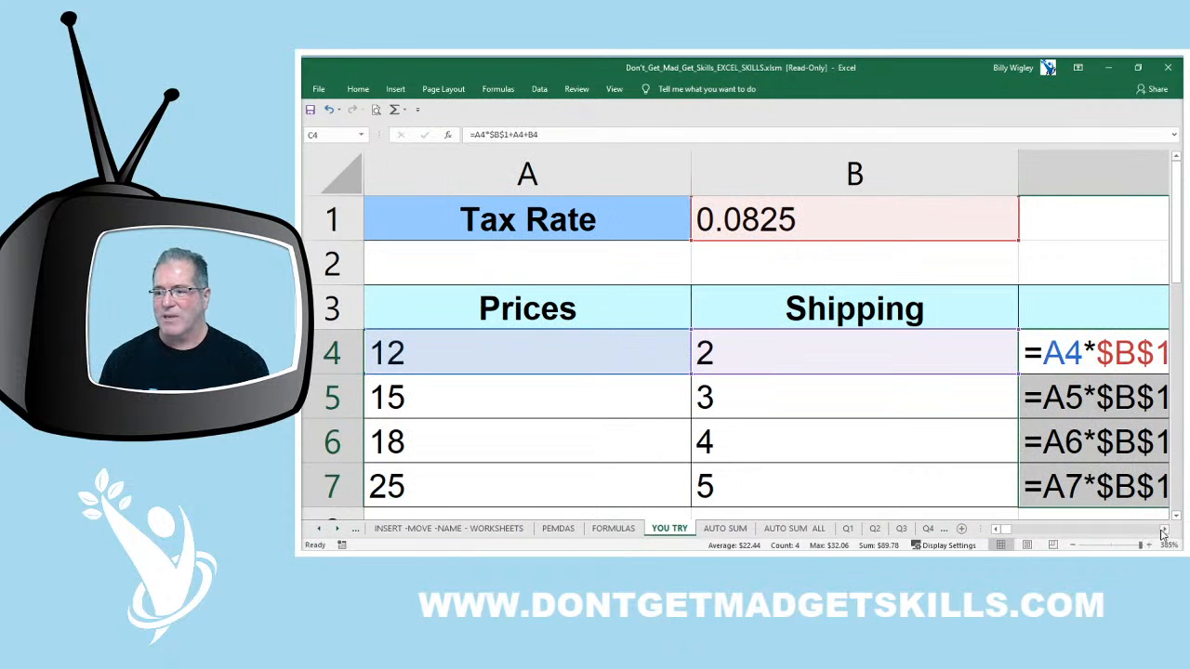
pyautogui.scroll(-2, 760, 380)
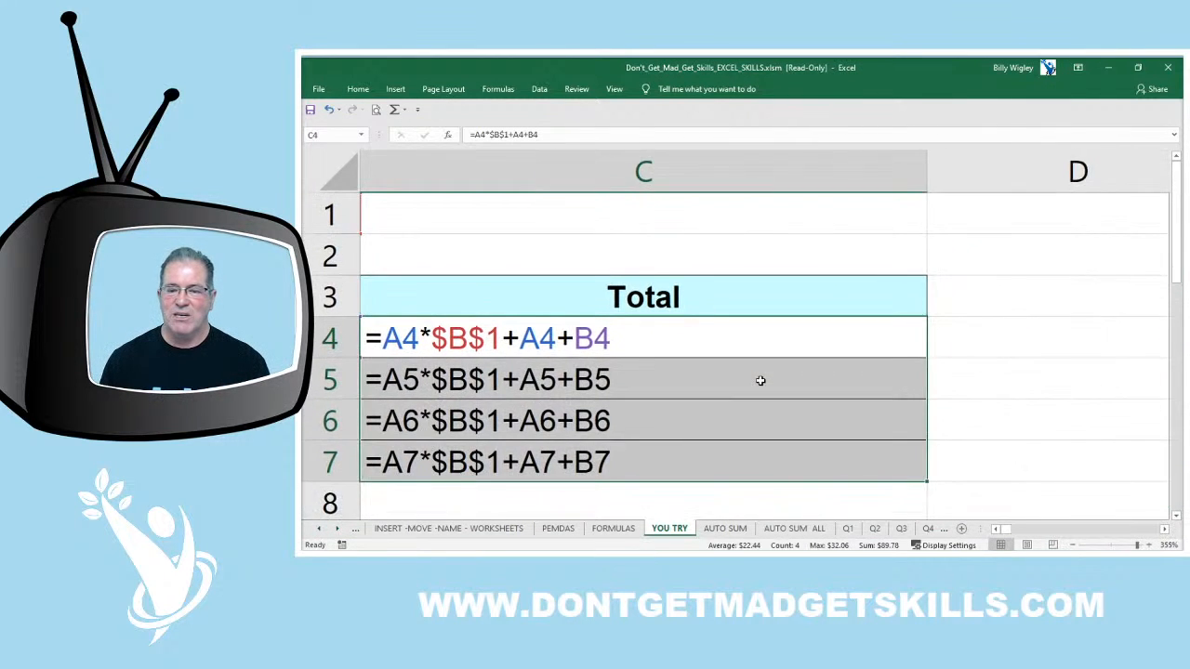
pyautogui.scroll(-2, 760, 380)
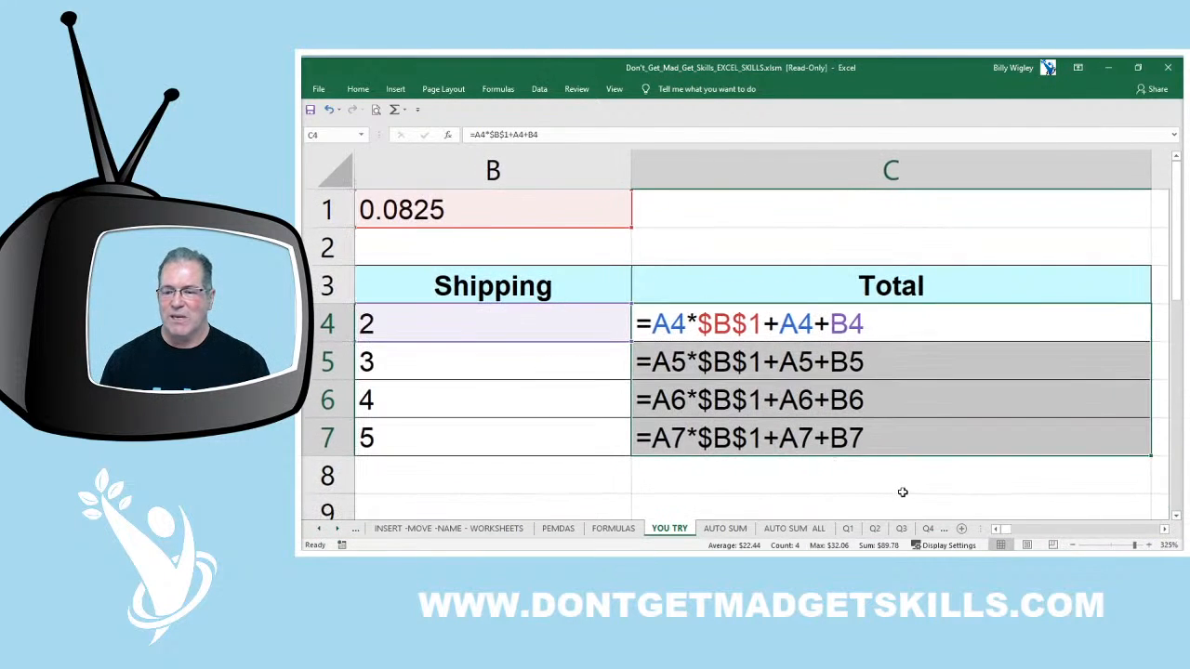
pyautogui.click(996, 530)
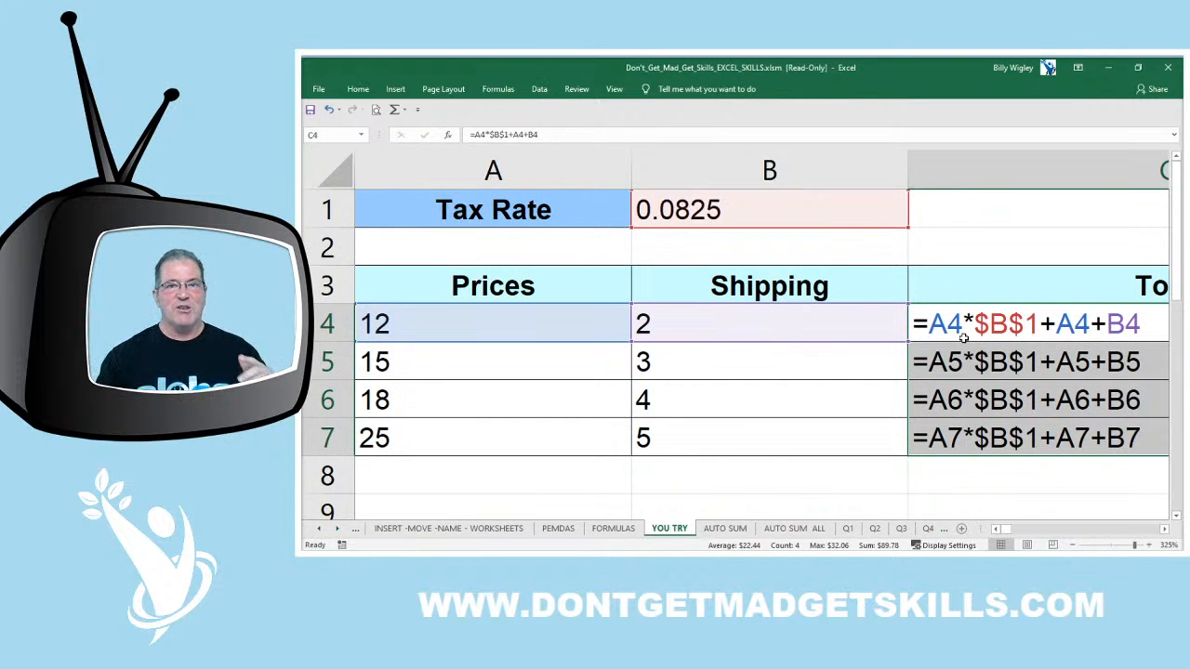
pyautogui.hotkey('ctrl', '`')
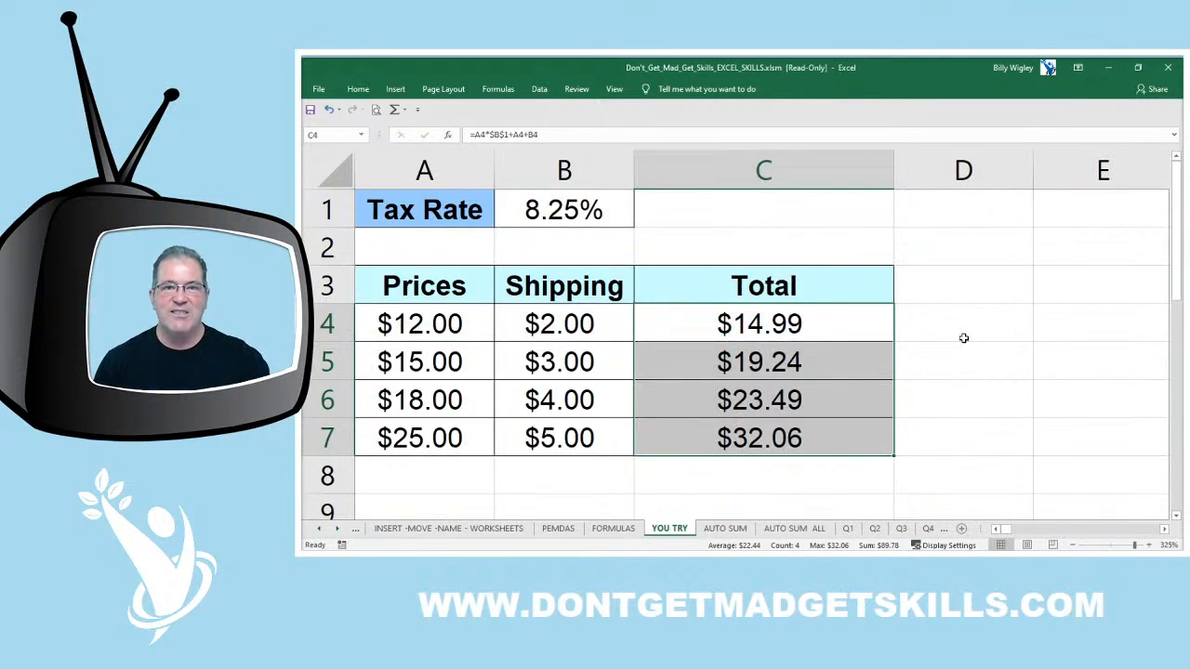